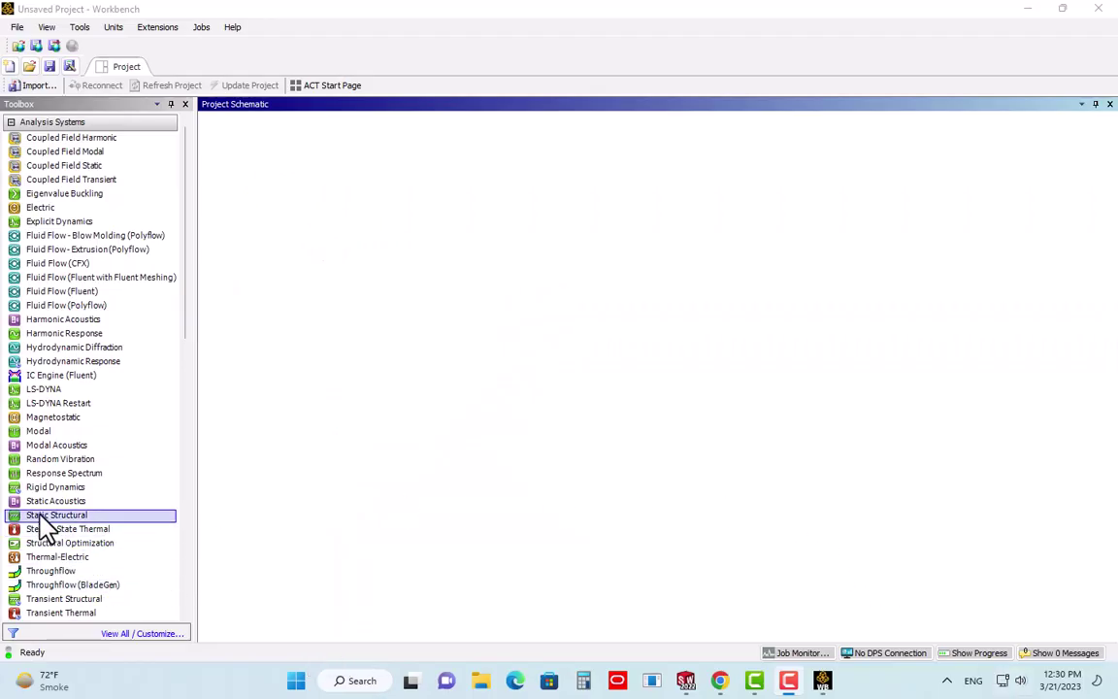
Add a Static Structural system to the schematic and keep its default name
click(43, 522)
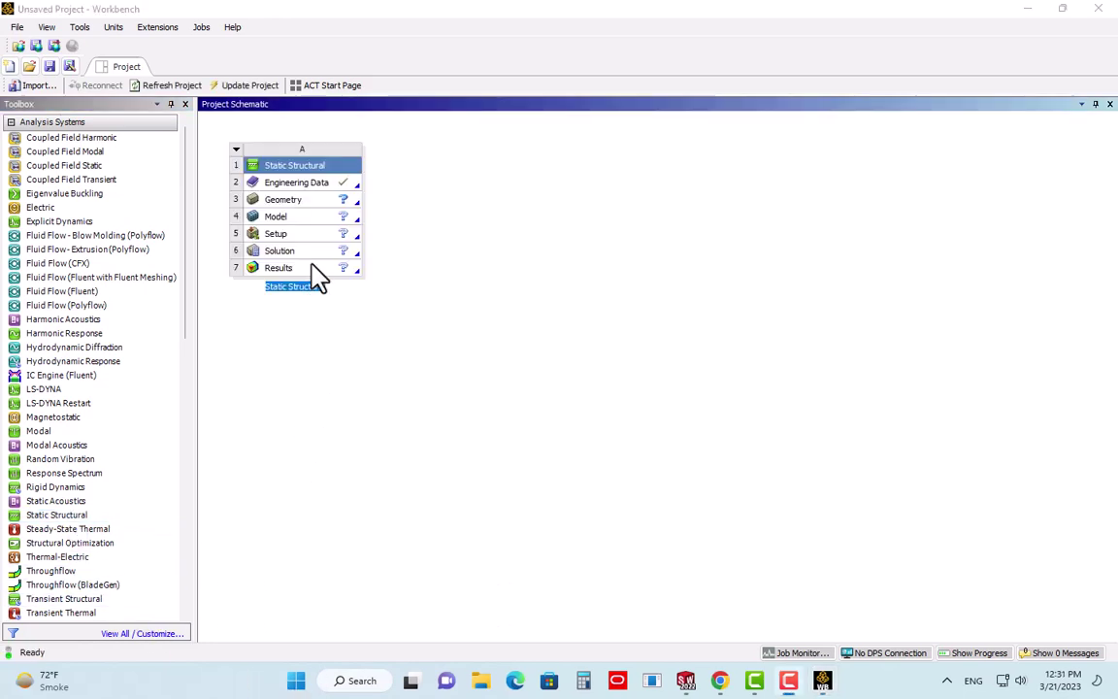
key(Return)
Start importing geometry into the Geometry cell and browse to the Desktop folder
right_click(316, 202)
mouse_move(408, 258)
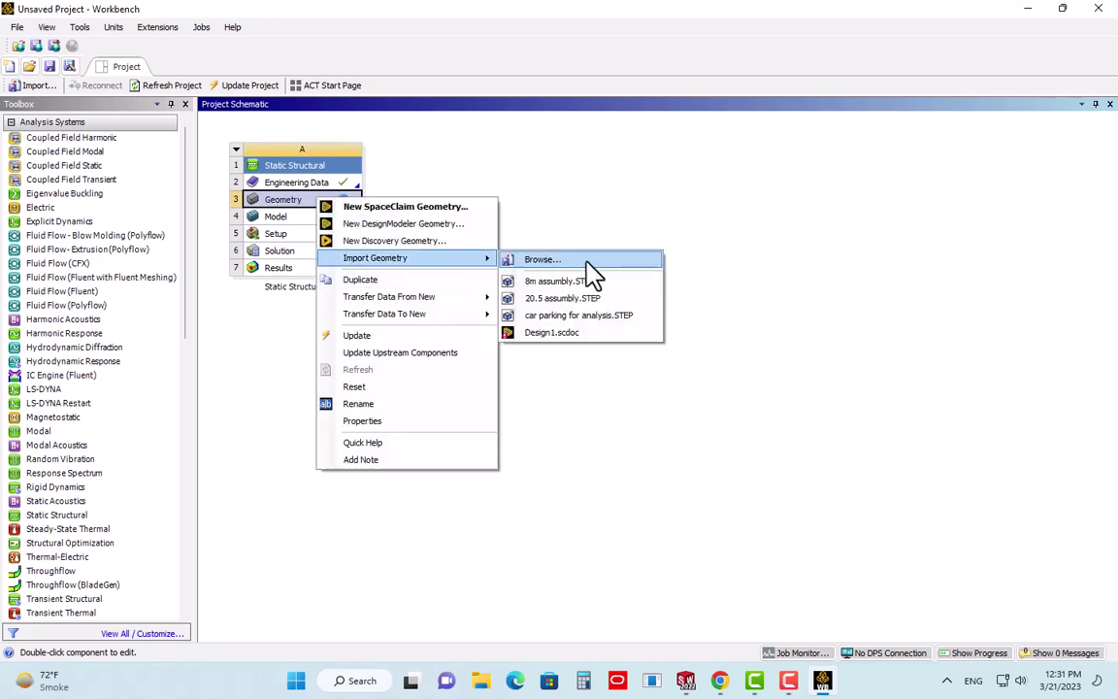
click(591, 275)
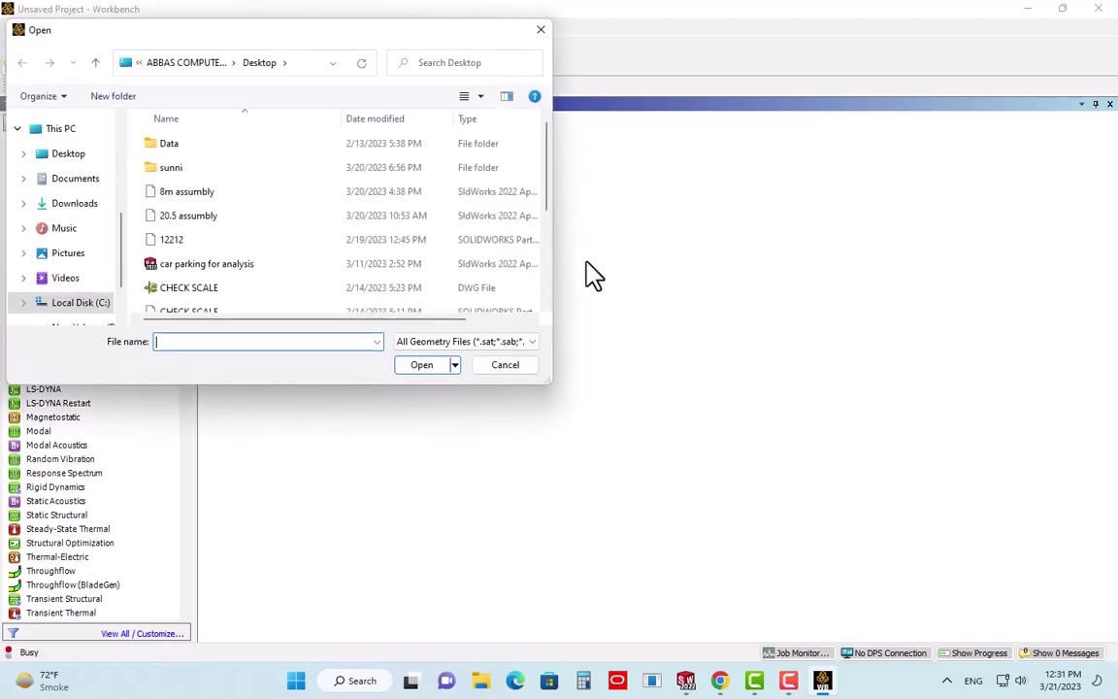
scroll(207, 279, down, 3)
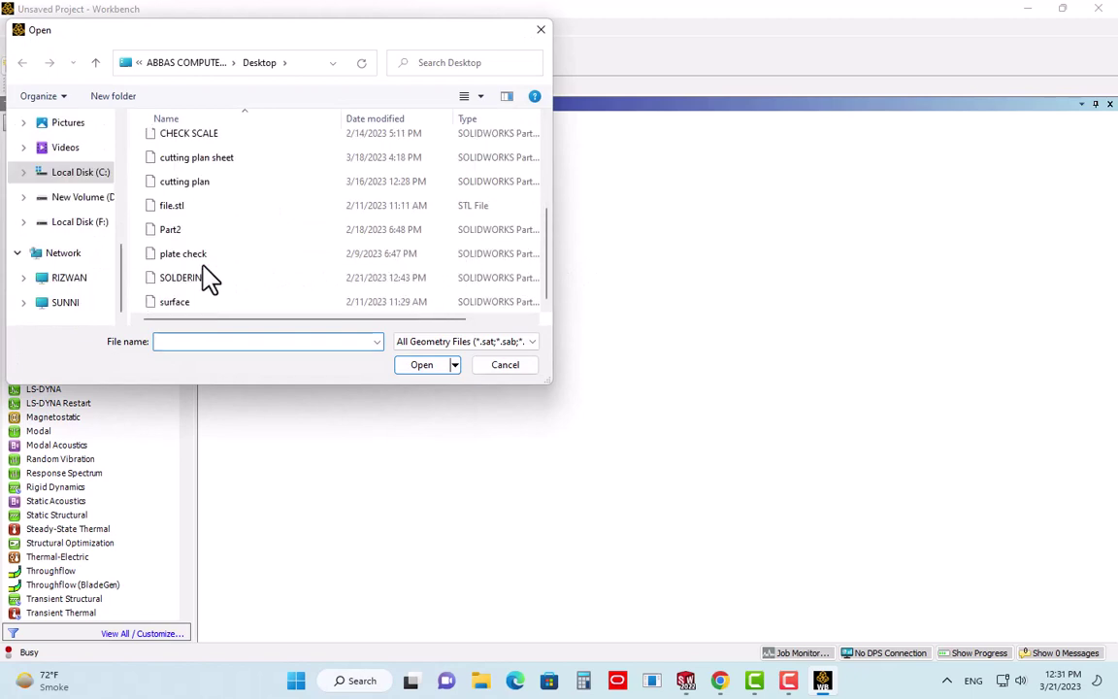
scroll(38, 228, up, 1)
scroll(60, 215, up, 1)
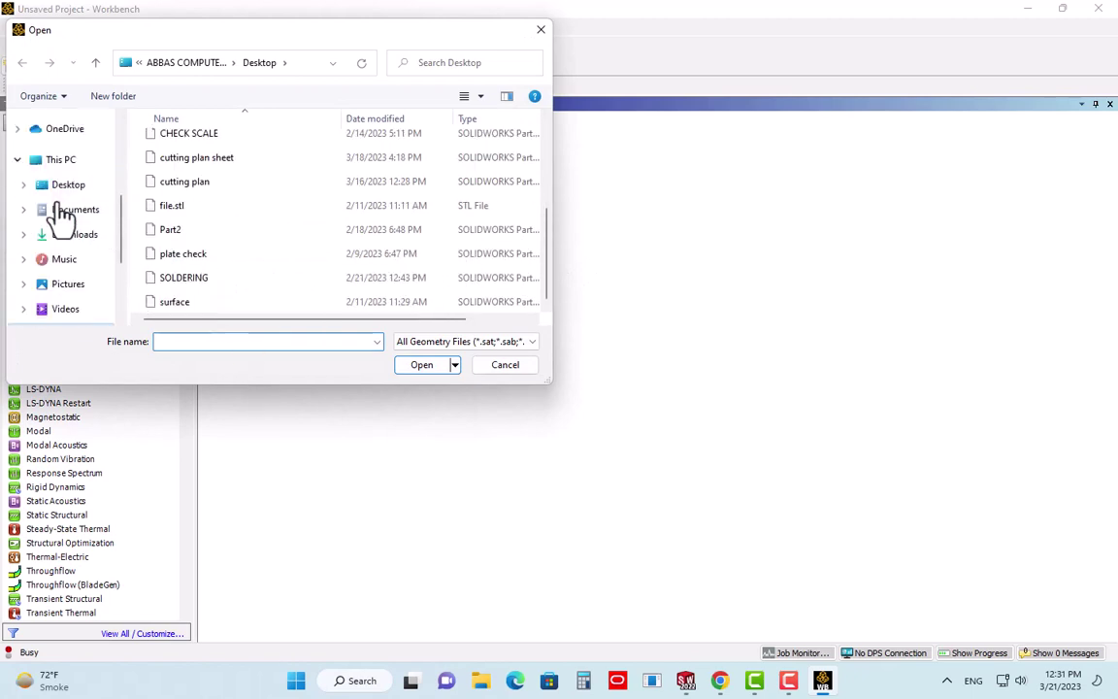
scroll(56, 172, up, 1)
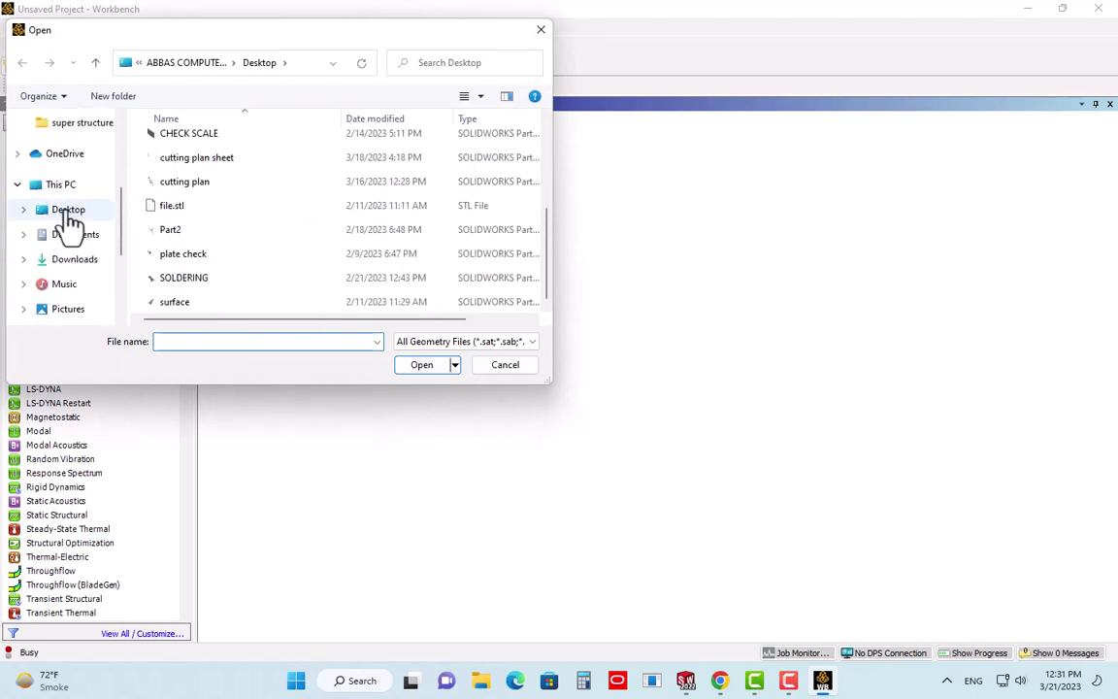
click(69, 216)
Import the '8m assembly' file as the system's geometry
scroll(275, 287, down, 3)
scroll(265, 270, up, 3)
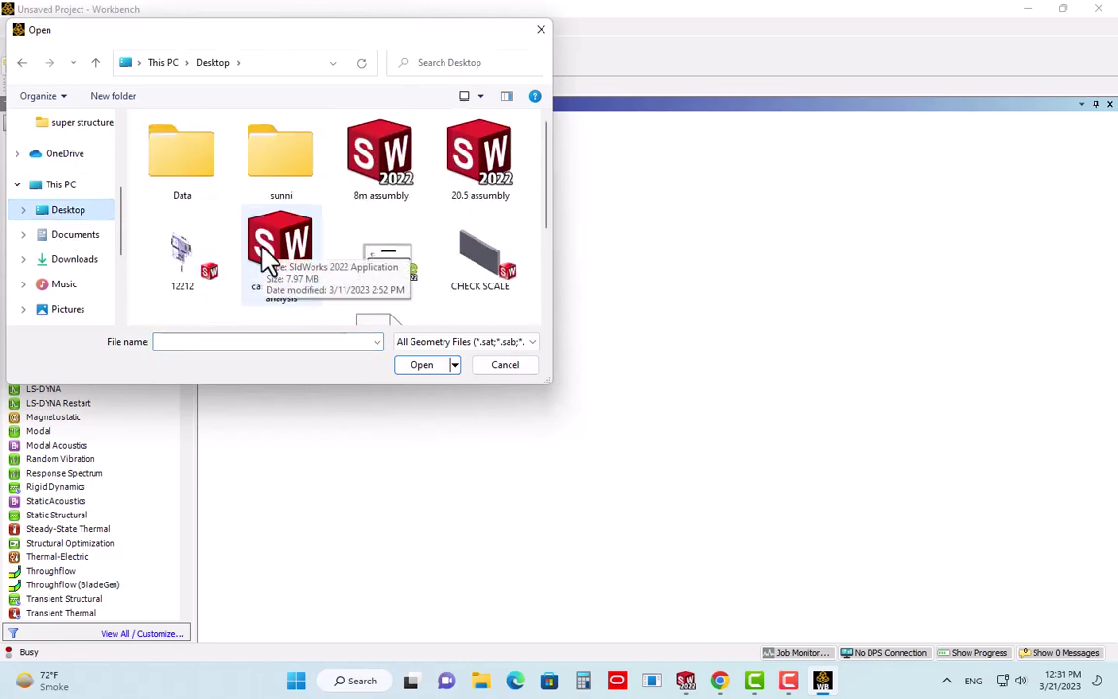
click(406, 182)
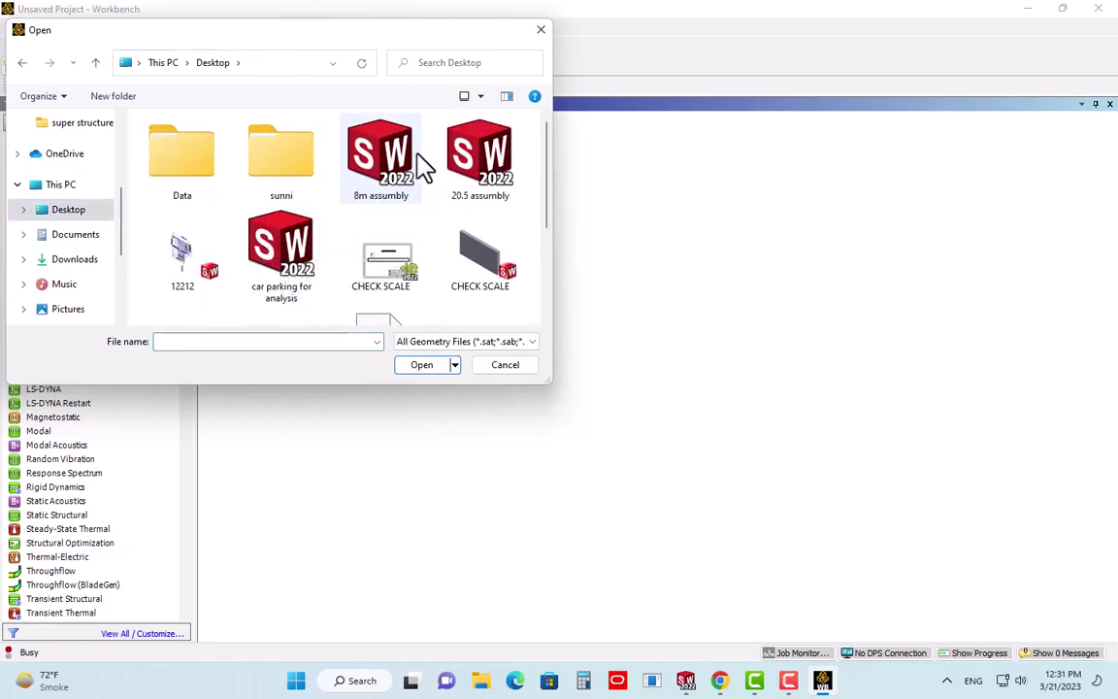
click(428, 367)
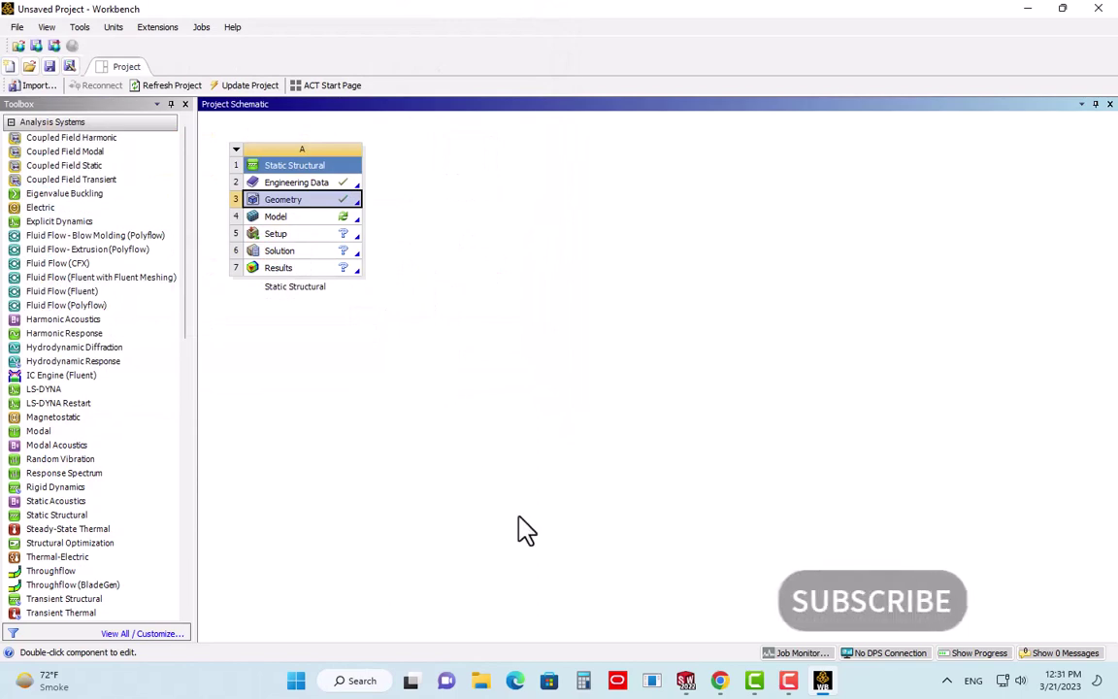
click(823, 682)
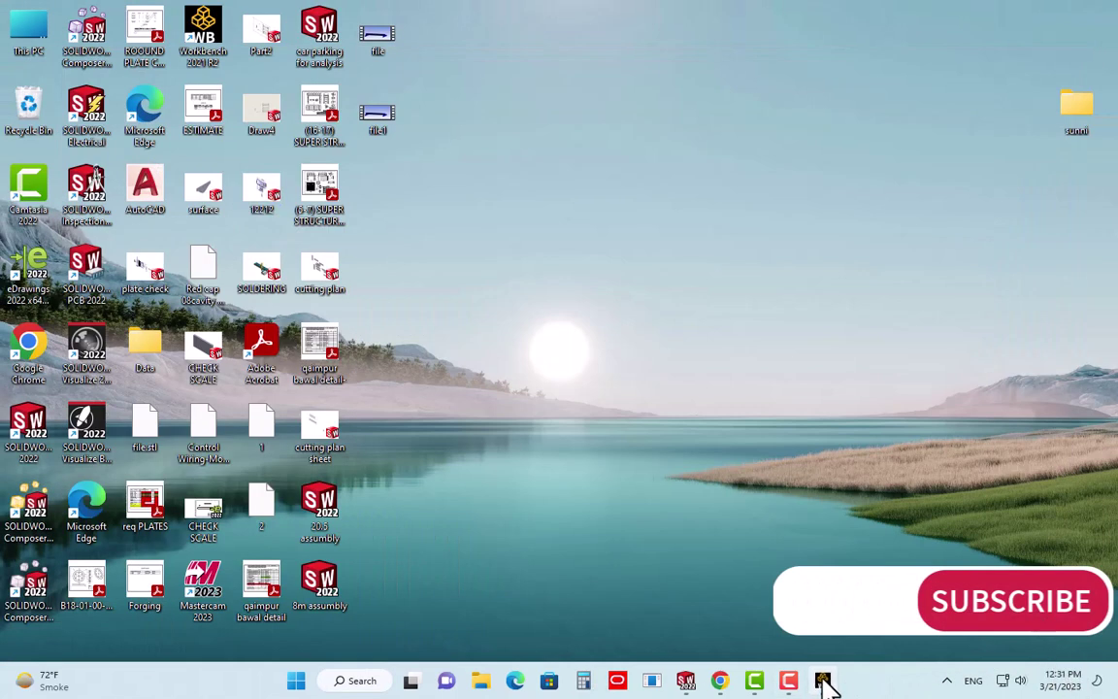
click(823, 683)
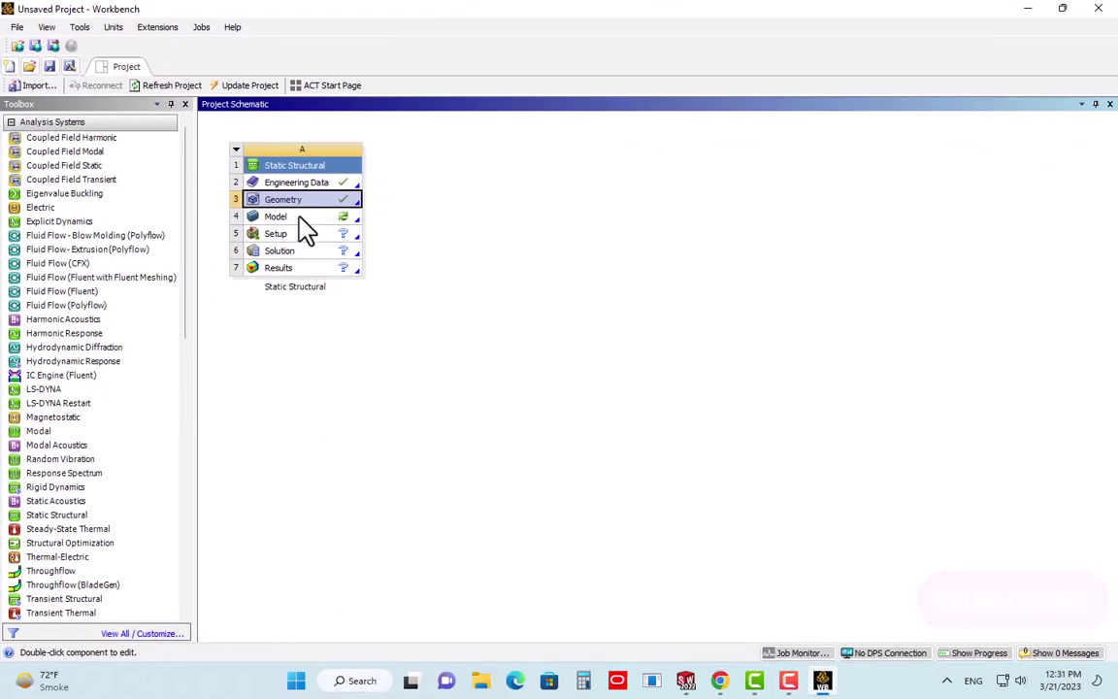
Launch Mechanical from the Model cell and orbit the beam to lie horizontally
double_click(334, 216)
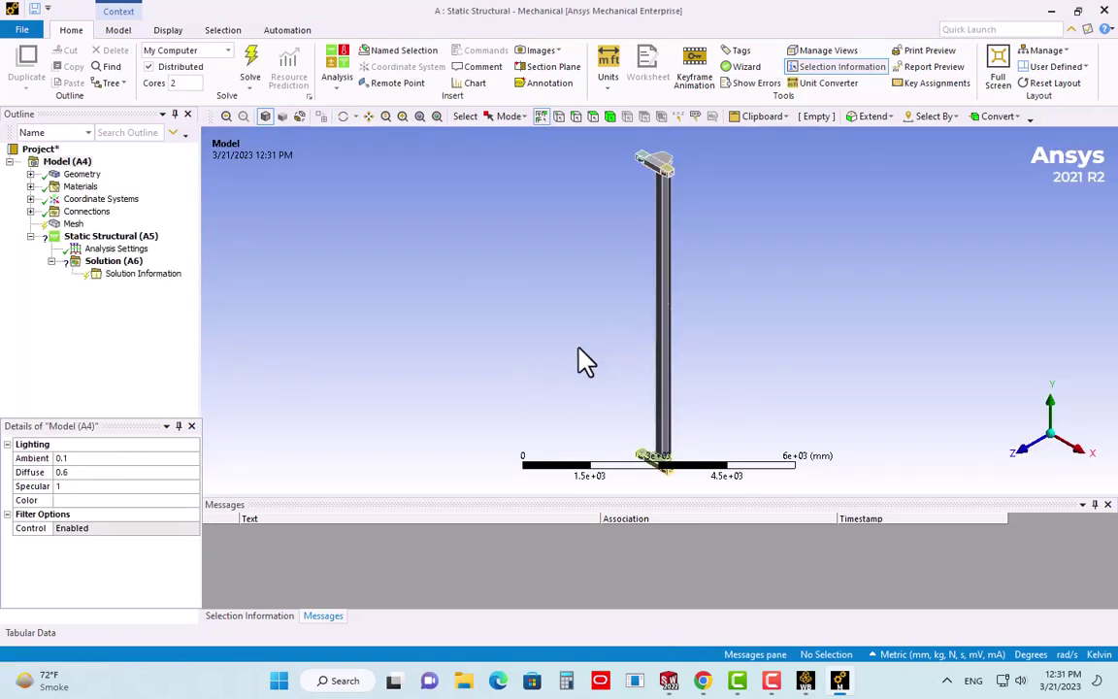
mouse_move(602, 311)
ctrl+middle_down()
mouse_move(557, 305)
mouse_move(412, 367)
mouse_move(603, 290)
mouse_move(686, 379)
mouse_move(729, 358)
mouse_move(734, 337)
mouse_move(724, 371)
ctrl+middle_up()
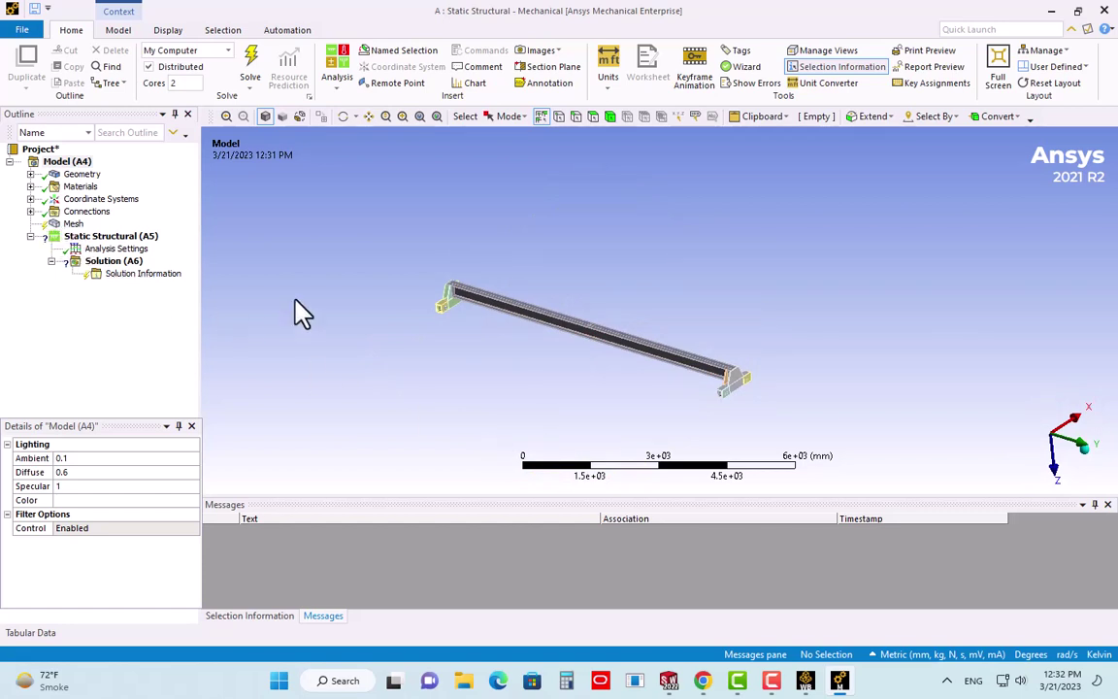
Generate the beam mesh, then dismiss the Jacobian ratio warning and Messages pane
click(74, 225)
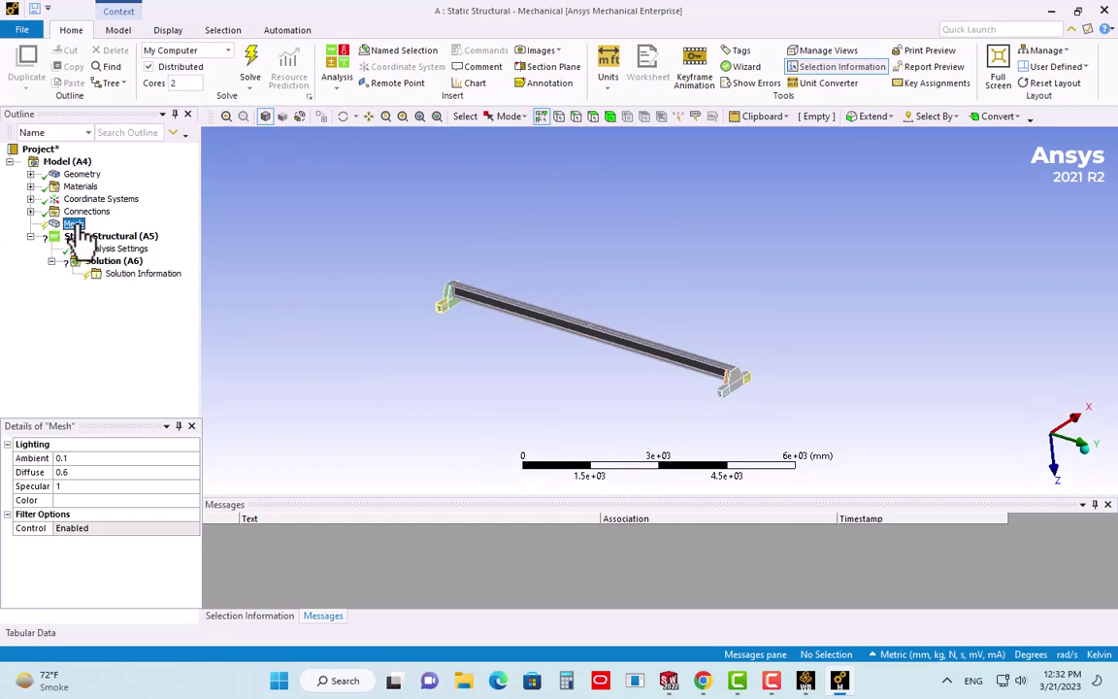
right_click(74, 226)
click(107, 270)
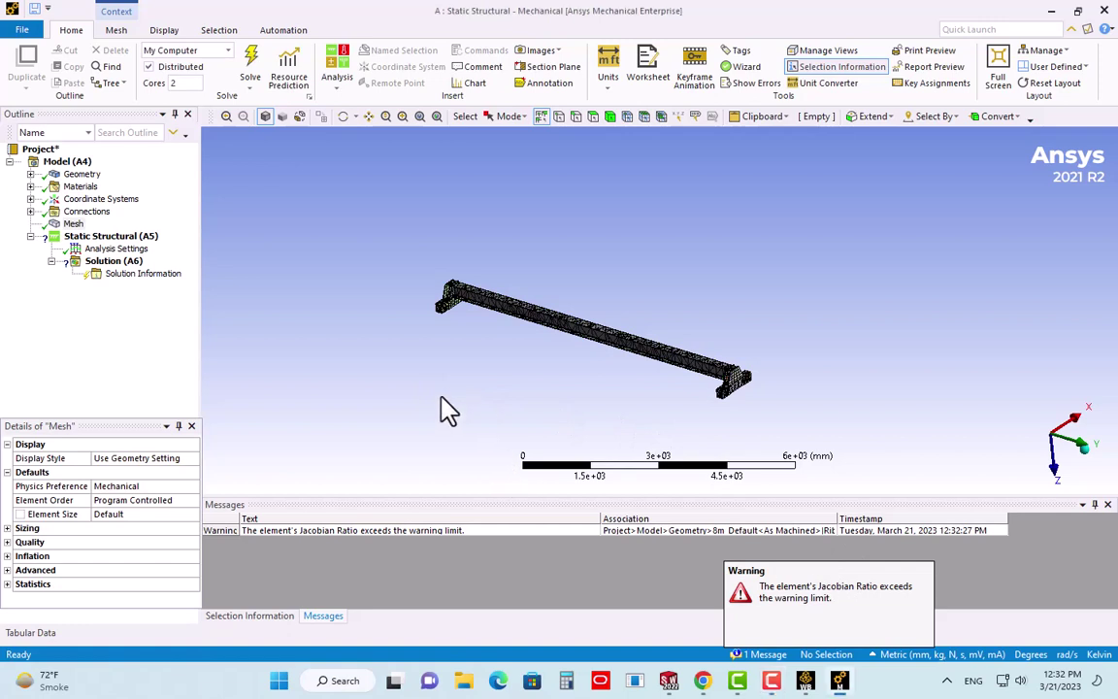
click(758, 653)
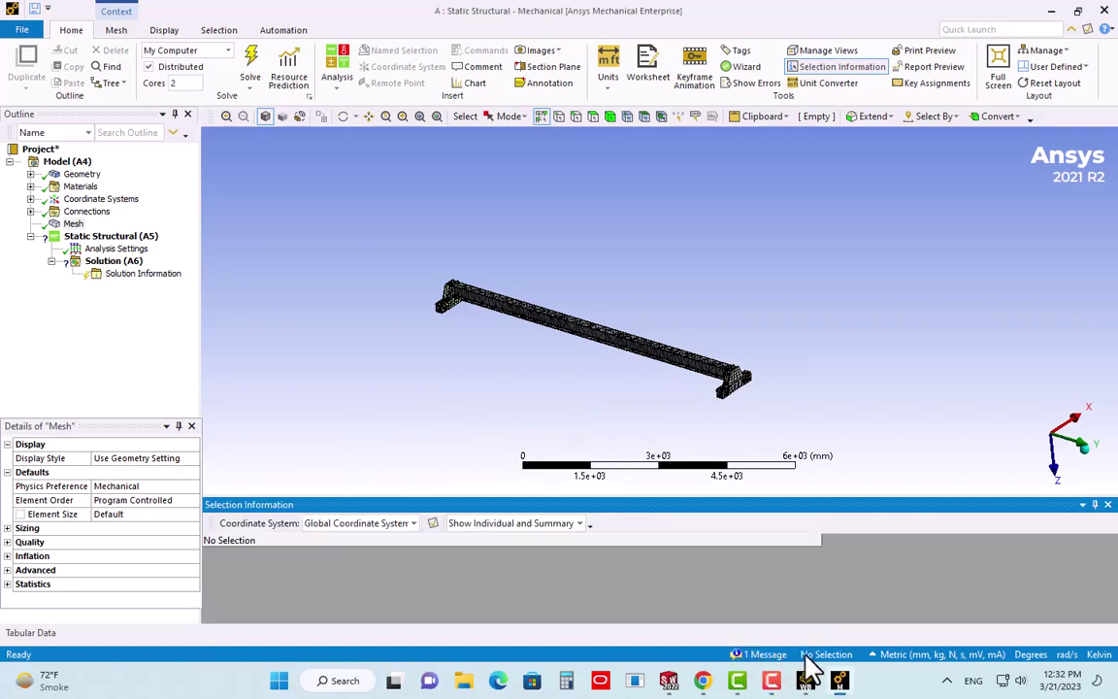
click(799, 656)
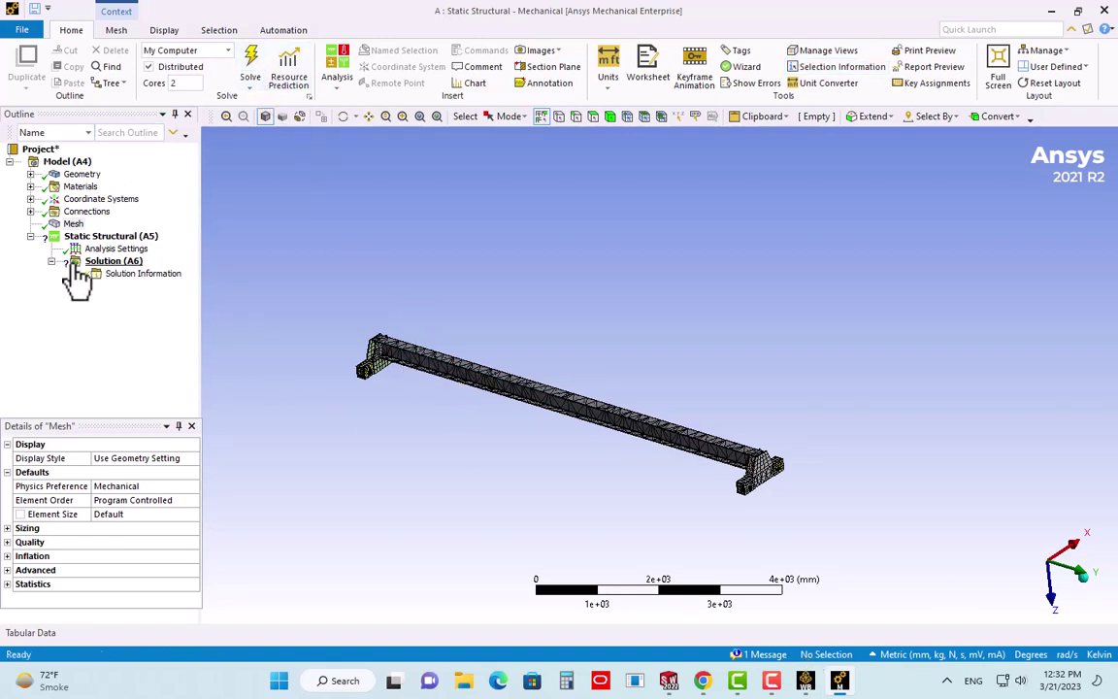
Set the Geometry branch's Element Control to Manual
click(100, 237)
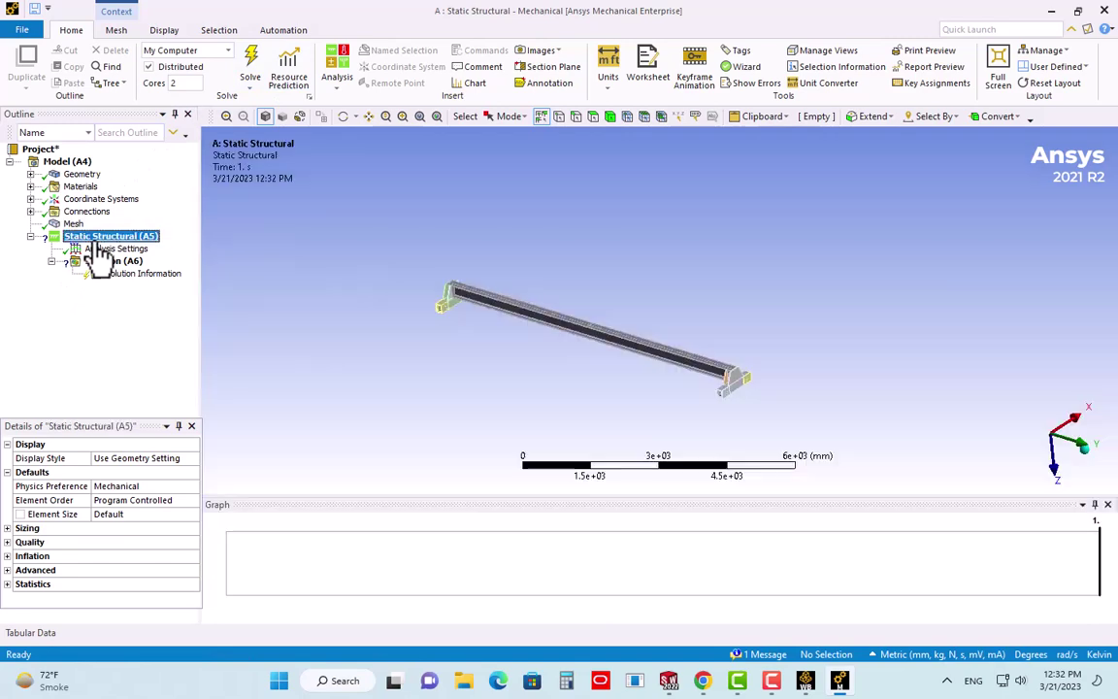
right_click(102, 239)
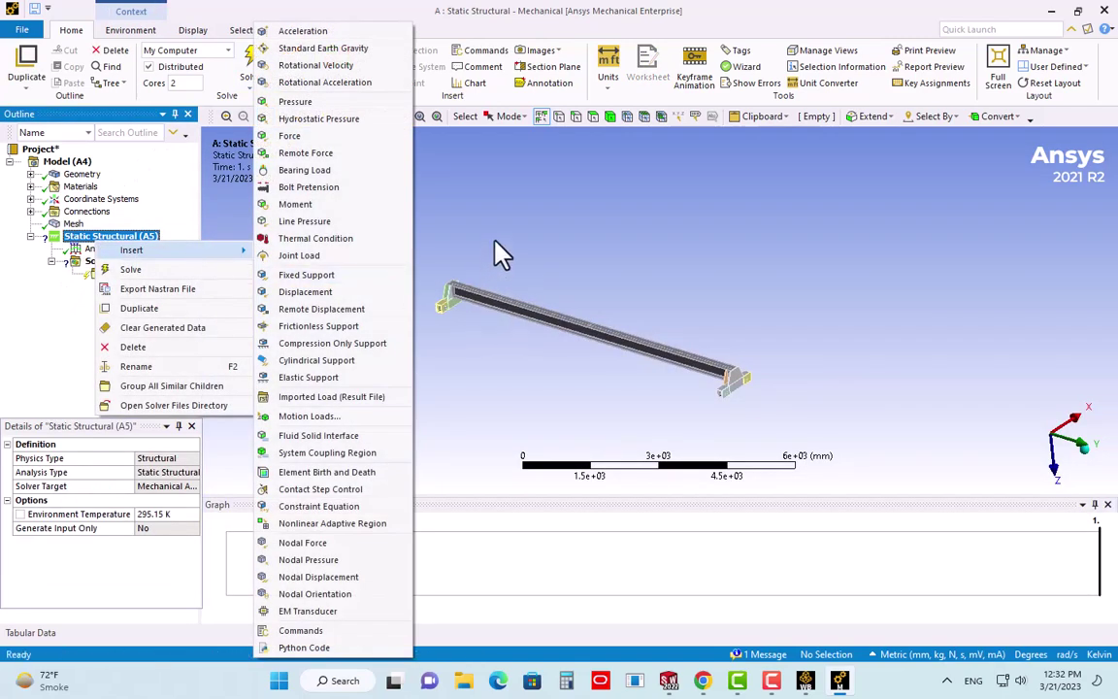
click(499, 249)
click(78, 175)
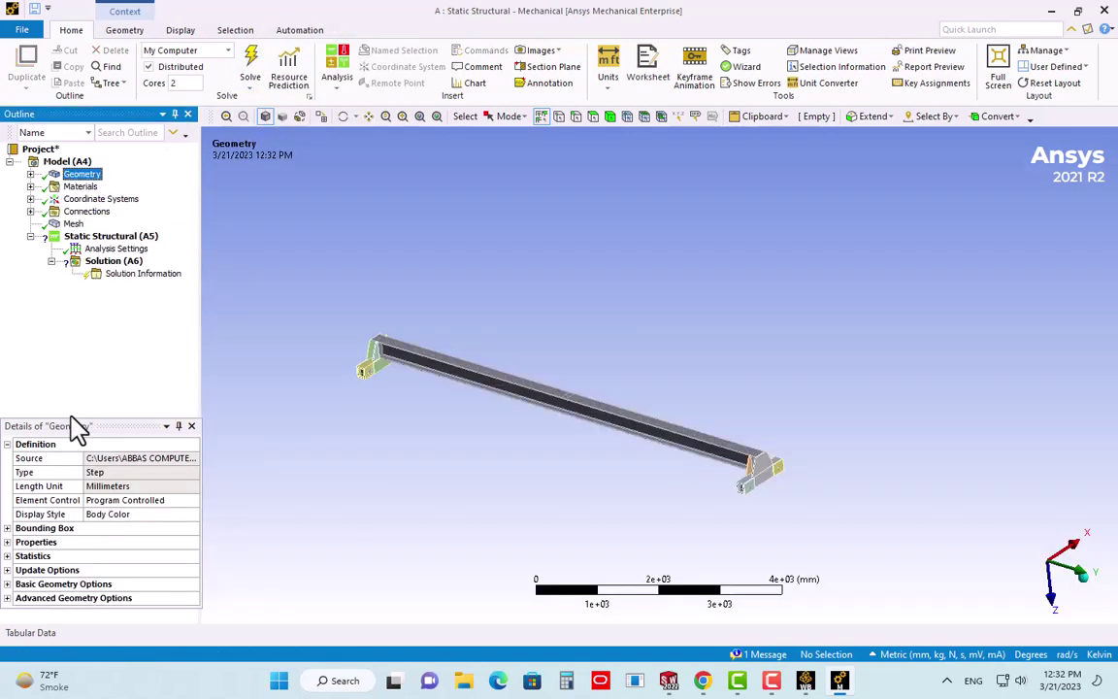
click(191, 499)
click(192, 500)
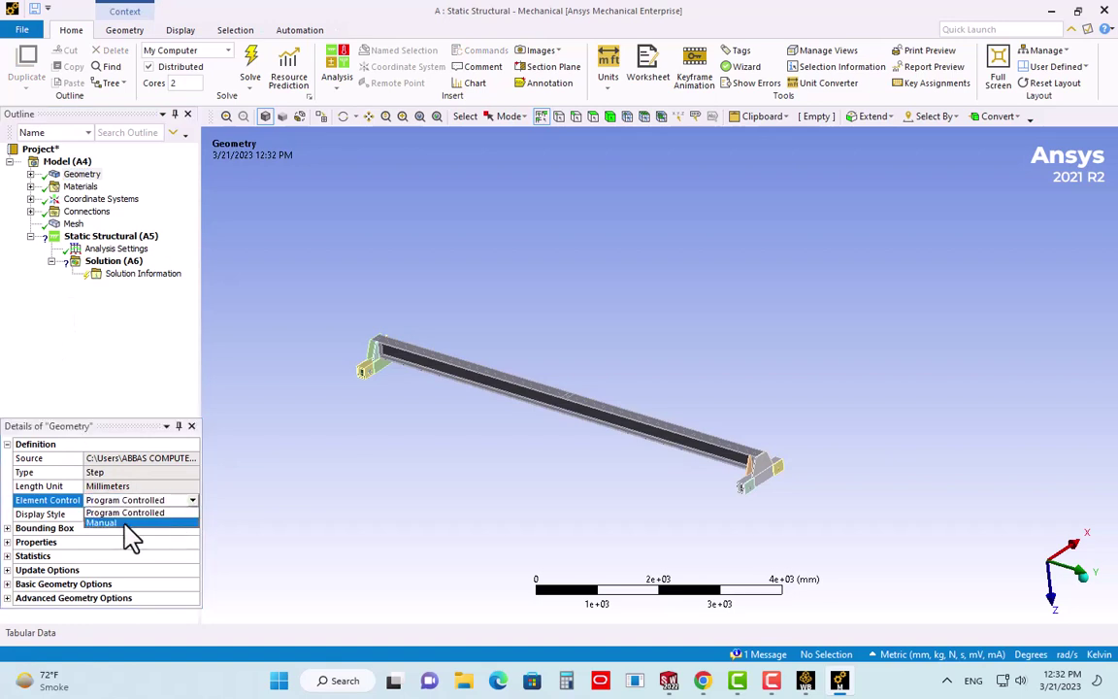
click(121, 529)
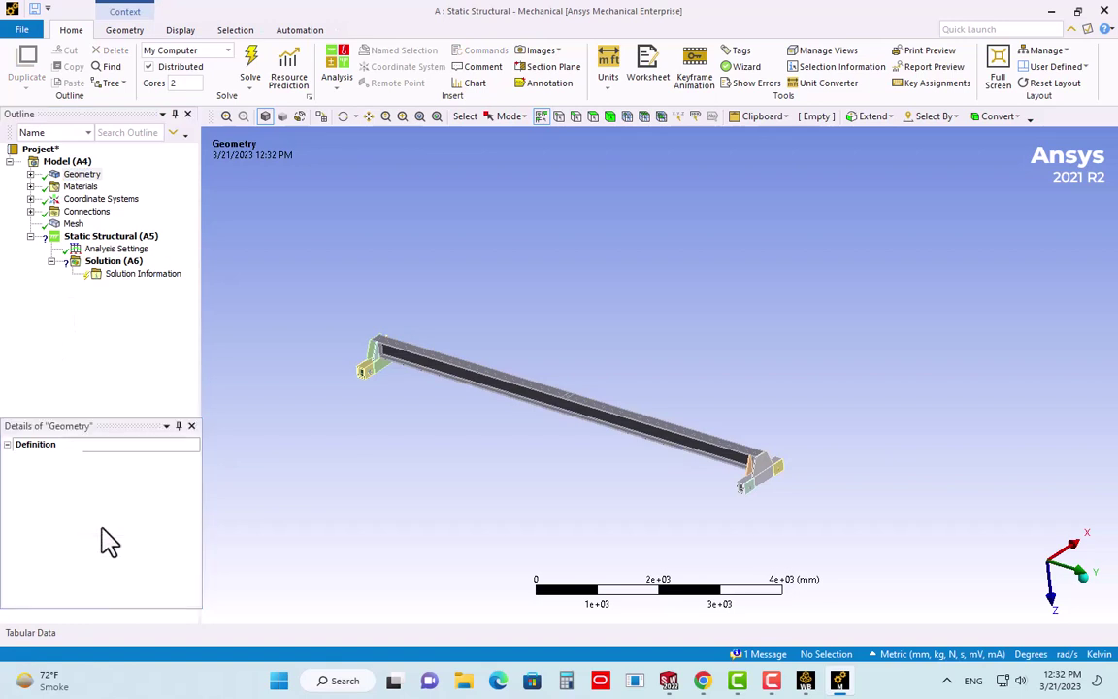
Expand Geometry to review the trolley bodies' Structural Steel material, then collapse it
click(58, 174)
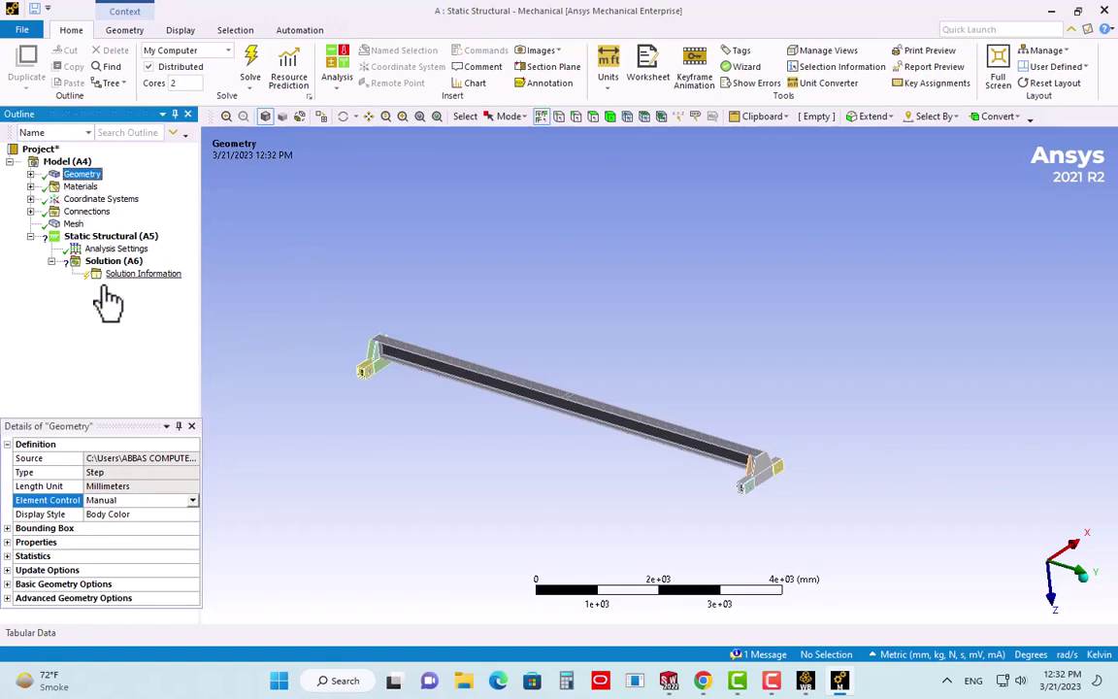
right_click(76, 176)
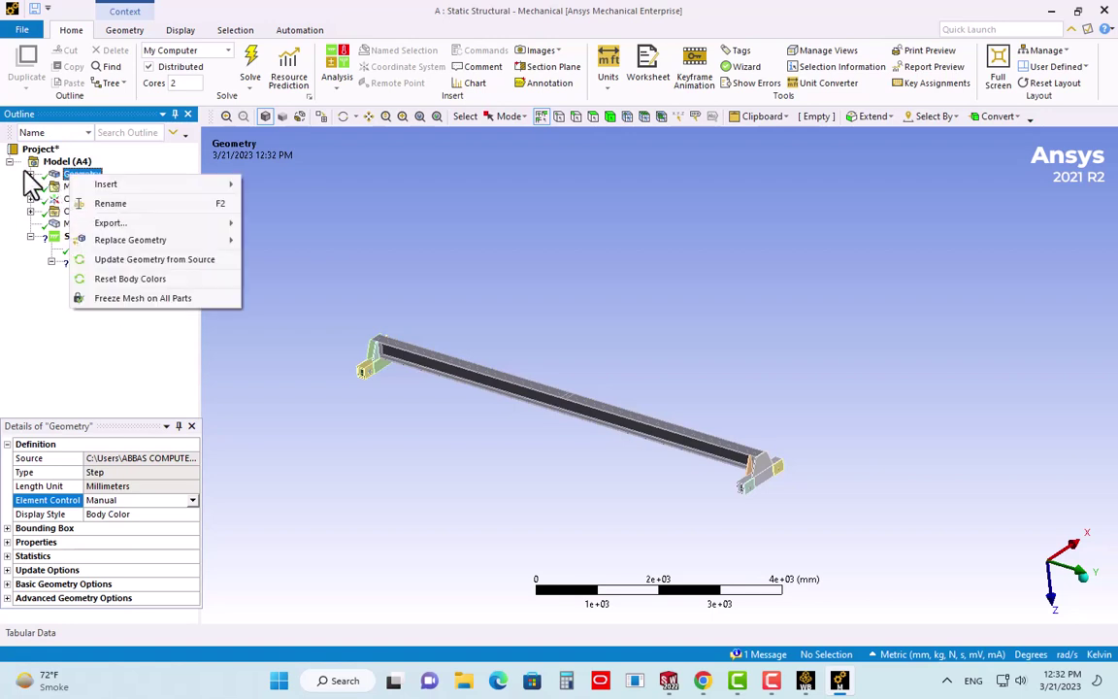
click(30, 174)
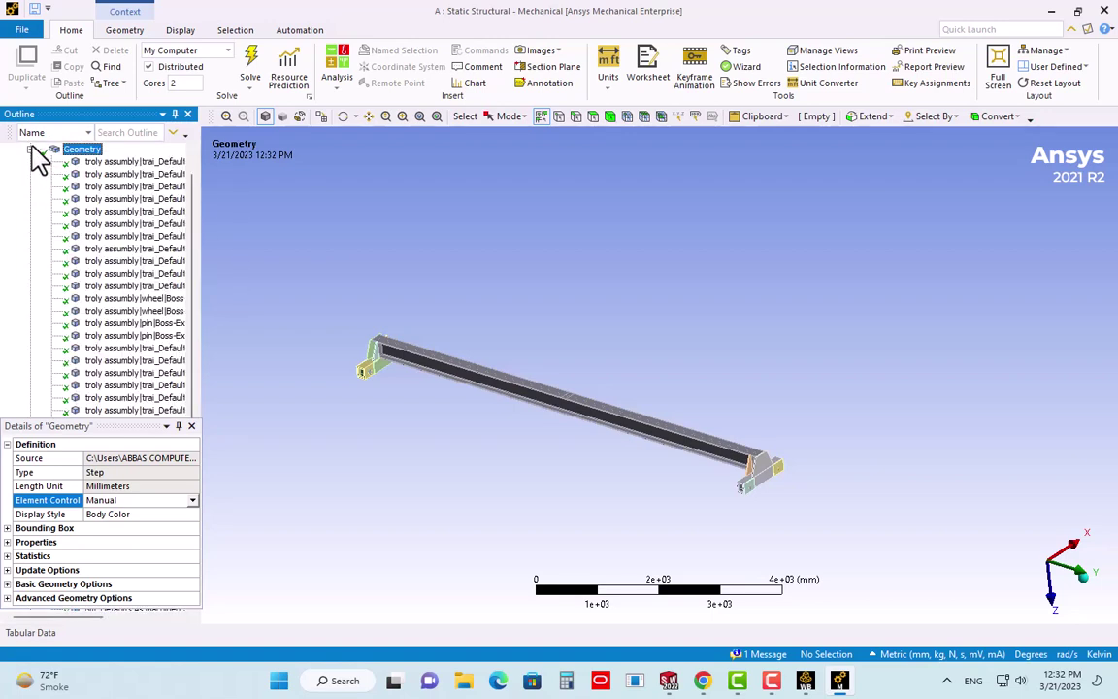
click(103, 175)
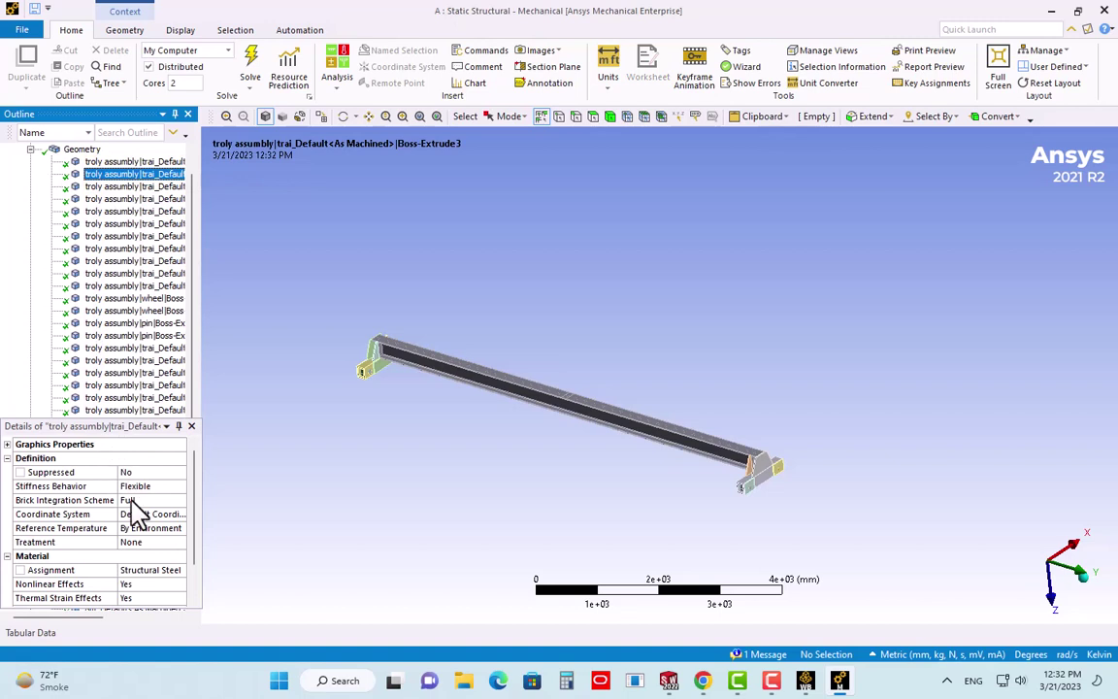
click(97, 248)
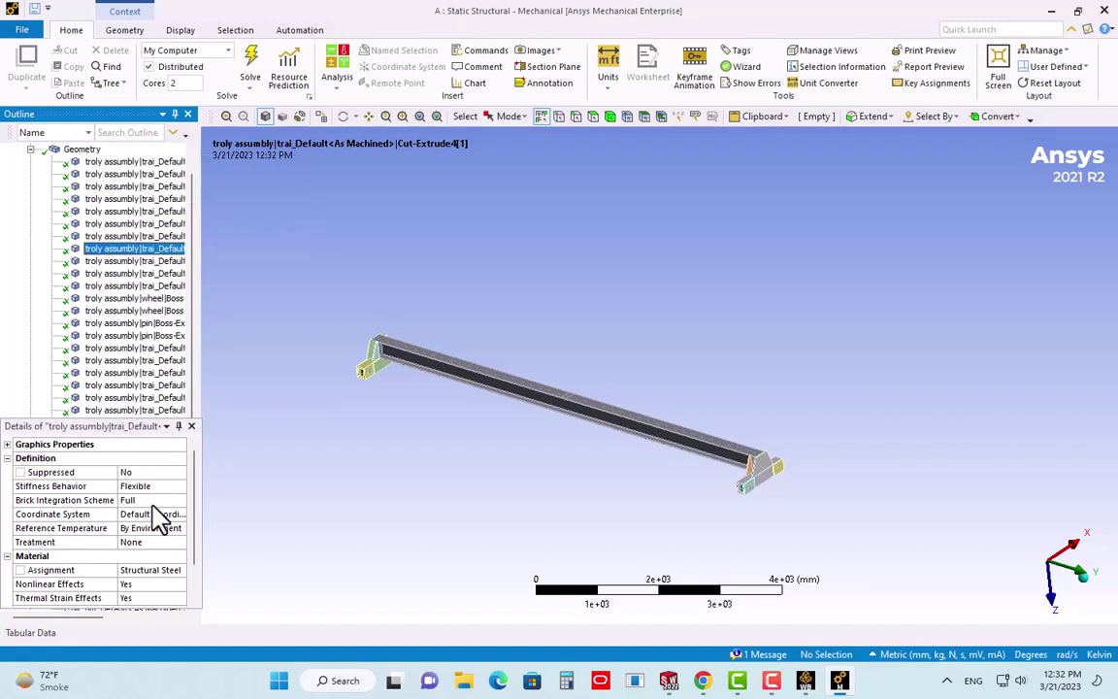
click(31, 149)
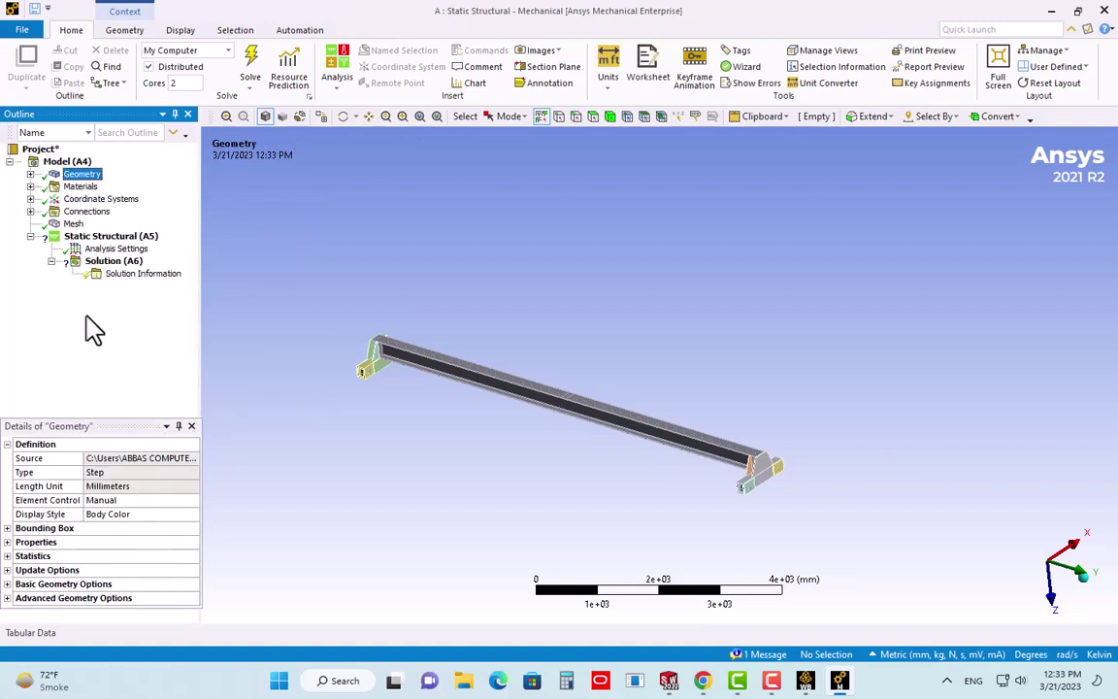
click(114, 238)
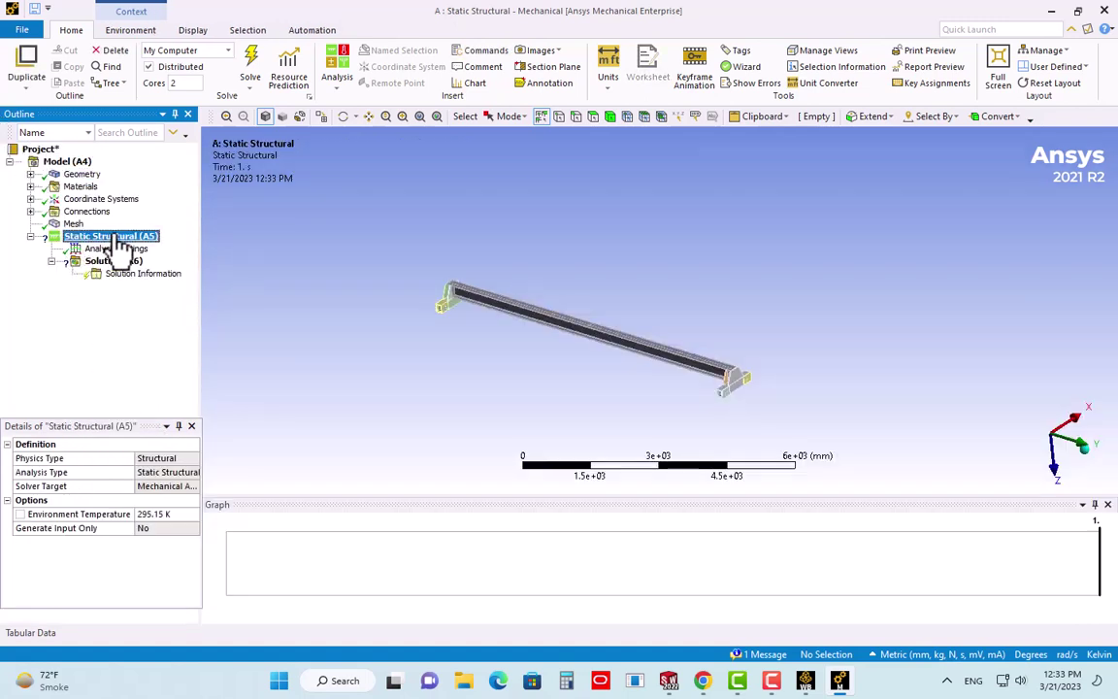
Insert a Fixed Support under Static Structural (A5)
right_click(116, 239)
mouse_move(157, 242)
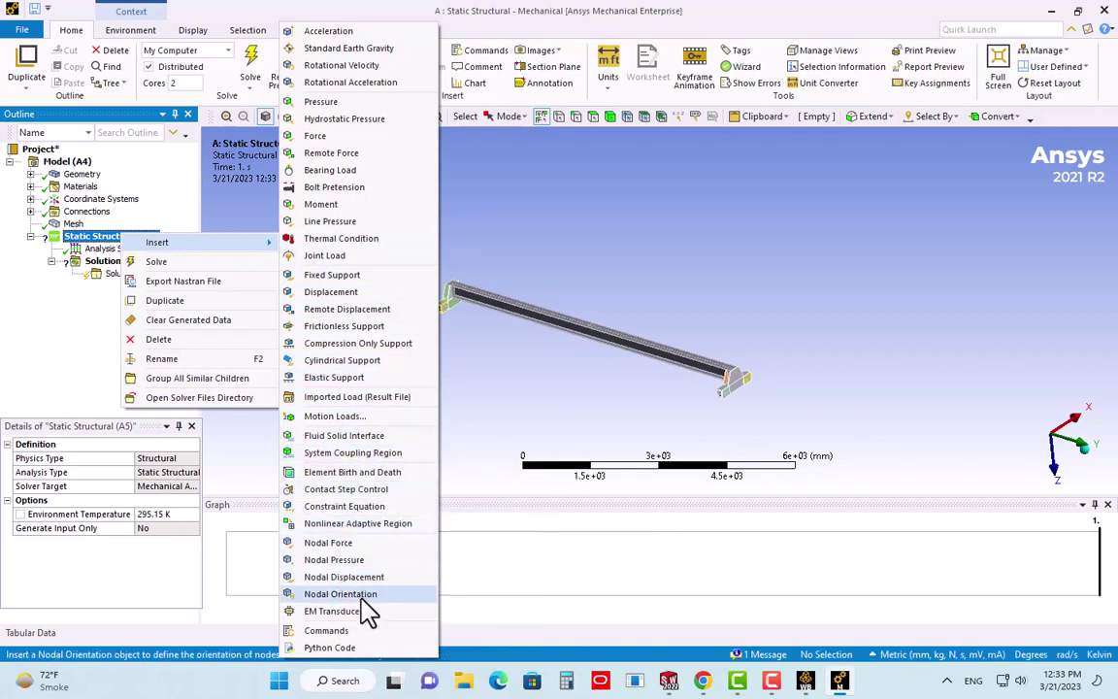
click(333, 277)
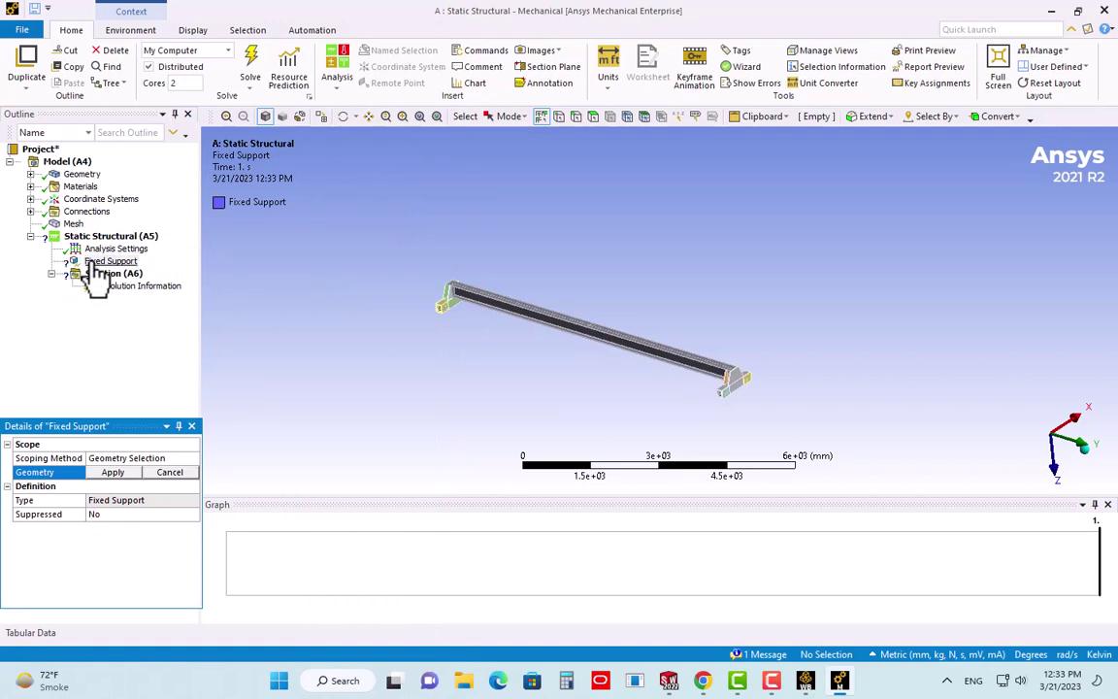
Select the four cylindrical wheel faces at the beam's right-end assembly
scroll(744, 429, up, 2)
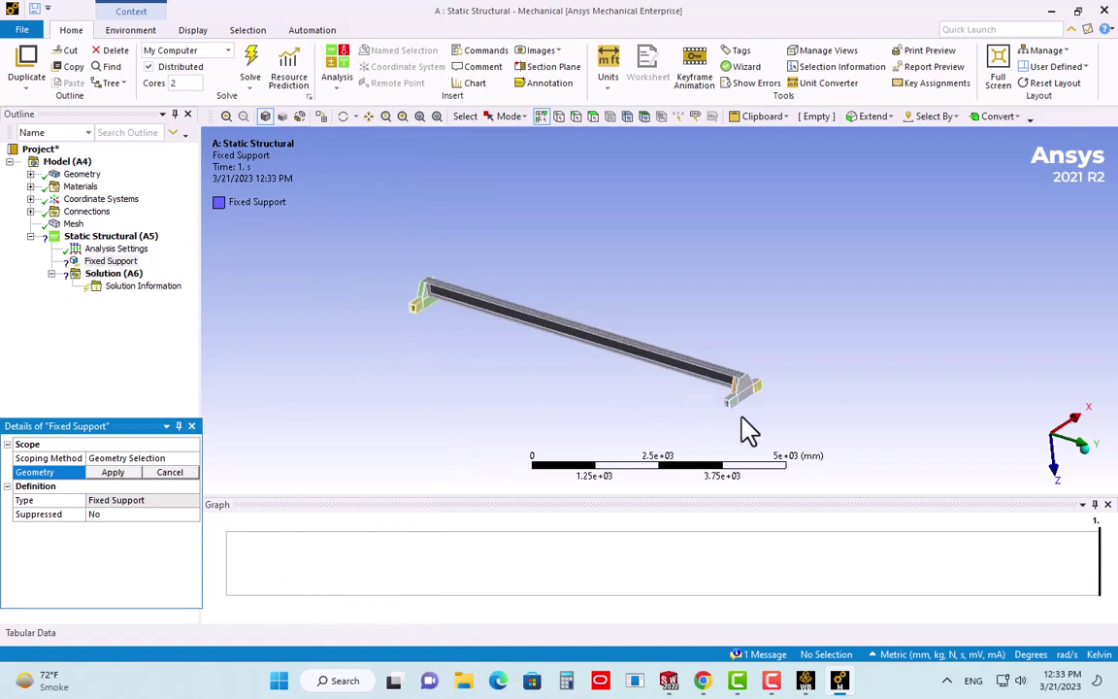
ctrl+middle_drag(744, 429, 733, 354)
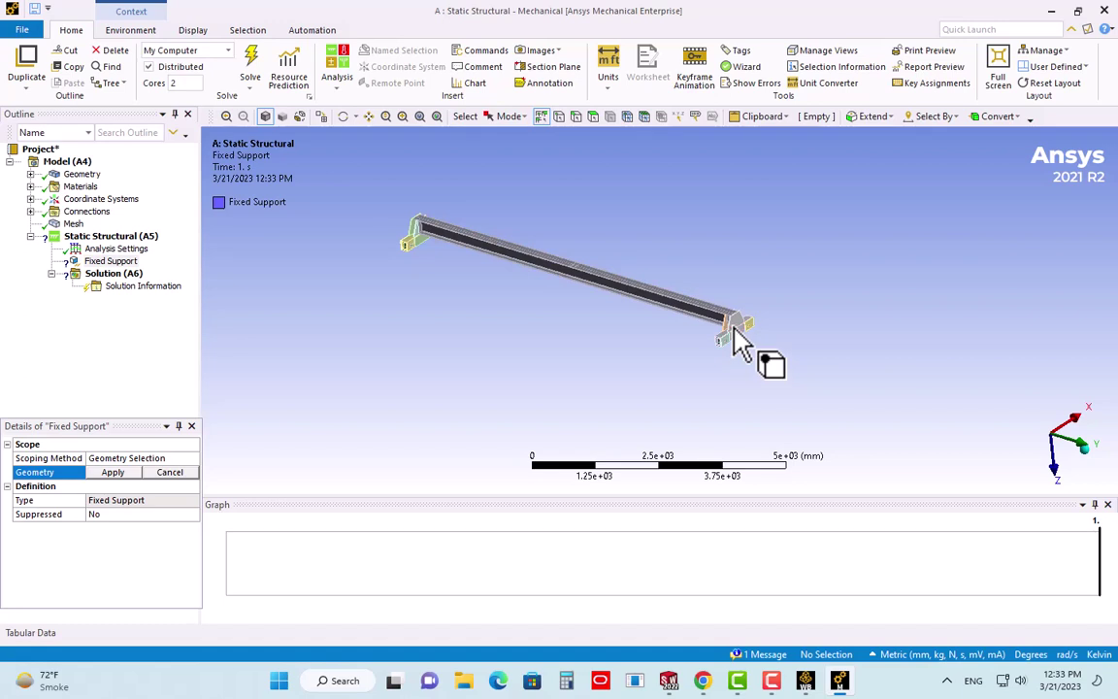
scroll(748, 347, up, 2)
scroll(762, 351, up, 1)
scroll(767, 352, up, 2)
mouse_move(812, 363)
ctrl+middle_down()
mouse_move(861, 374)
mouse_move(864, 301)
ctrl+middle_up()
scroll(938, 449, up, 3)
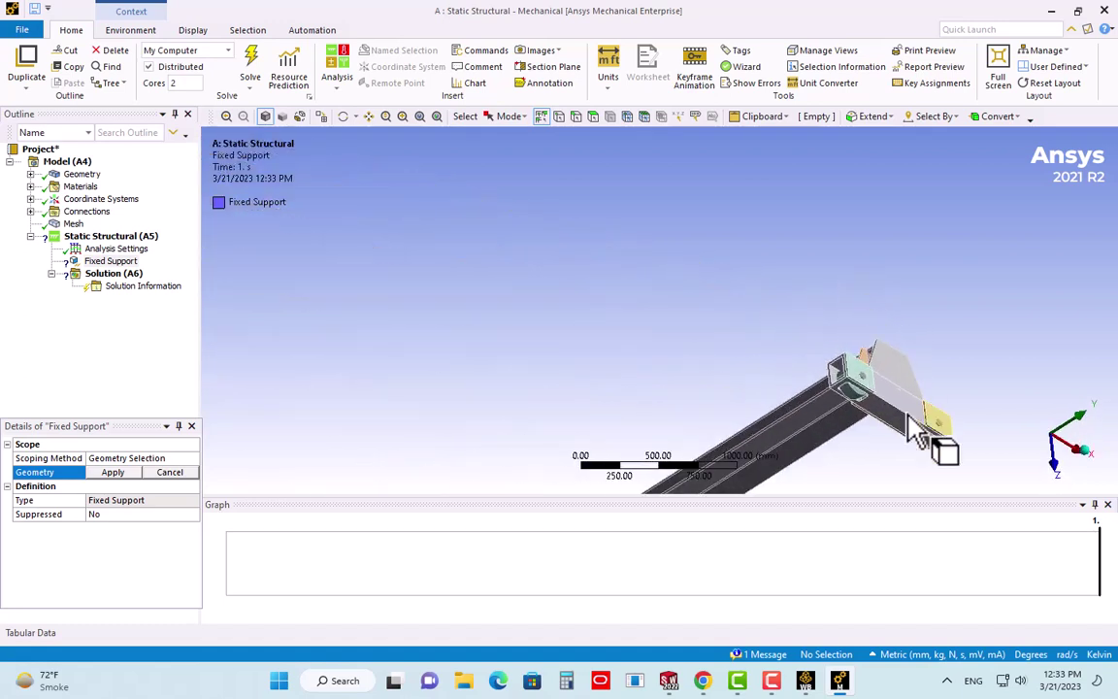
mouse_move(928, 445)
ctrl+middle_down()
mouse_move(629, 367)
mouse_move(644, 394)
mouse_move(614, 307)
mouse_move(592, 335)
mouse_move(529, 303)
mouse_move(537, 283)
mouse_move(536, 309)
mouse_move(545, 305)
mouse_move(512, 267)
mouse_move(438, 275)
mouse_move(520, 349)
ctrl+middle_up()
scroll(691, 425, up, 1)
scroll(670, 408, up, 2)
scroll(568, 383, up, 2)
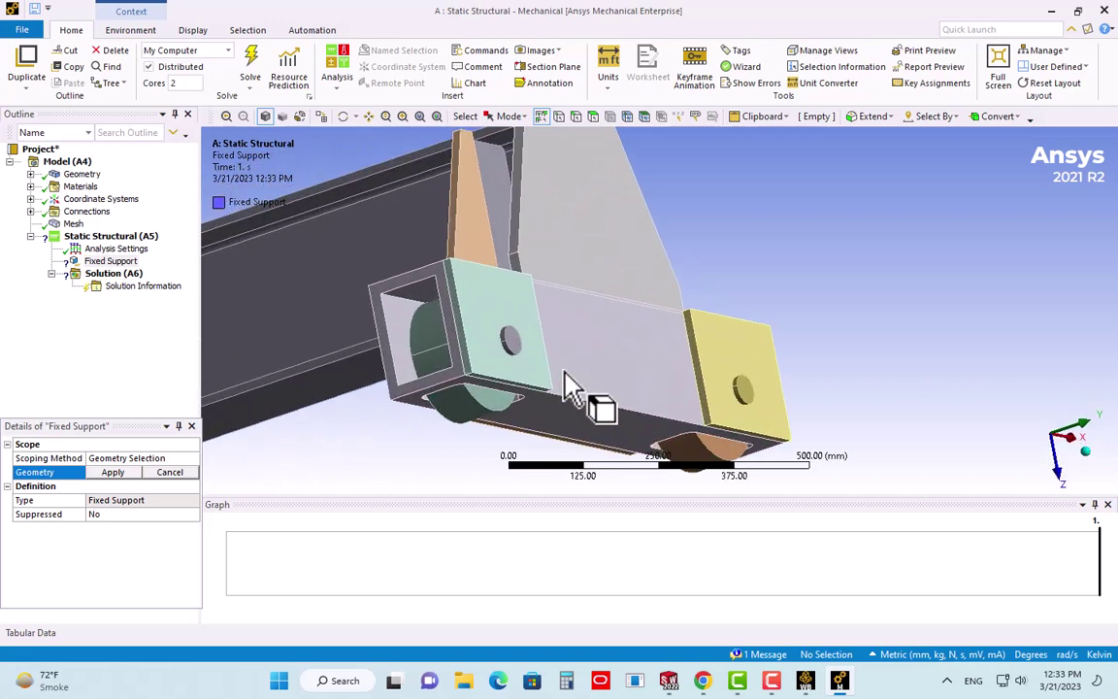
middle_drag(568, 383, 568, 387)
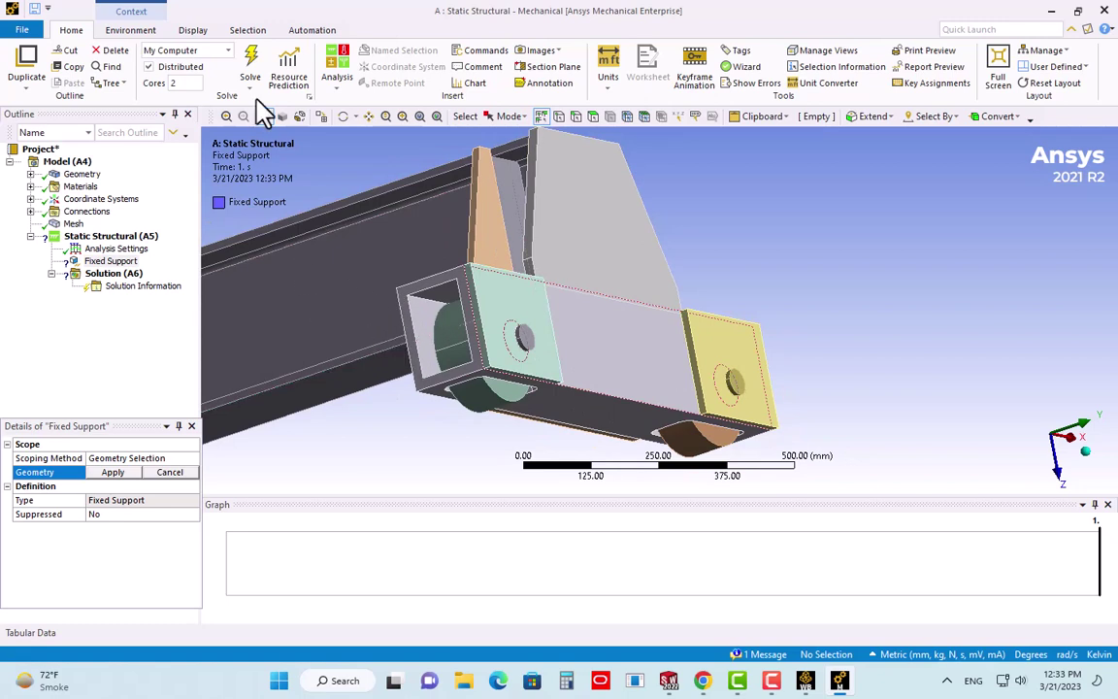
click(473, 393)
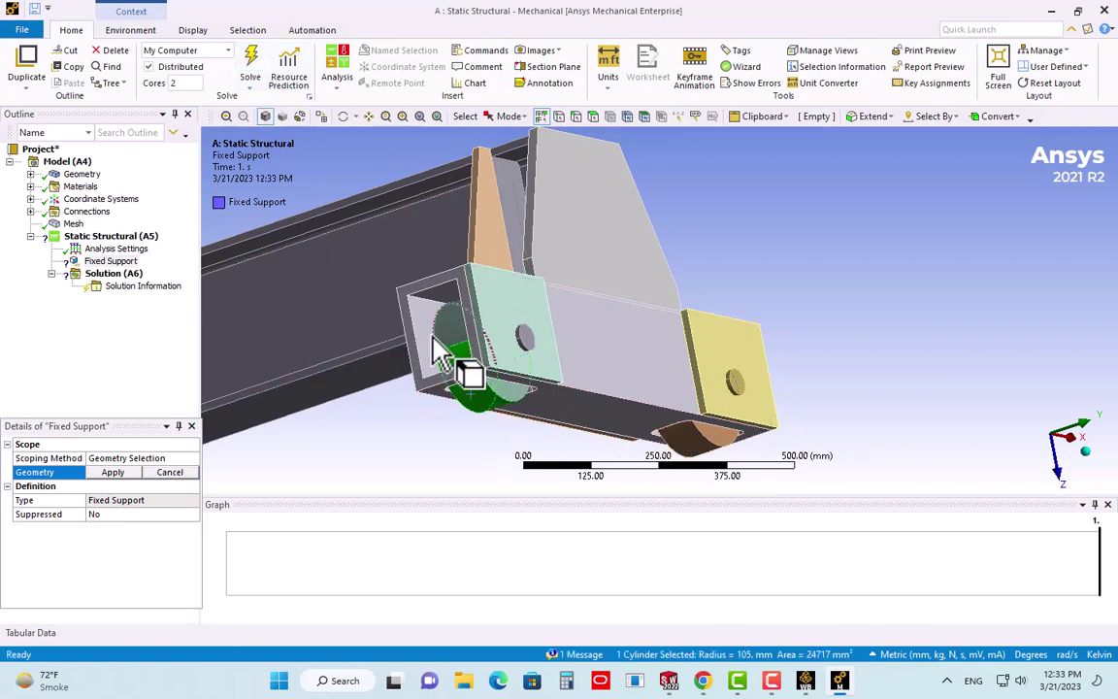
ctrl+click(450, 339)
ctrl+click(685, 442)
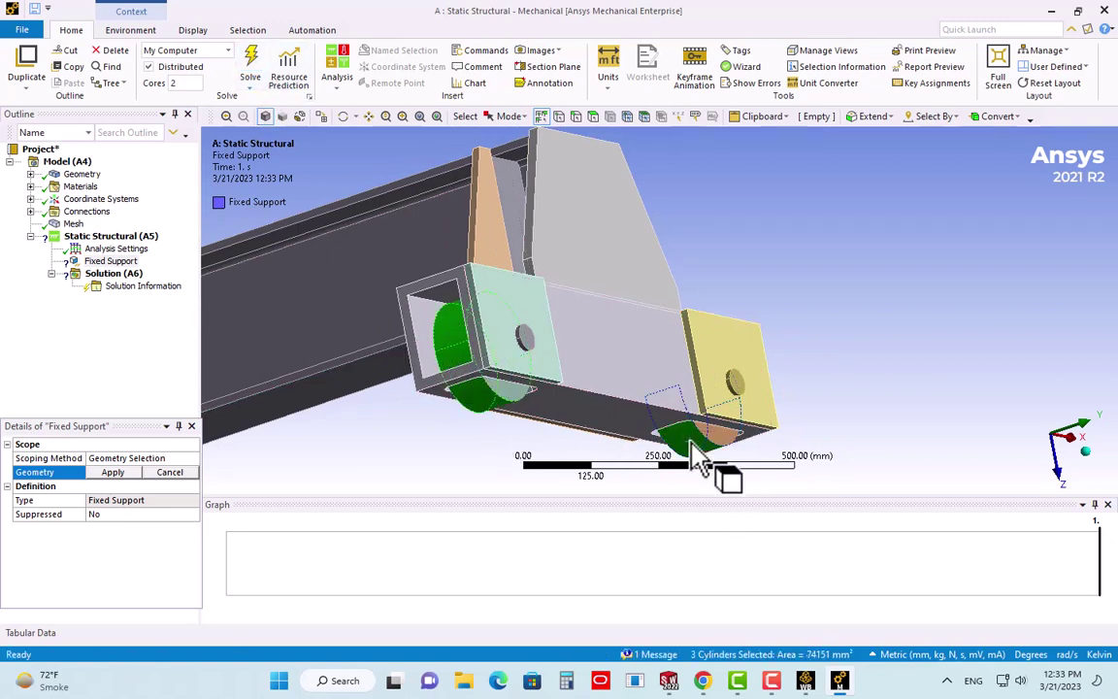
mouse_move(714, 393)
middle_down()
mouse_move(362, 379)
mouse_move(519, 394)
middle_up()
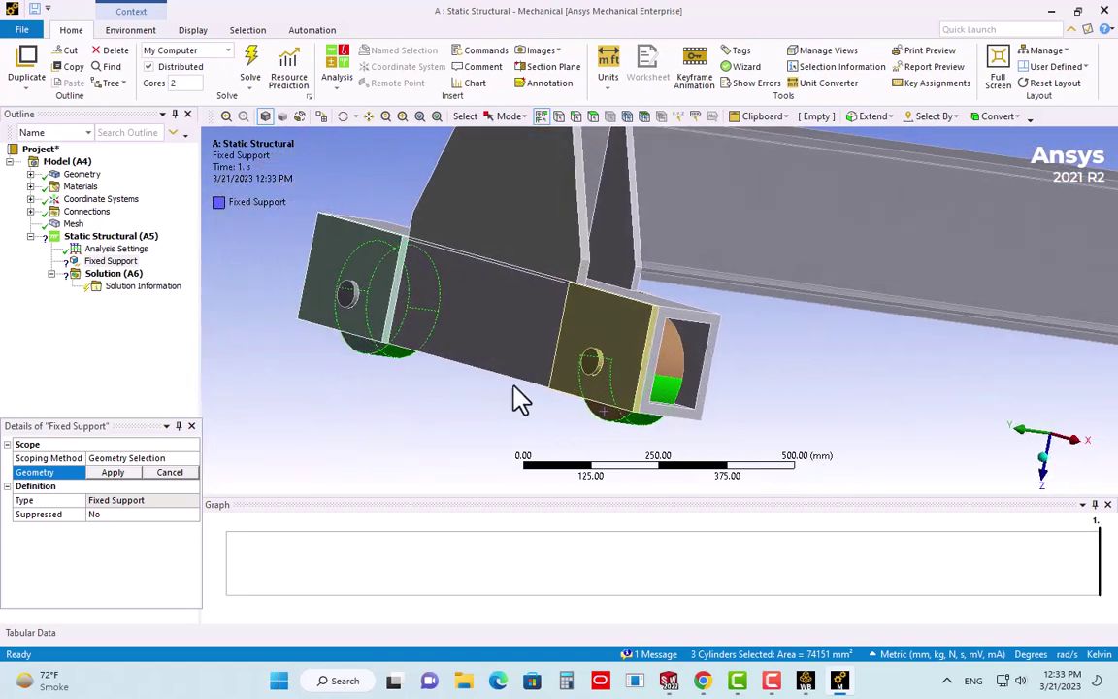
ctrl+click(677, 371)
Add the four cylindrical wheel faces at the opposite beam end to the selection
scroll(550, 377, down, 2)
scroll(550, 378, down, 2)
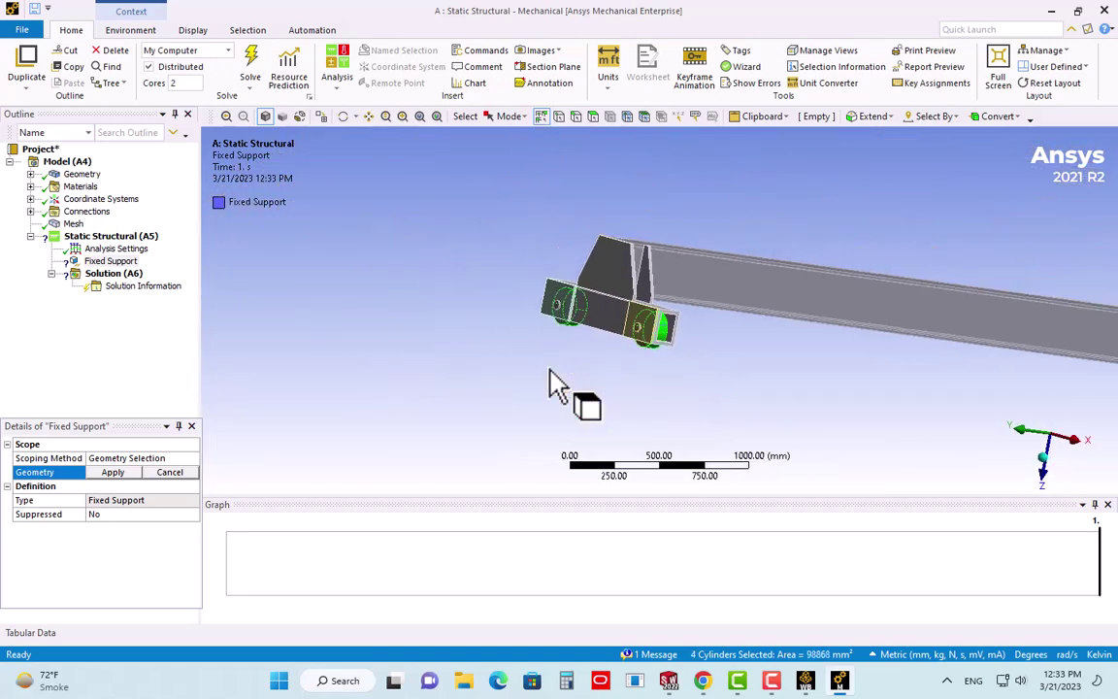
scroll(550, 382, down, 2)
scroll(549, 384, down, 2)
scroll(1053, 382, up, 1)
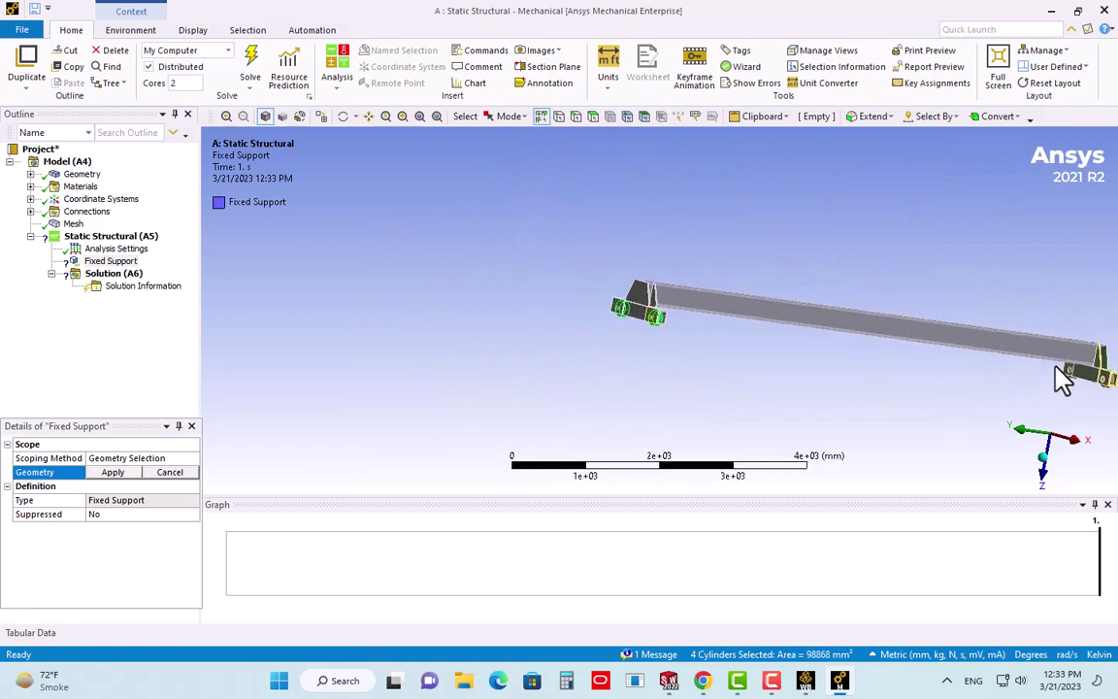
mouse_move(1060, 379)
ctrl+middle_down()
mouse_move(935, 366)
mouse_move(624, 386)
ctrl+middle_up()
scroll(719, 412, up, 2)
scroll(729, 424, up, 1)
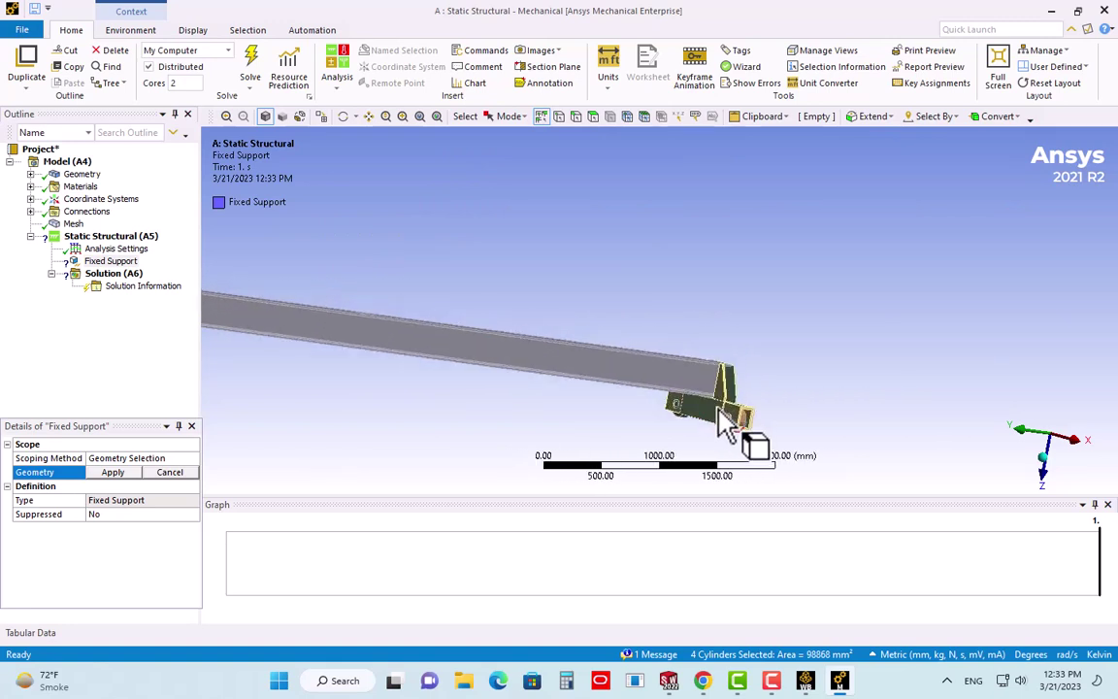
ctrl+middle_drag(729, 424, 615, 330)
scroll(616, 330, up, 2)
scroll(564, 349, up, 2)
scroll(561, 414, up, 1)
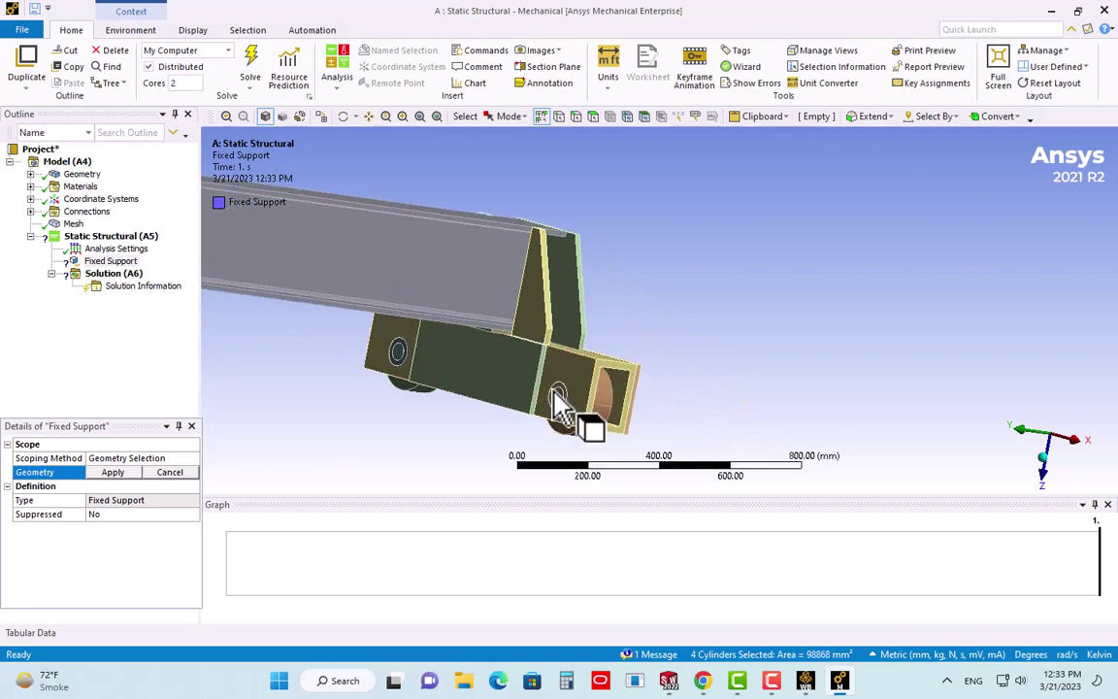
mouse_move(561, 414)
ctrl+middle_down()
mouse_move(499, 369)
mouse_move(424, 369)
mouse_move(361, 390)
mouse_move(318, 369)
ctrl+middle_up()
scroll(619, 424, up, 1)
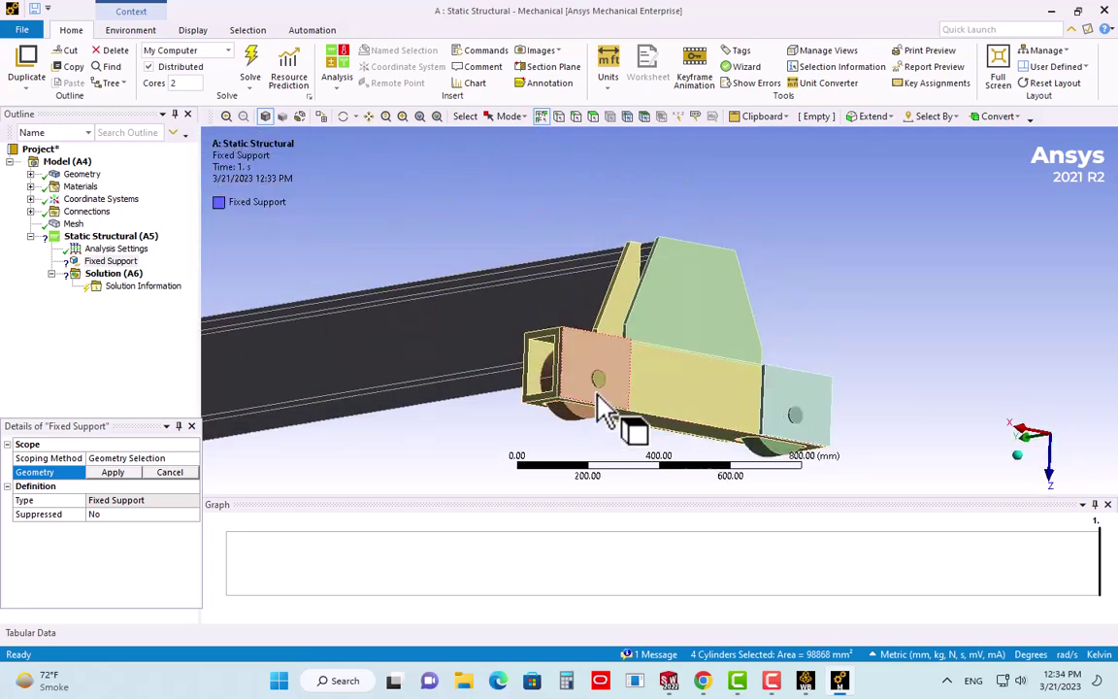
scroll(579, 406, up, 1)
mouse_move(573, 398)
middle_down()
mouse_move(532, 412)
mouse_move(537, 369)
mouse_move(553, 374)
mouse_move(546, 416)
middle_up()
scroll(554, 369, up, 1)
ctrl+click(529, 441)
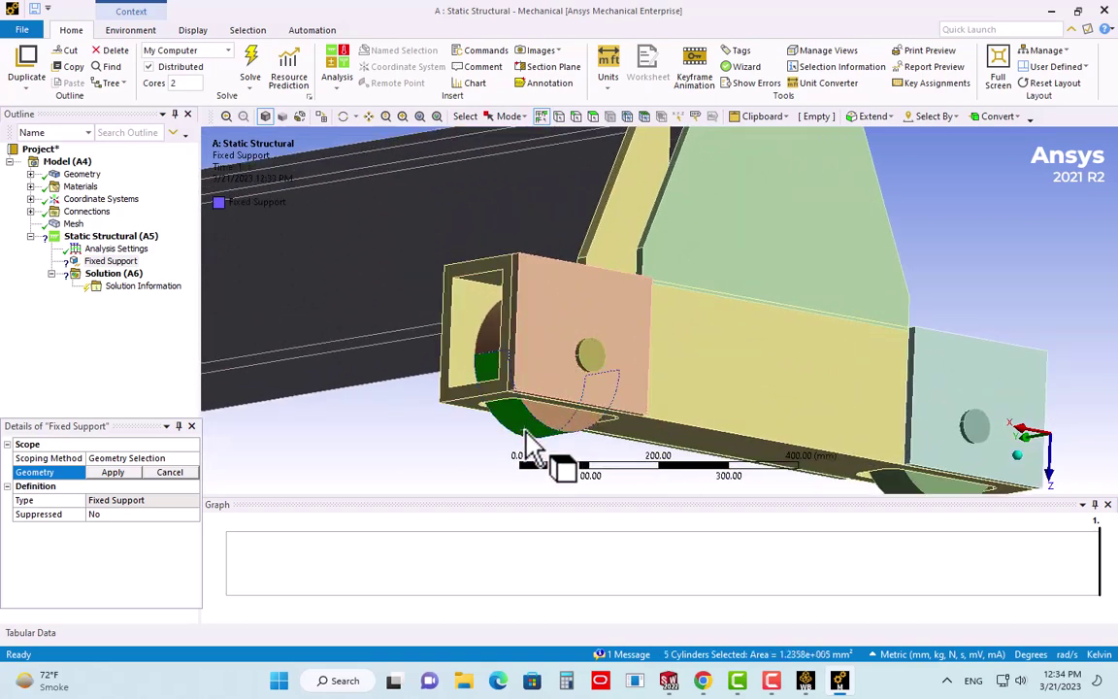
ctrl+click(494, 345)
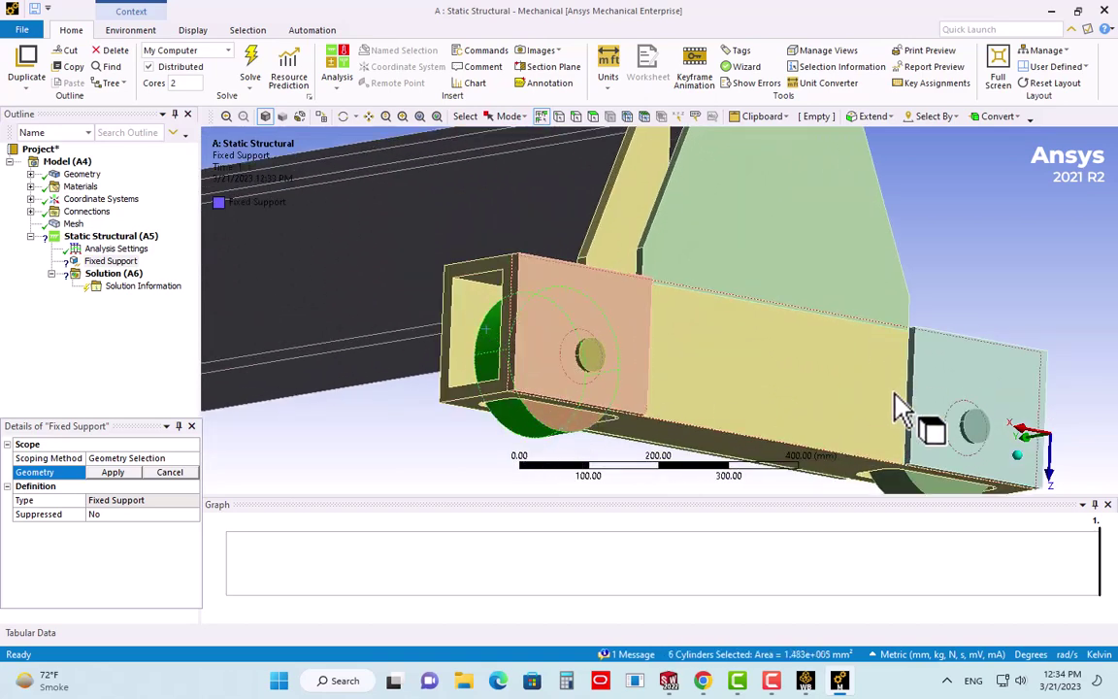
mouse_move(898, 411)
ctrl+middle_down()
mouse_move(822, 380)
mouse_move(585, 392)
mouse_move(589, 371)
mouse_move(564, 382)
ctrl+middle_up()
ctrl+click(932, 442)
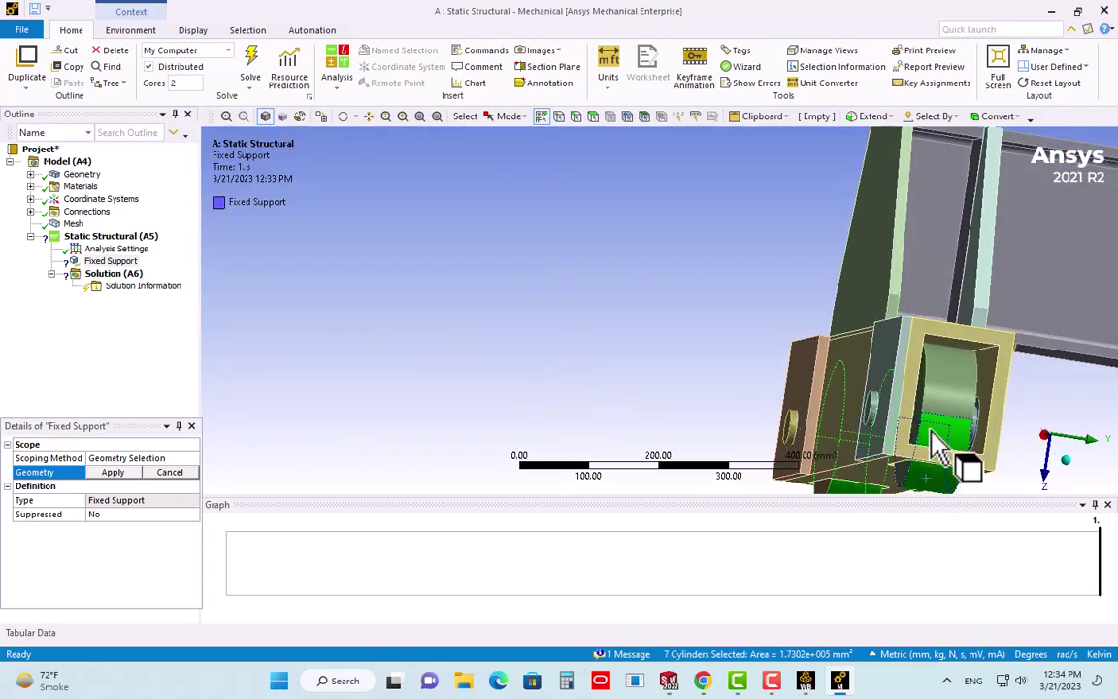
ctrl+click(936, 415)
Apply the eight selected wheel faces as the Fixed Support geometry
scroll(650, 369, down, 1)
scroll(611, 374, down, 1)
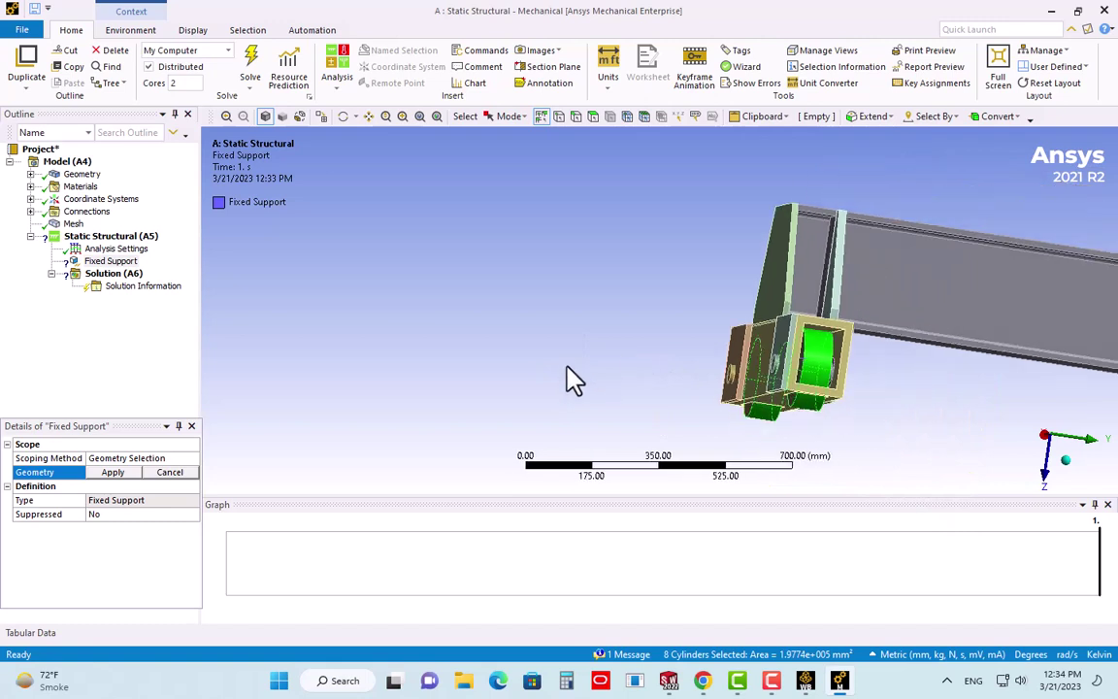
mouse_move(569, 379)
ctrl+middle_down()
mouse_move(531, 371)
mouse_move(582, 379)
ctrl+middle_up()
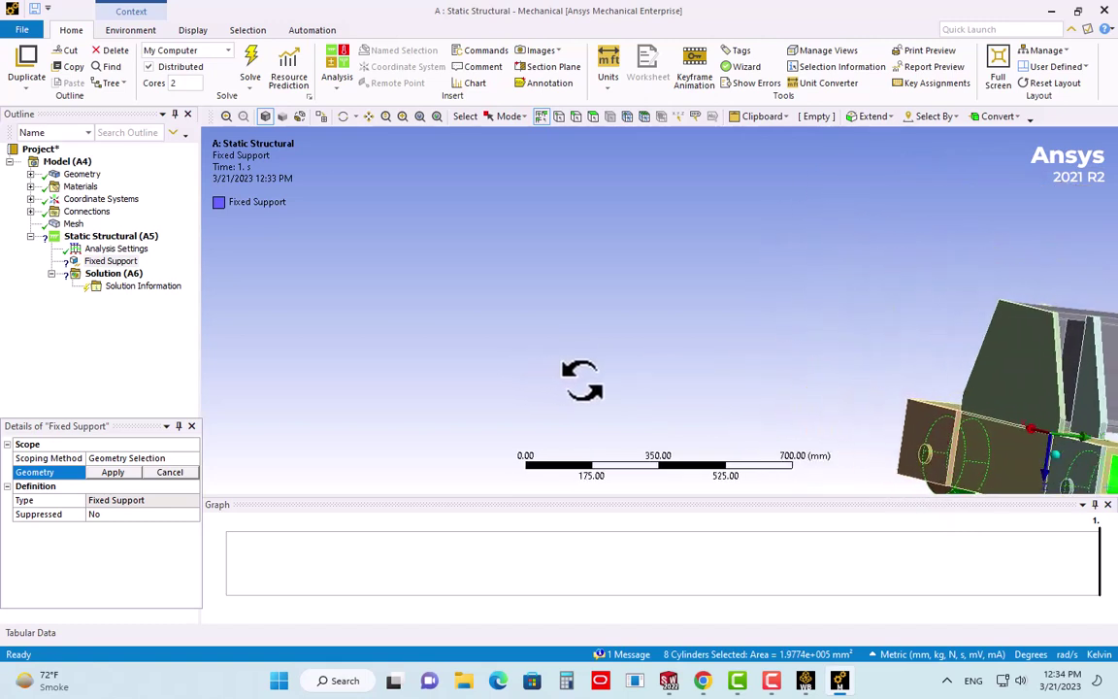
mouse_move(1010, 404)
middle_down()
mouse_move(1064, 408)
mouse_move(1088, 424)
middle_up()
scroll(533, 356, down, 2)
scroll(529, 356, down, 2)
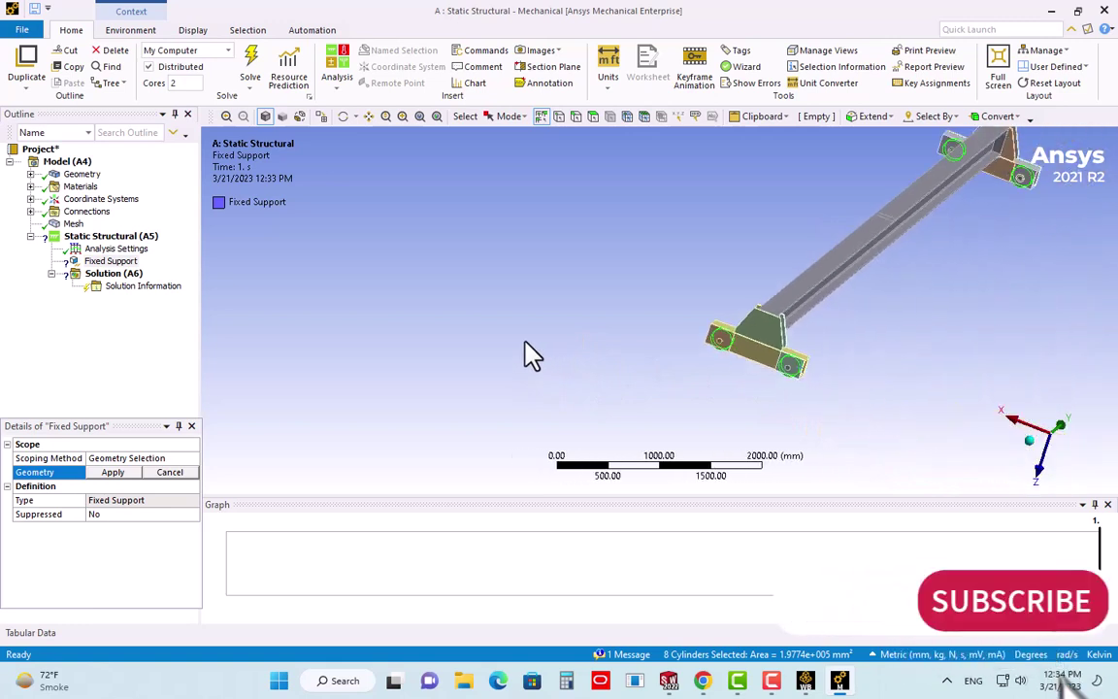
scroll(499, 386, down, 1)
click(124, 472)
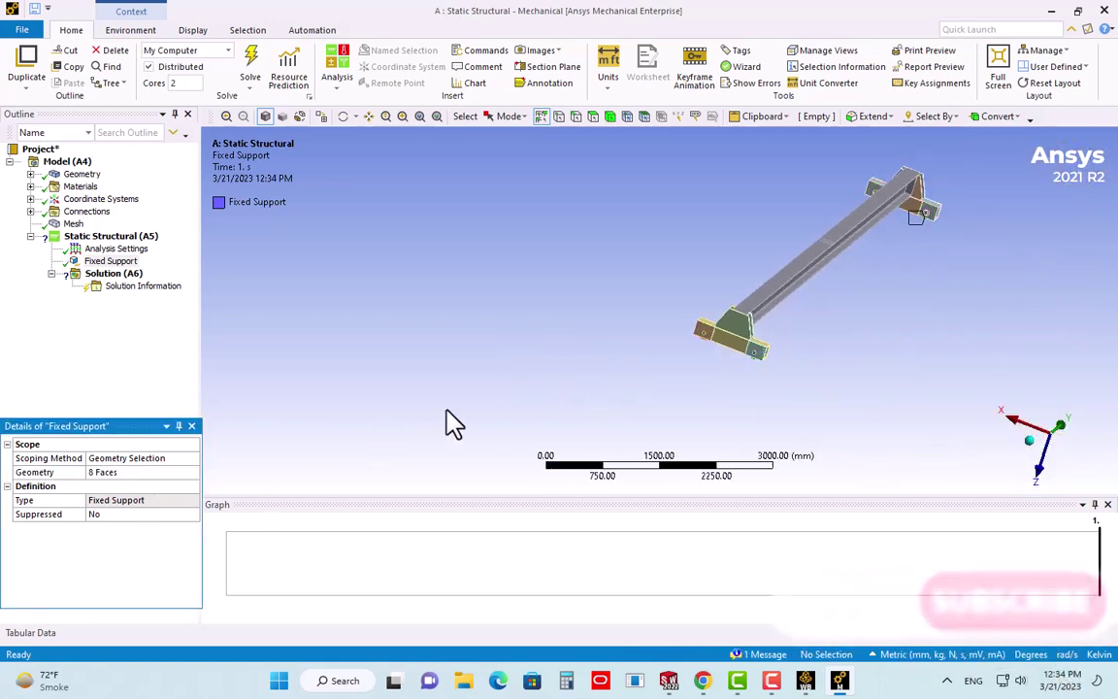
Add Total Deformation and Equivalent Elastic Strain results to Solution (A6)
mouse_move(708, 415)
middle_down()
mouse_move(694, 374)
mouse_move(697, 403)
middle_up()
scroll(596, 377, down, 1)
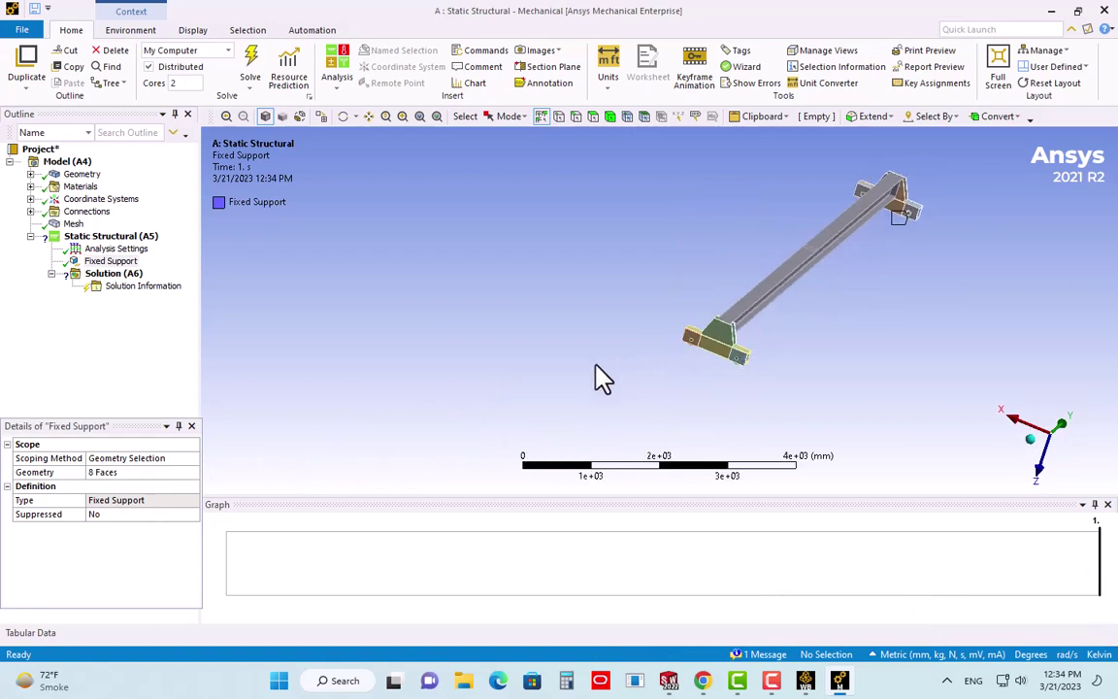
mouse_move(788, 298)
ctrl+middle_down()
mouse_move(782, 244)
mouse_move(729, 342)
mouse_move(747, 274)
mouse_move(829, 249)
mouse_move(893, 187)
mouse_move(619, 350)
mouse_move(701, 322)
mouse_move(621, 349)
mouse_move(714, 337)
mouse_move(654, 450)
mouse_move(658, 319)
mouse_move(694, 324)
mouse_move(698, 345)
ctrl+middle_up()
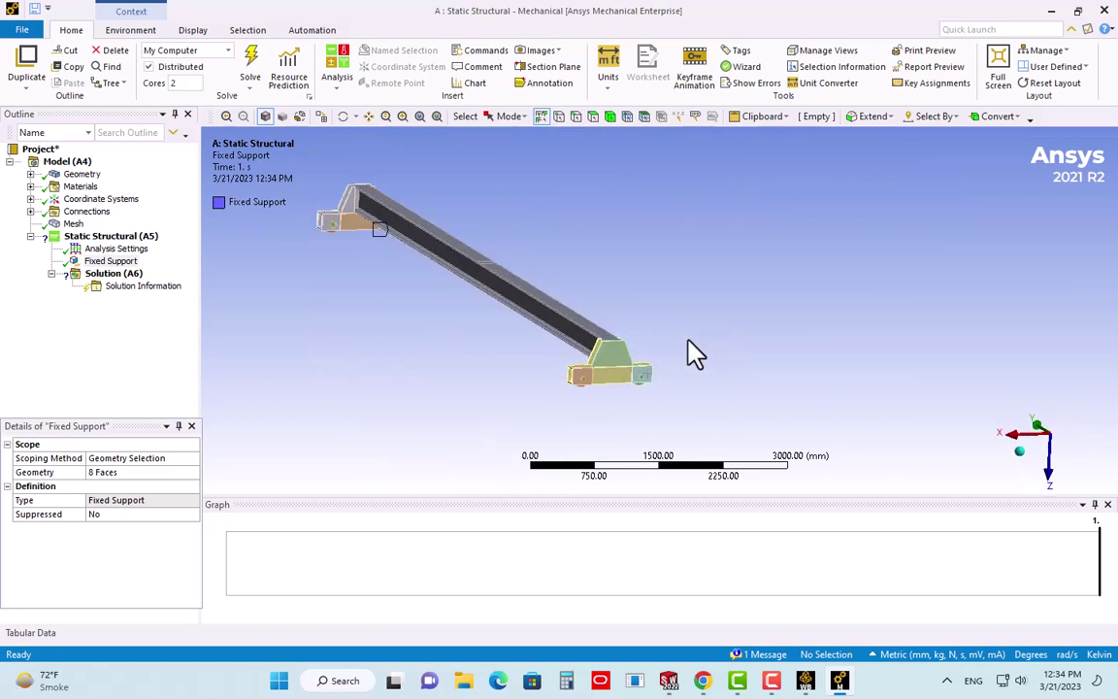
scroll(696, 354, down, 2)
scroll(664, 336, down, 1)
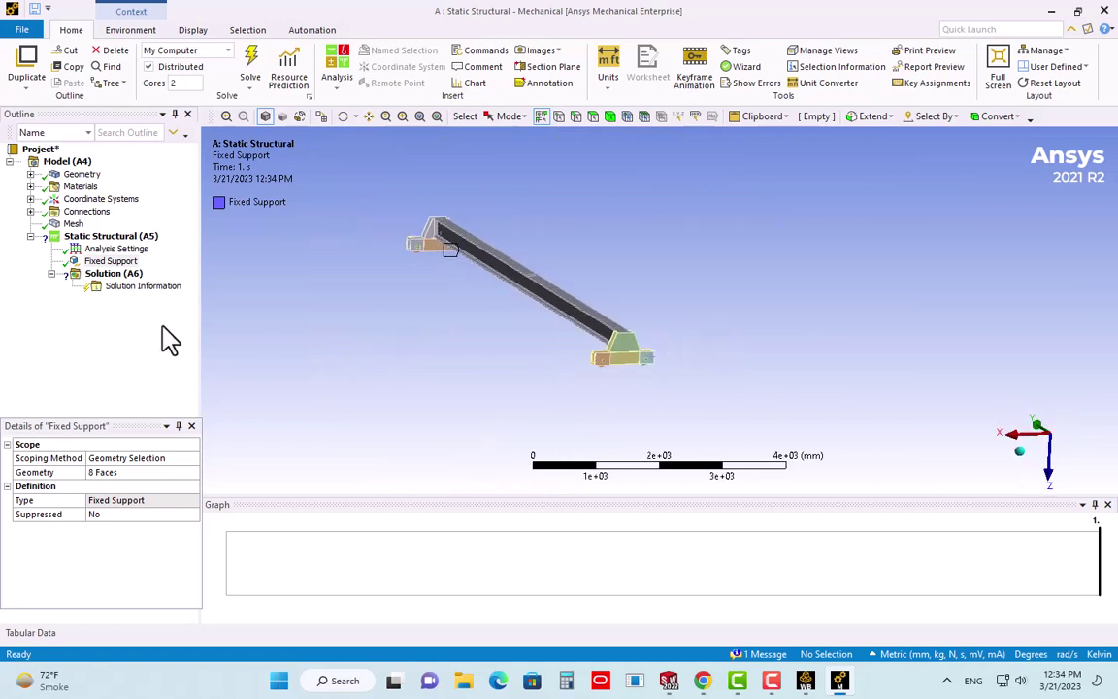
right_click(94, 276)
mouse_move(131, 282)
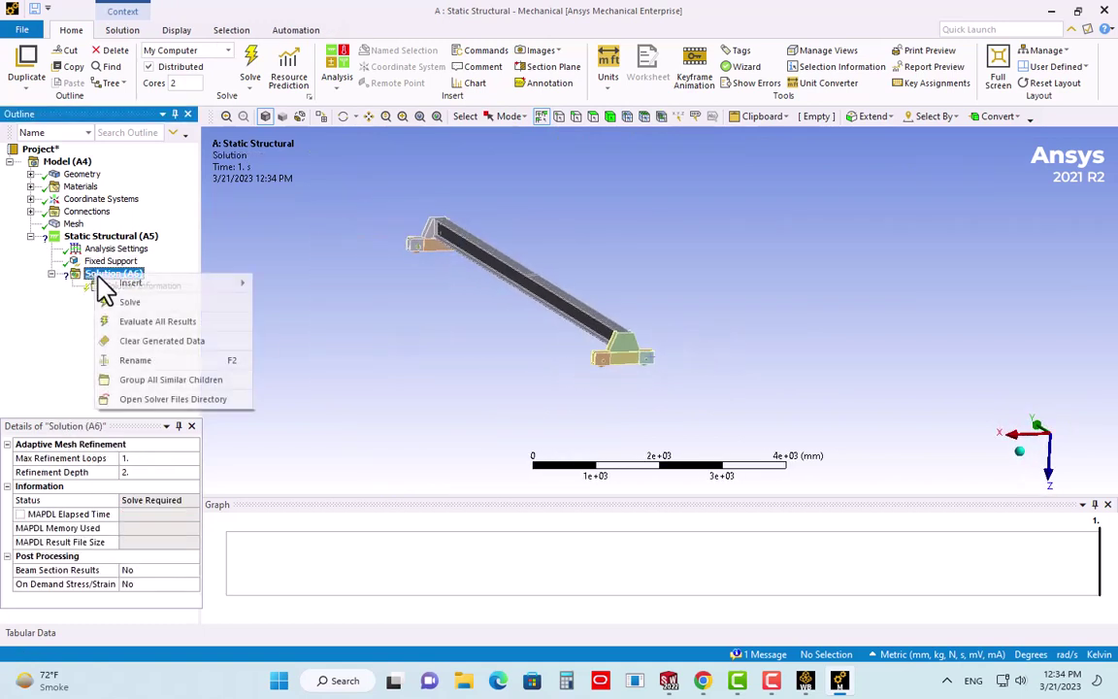
click(442, 289)
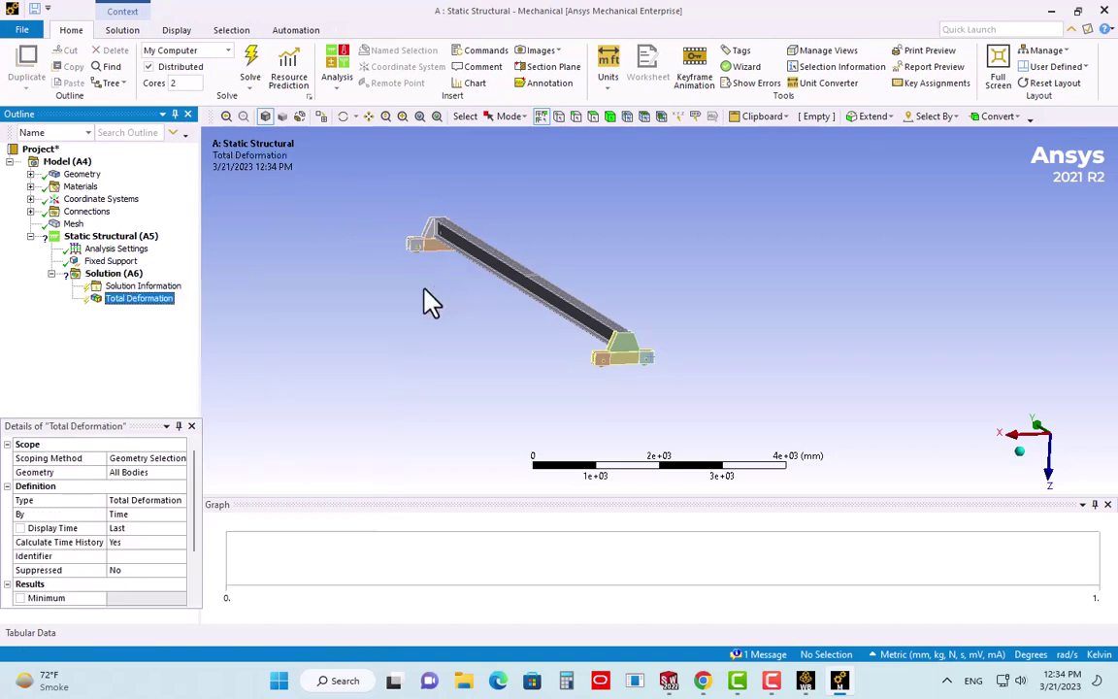
right_click(102, 276)
mouse_move(140, 286)
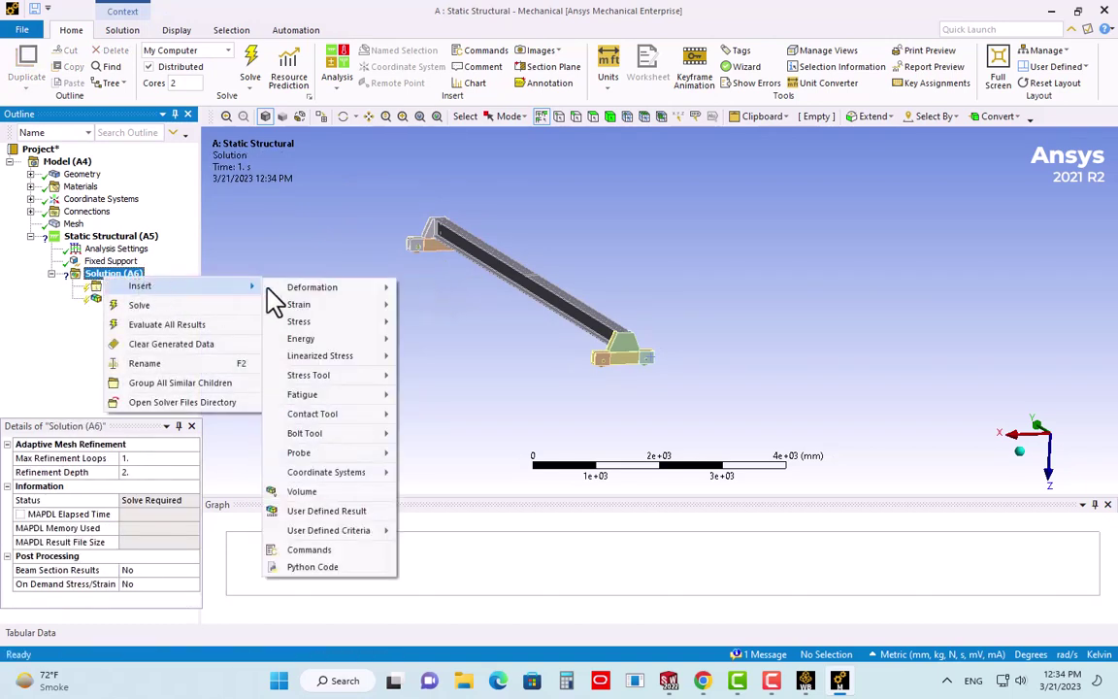
click(417, 304)
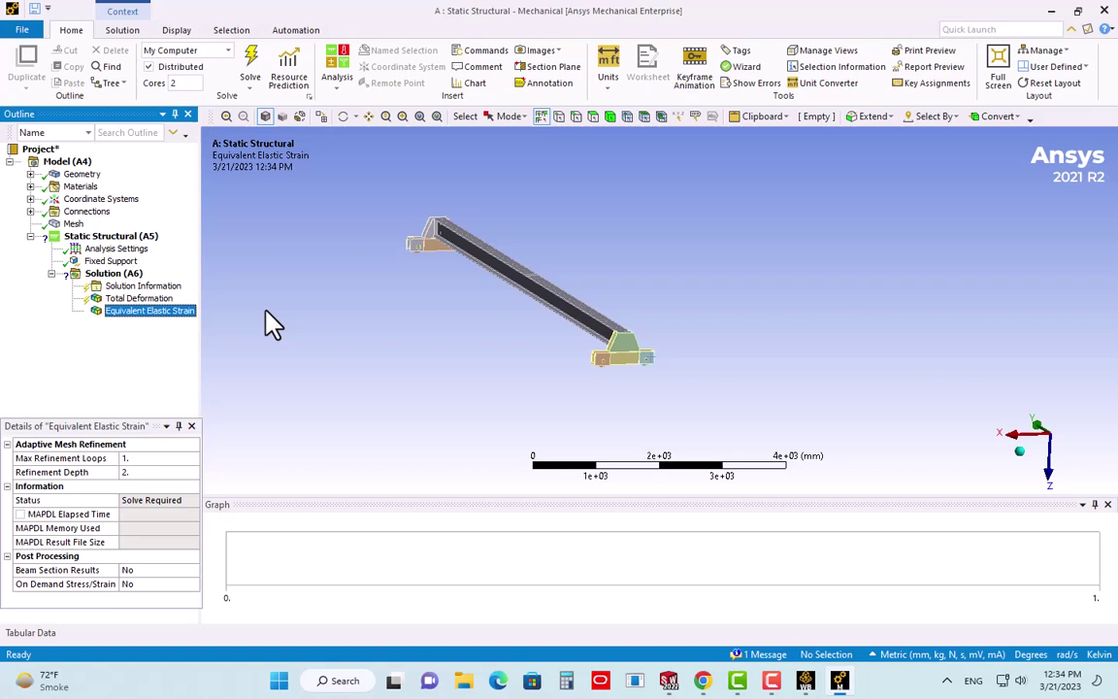
Add an Equivalent Stress result and a Max Equivalent Stress tool to the solution
click(112, 275)
right_click(111, 275)
mouse_move(145, 280)
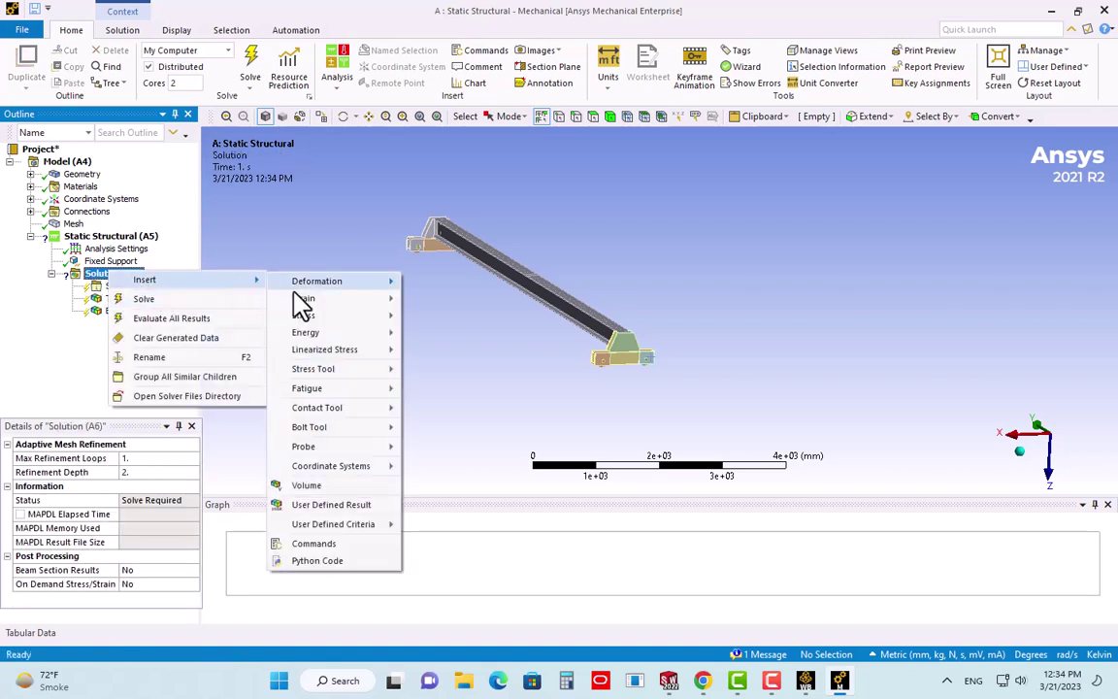
click(435, 319)
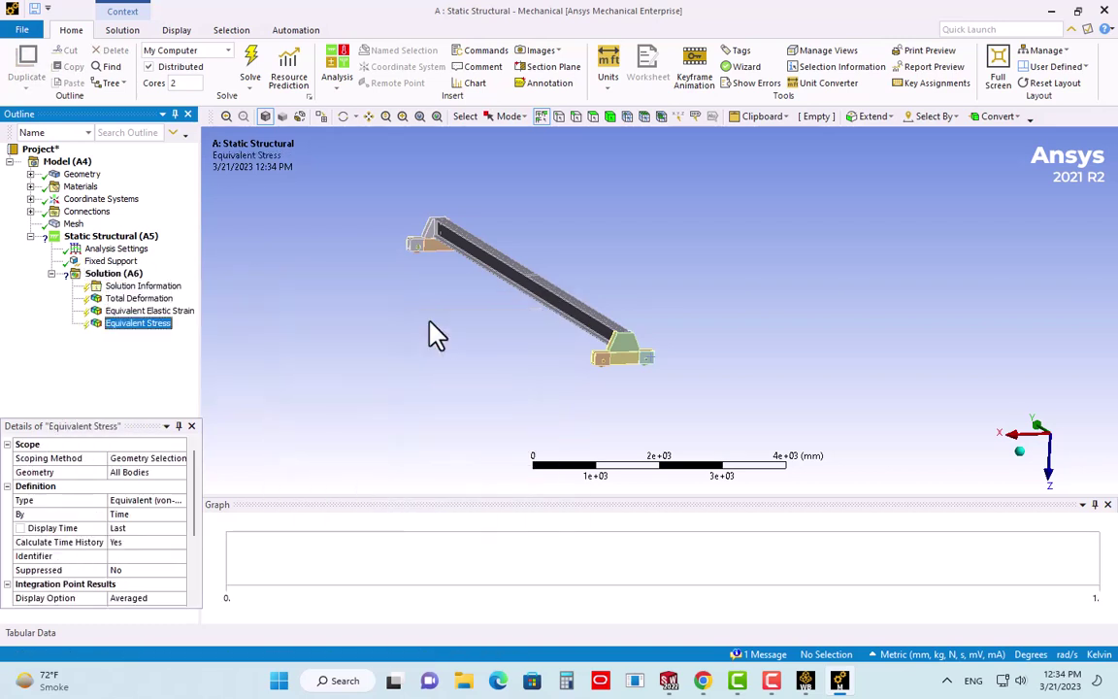
right_click(105, 282)
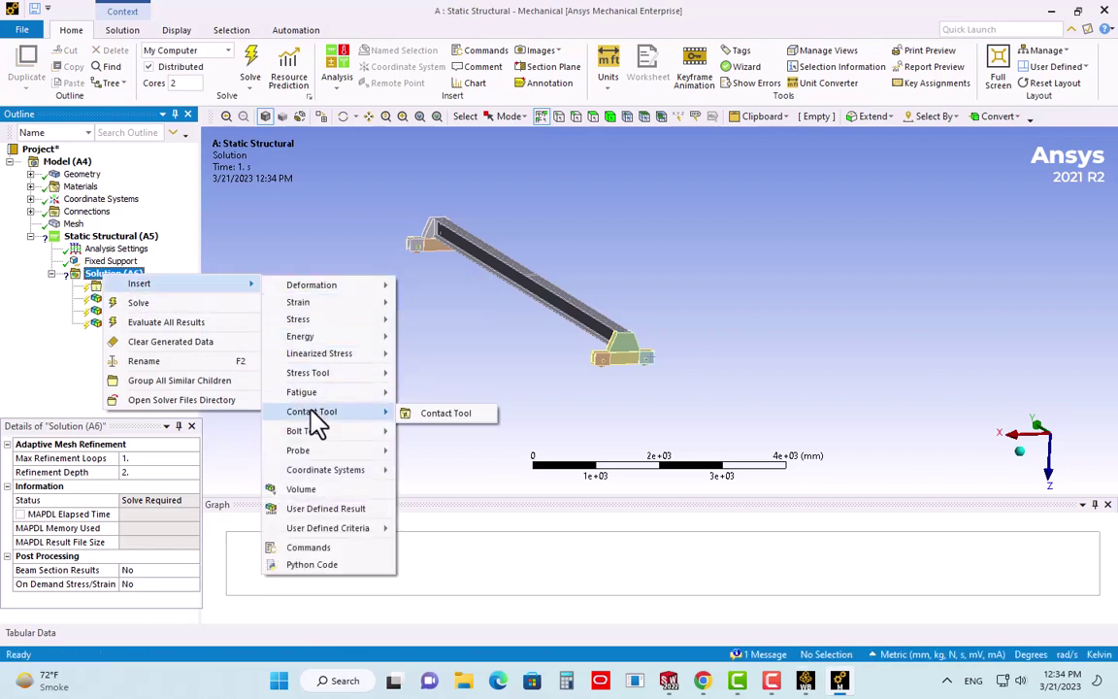
mouse_move(307, 373)
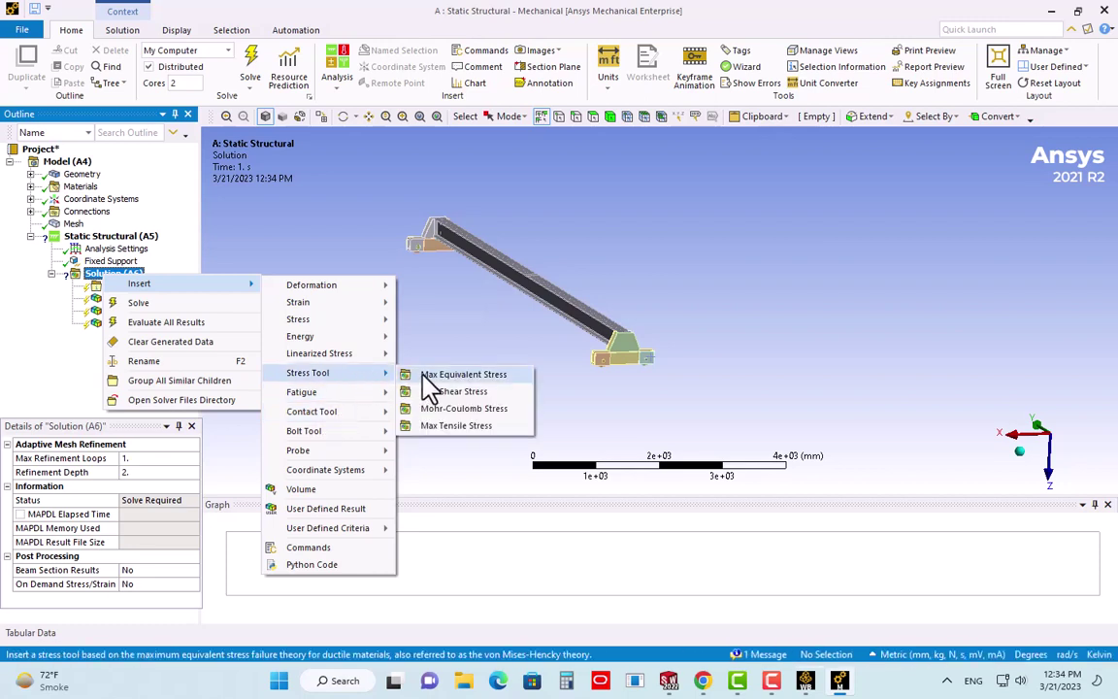
click(432, 375)
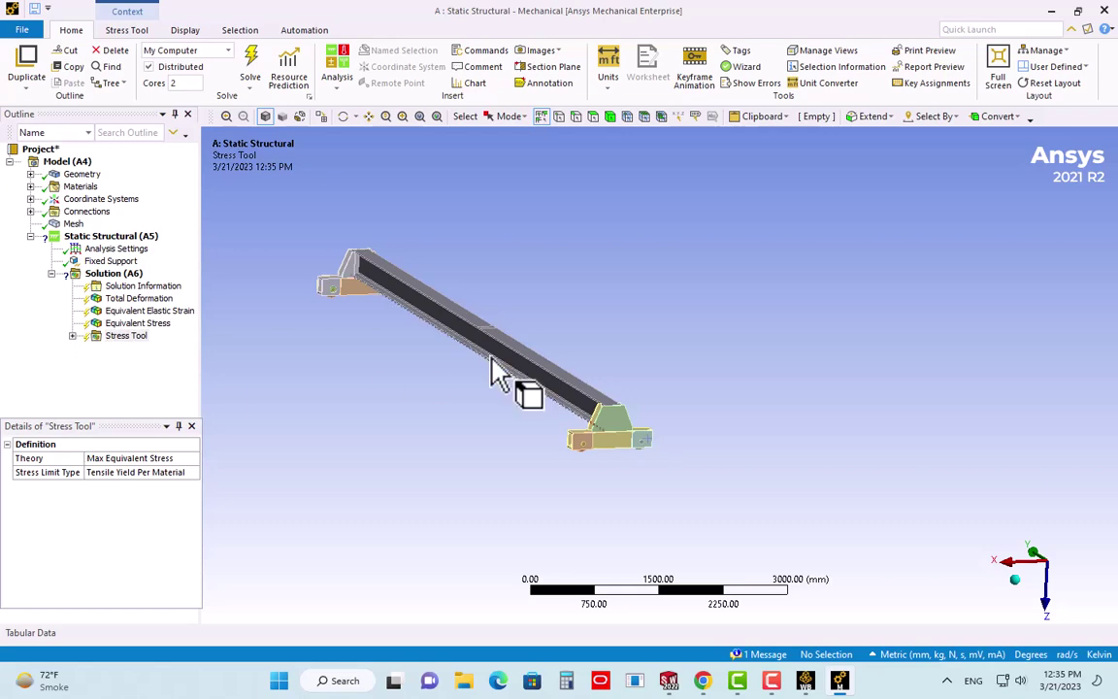
scroll(495, 321, up, 2)
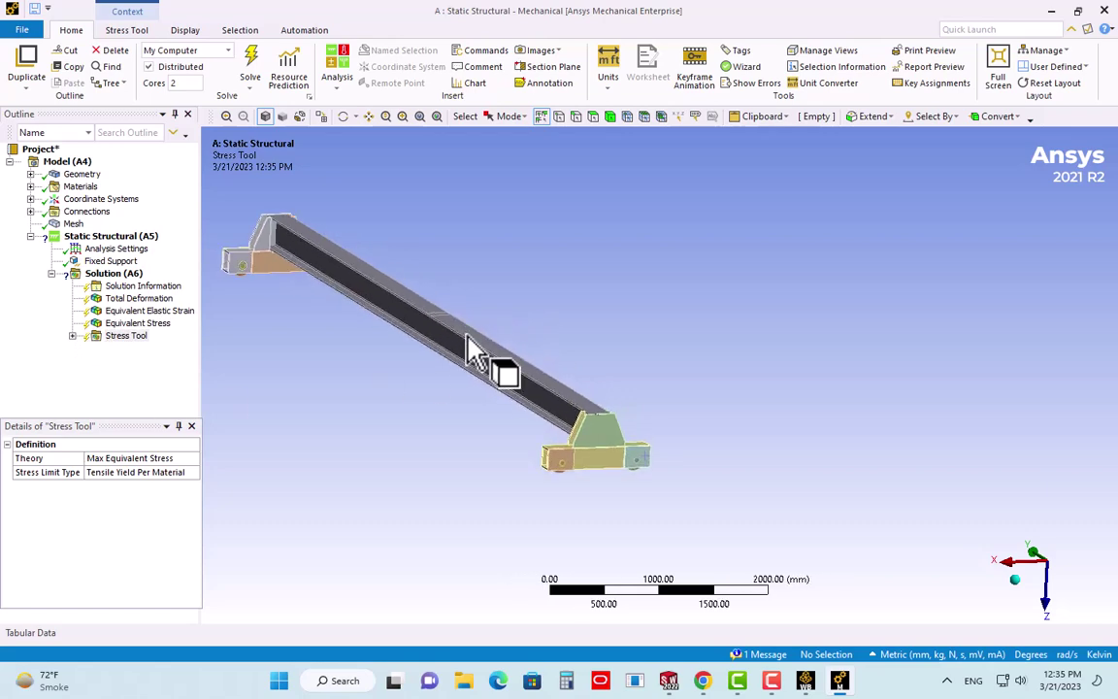
Insert a Force load under Static Structural
click(100, 237)
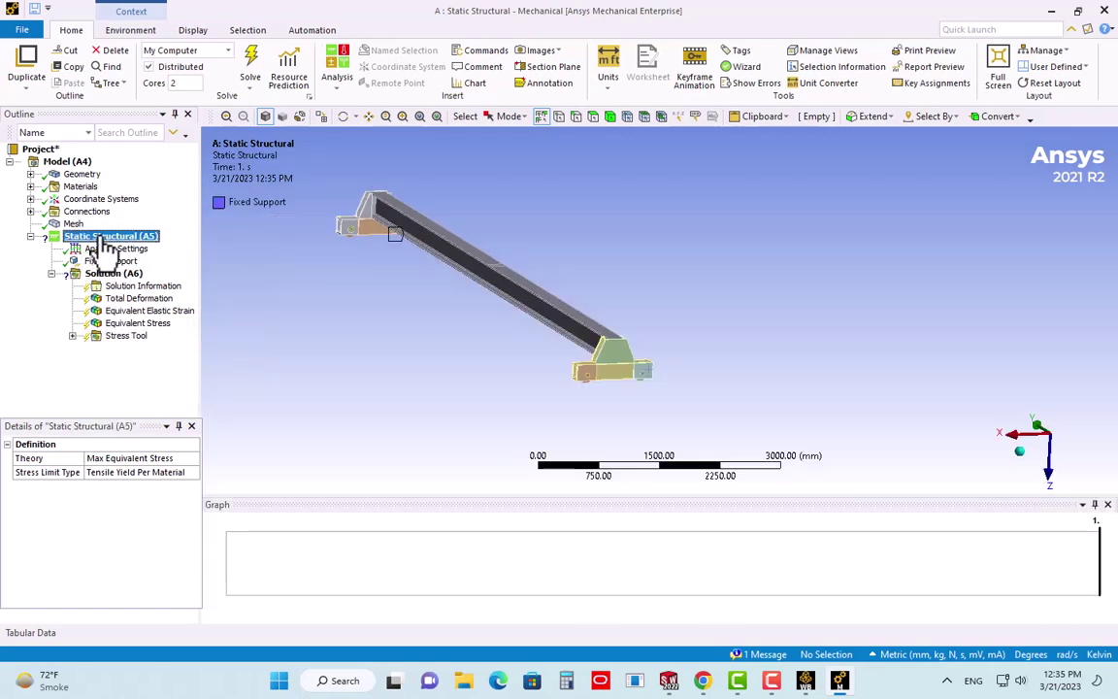
right_click(103, 238)
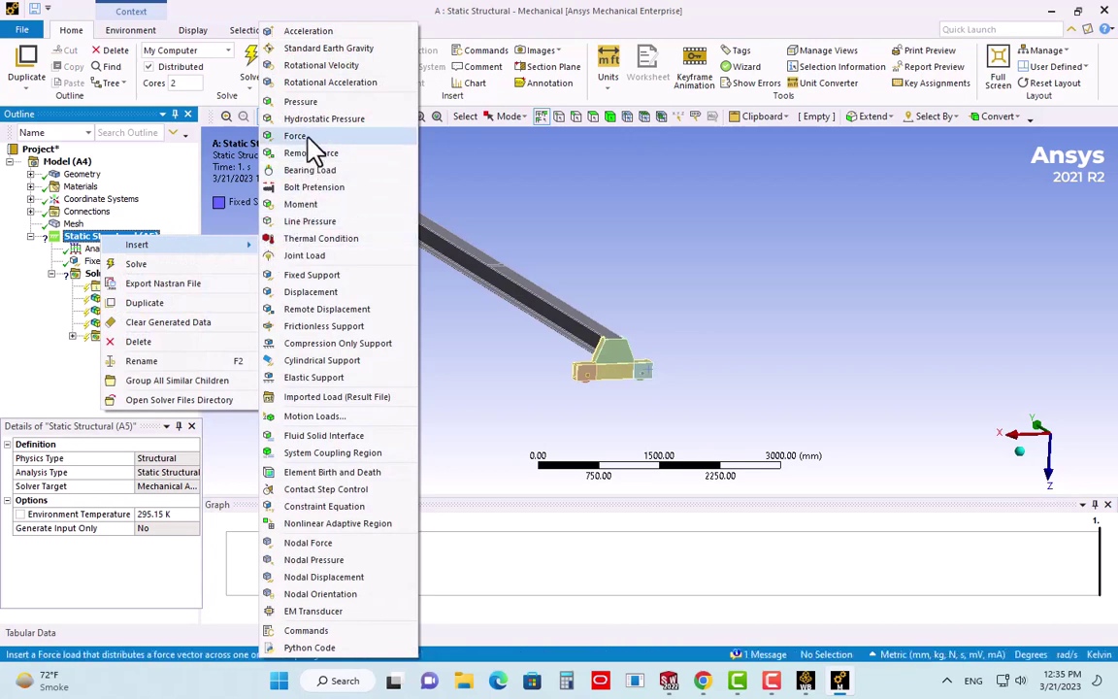
click(299, 136)
click(112, 237)
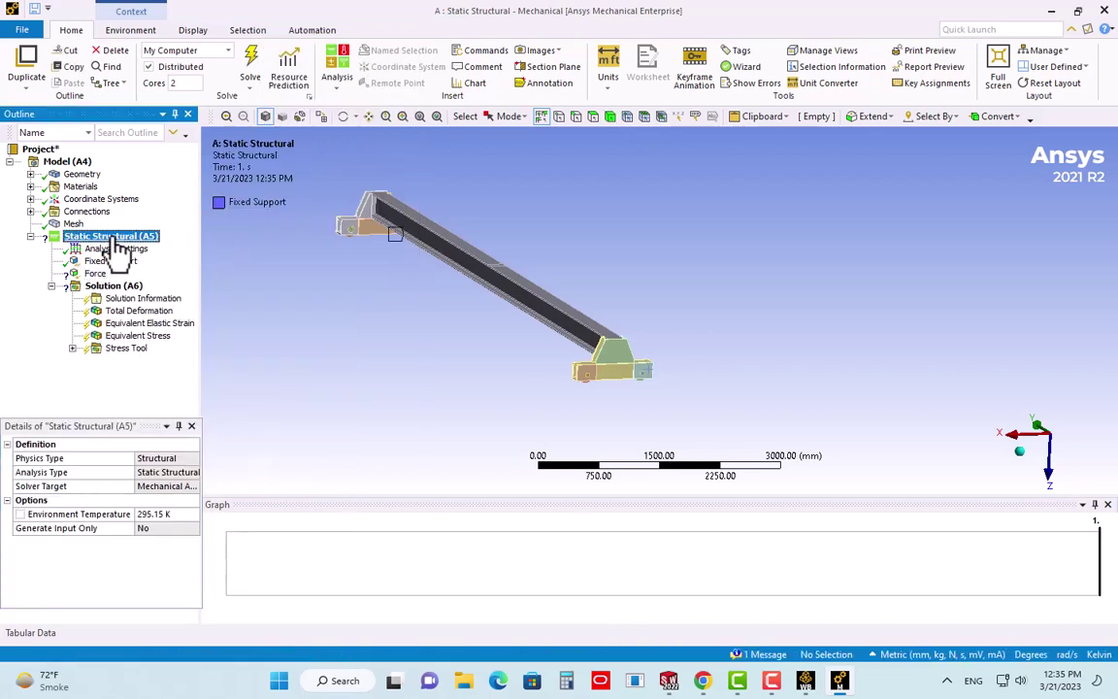
right_click(111, 236)
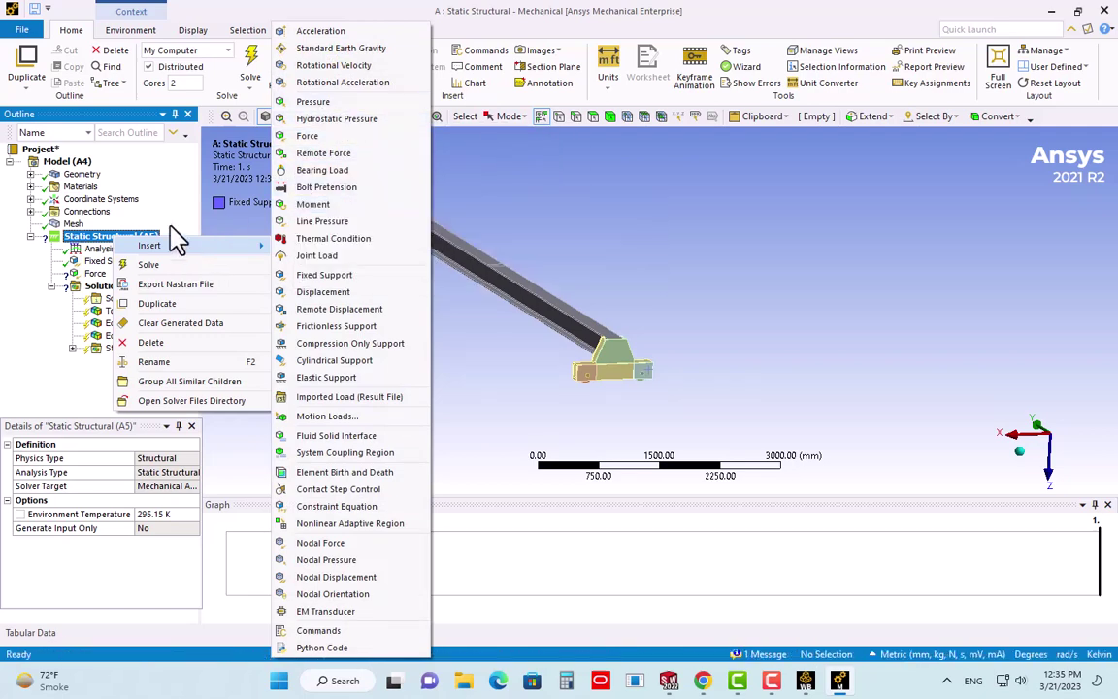
click(104, 253)
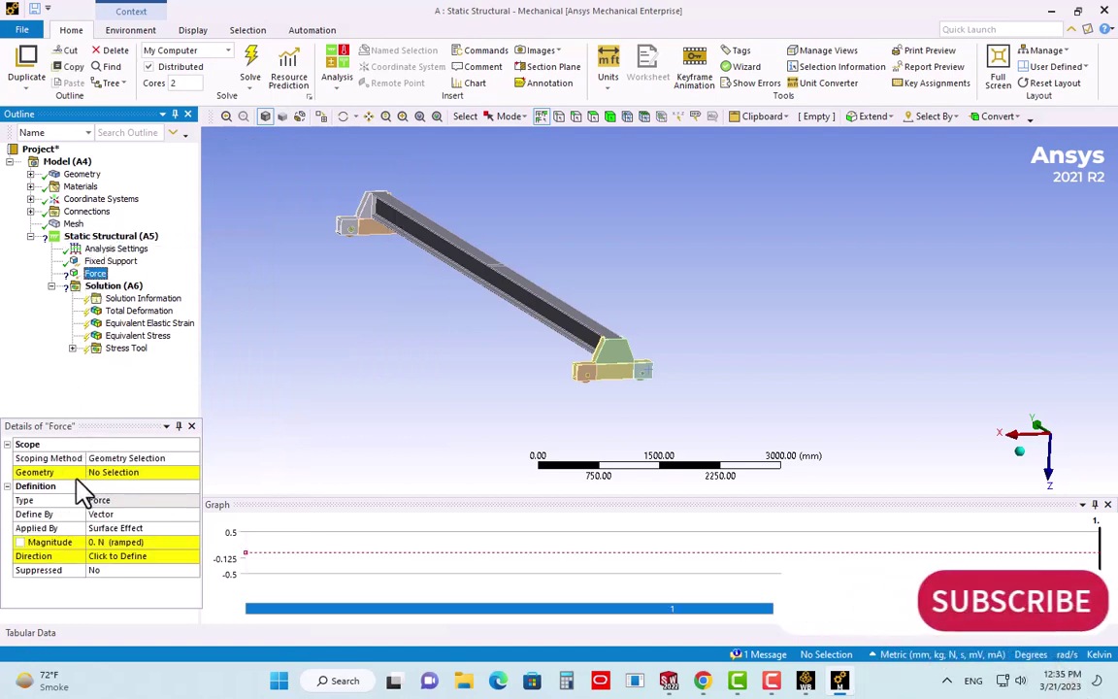
Scope the force to one face at the middle of the beam
click(131, 472)
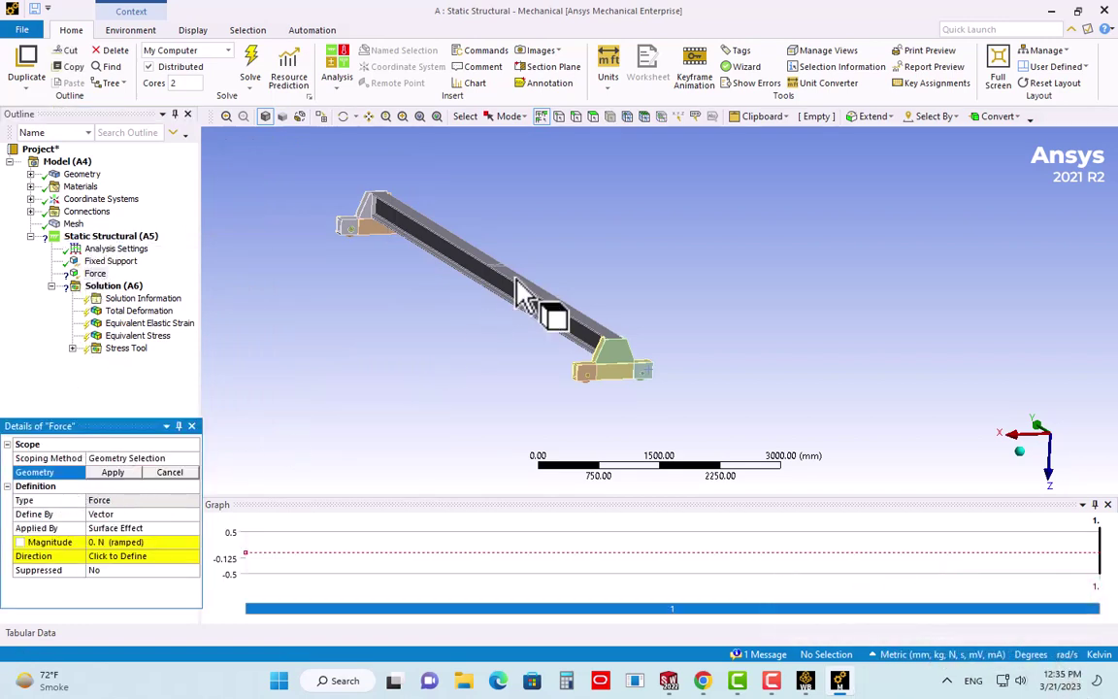
scroll(523, 252, up, 2)
middle_drag(439, 254, 402, 219)
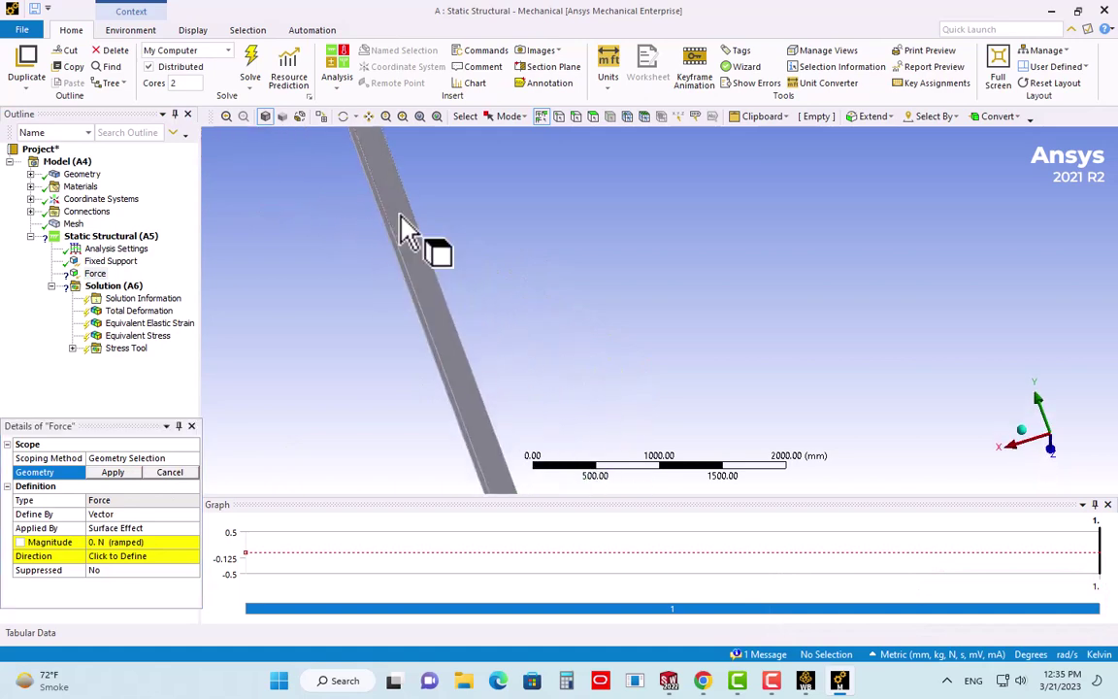
scroll(401, 228, up, 2)
click(301, 195)
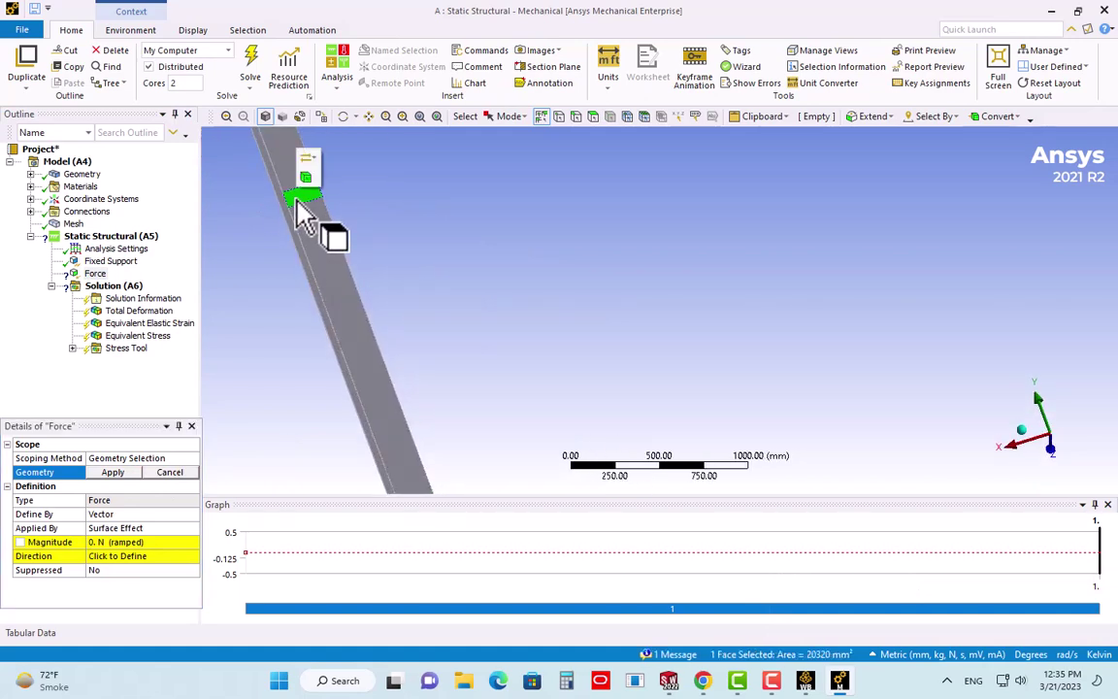
click(127, 471)
mouse_move(544, 320)
middle_down()
mouse_move(582, 341)
mouse_move(617, 304)
middle_up()
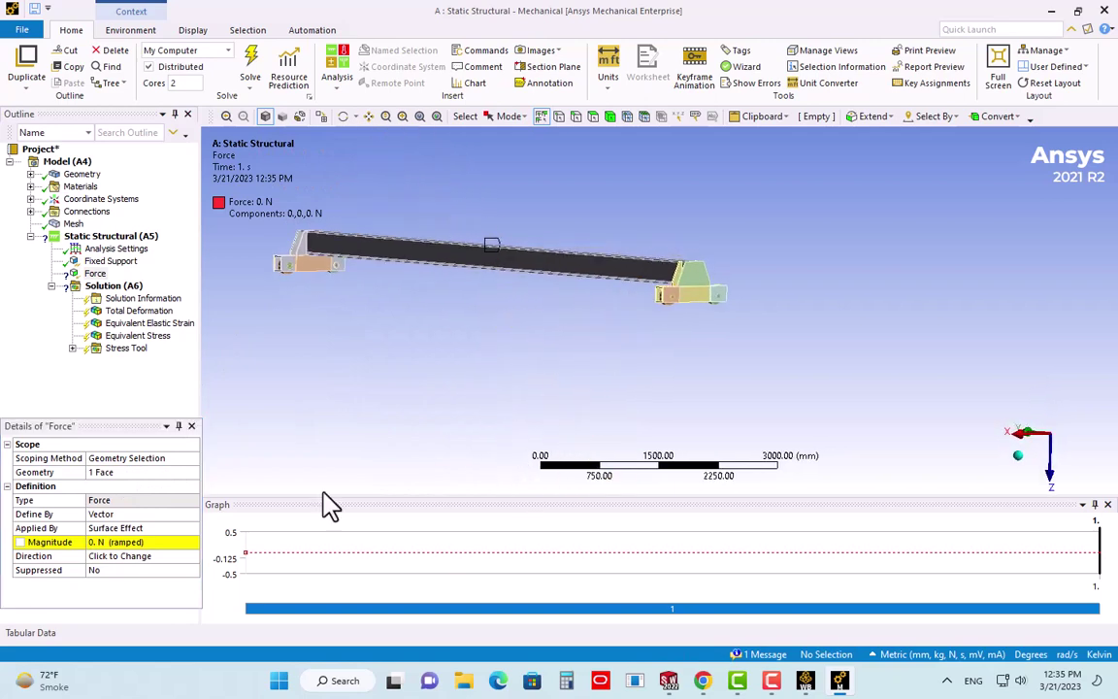
Reverse the force direction and set its magnitude to 10000 N
click(112, 560)
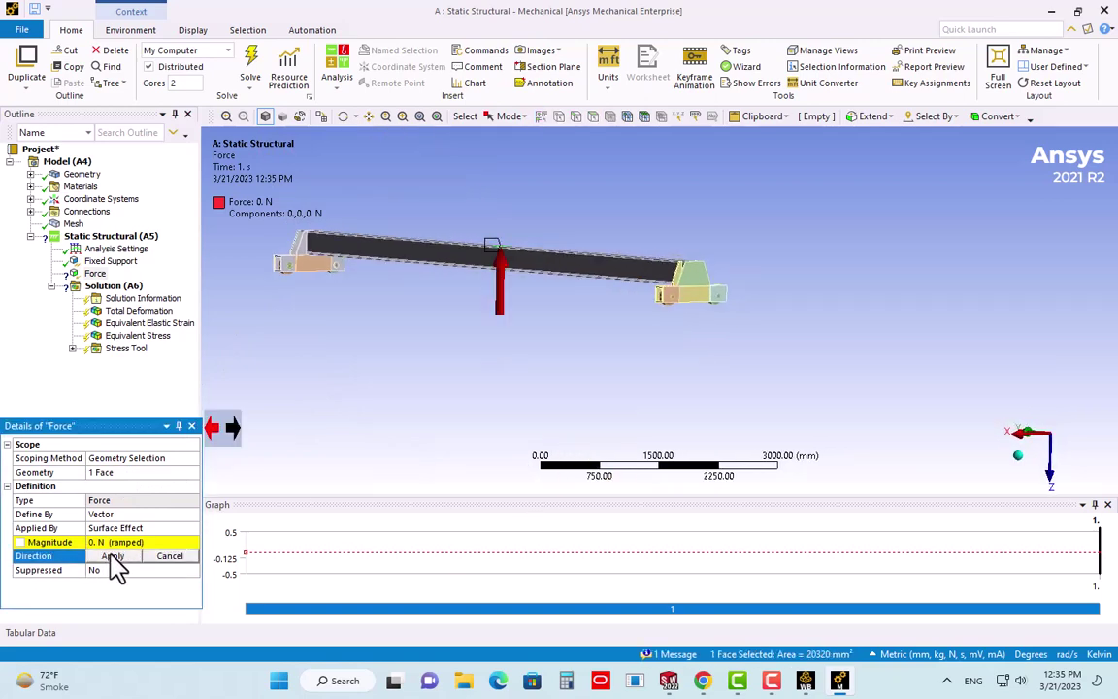
click(231, 428)
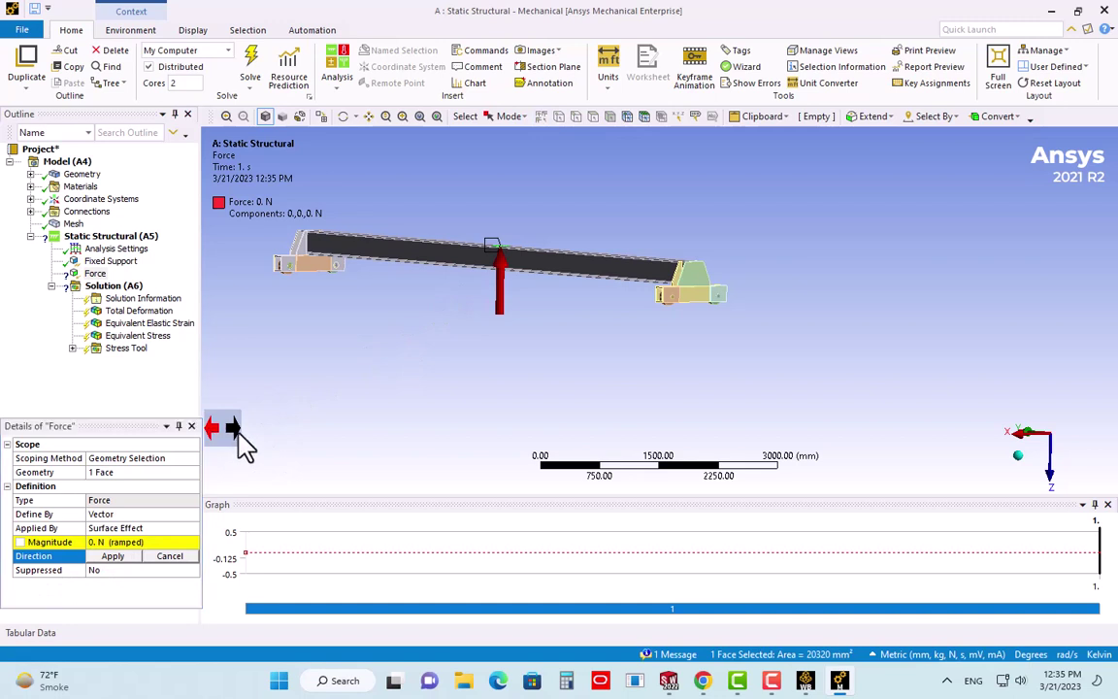
click(113, 557)
click(128, 542)
text(10000)
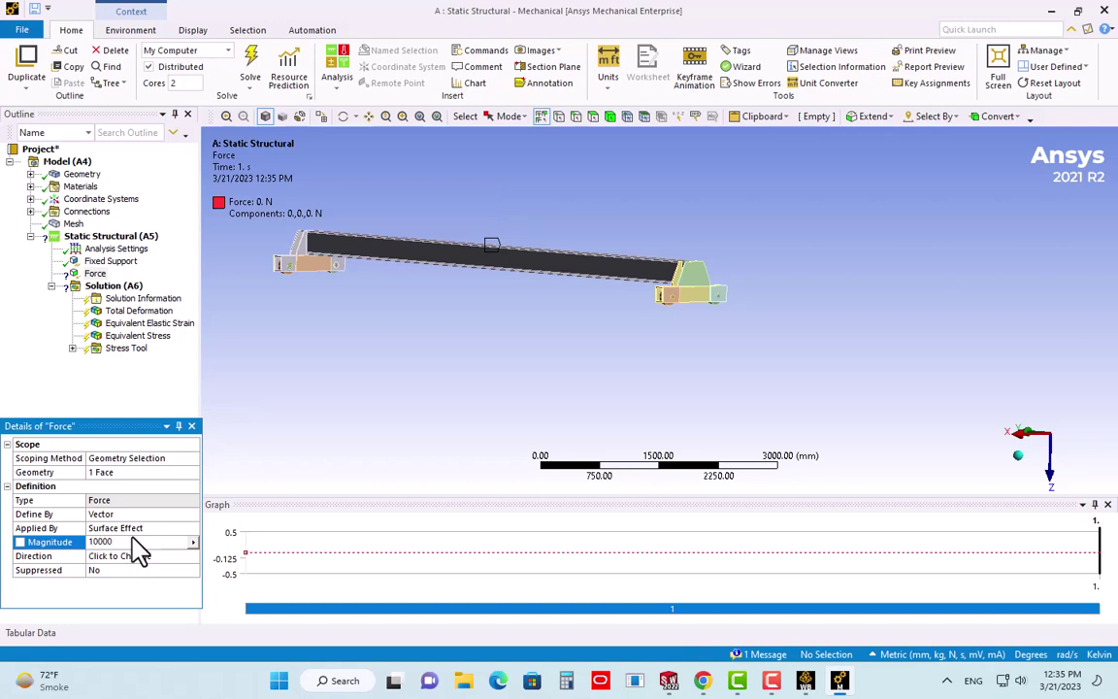
click(152, 515)
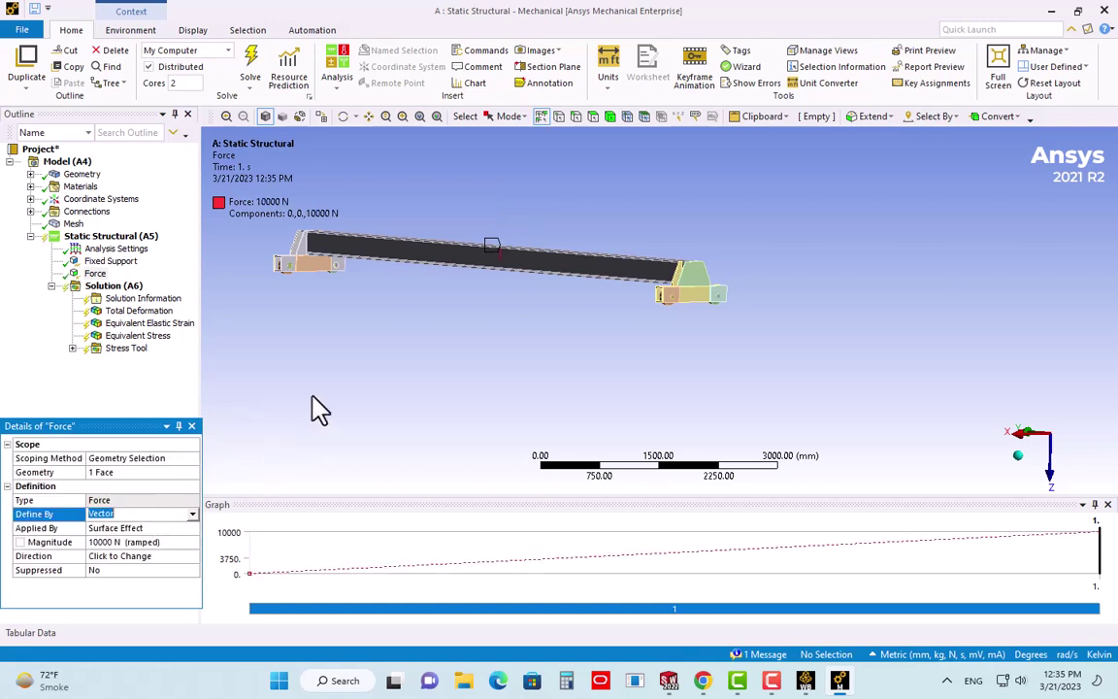
middle_drag(567, 341, 549, 339)
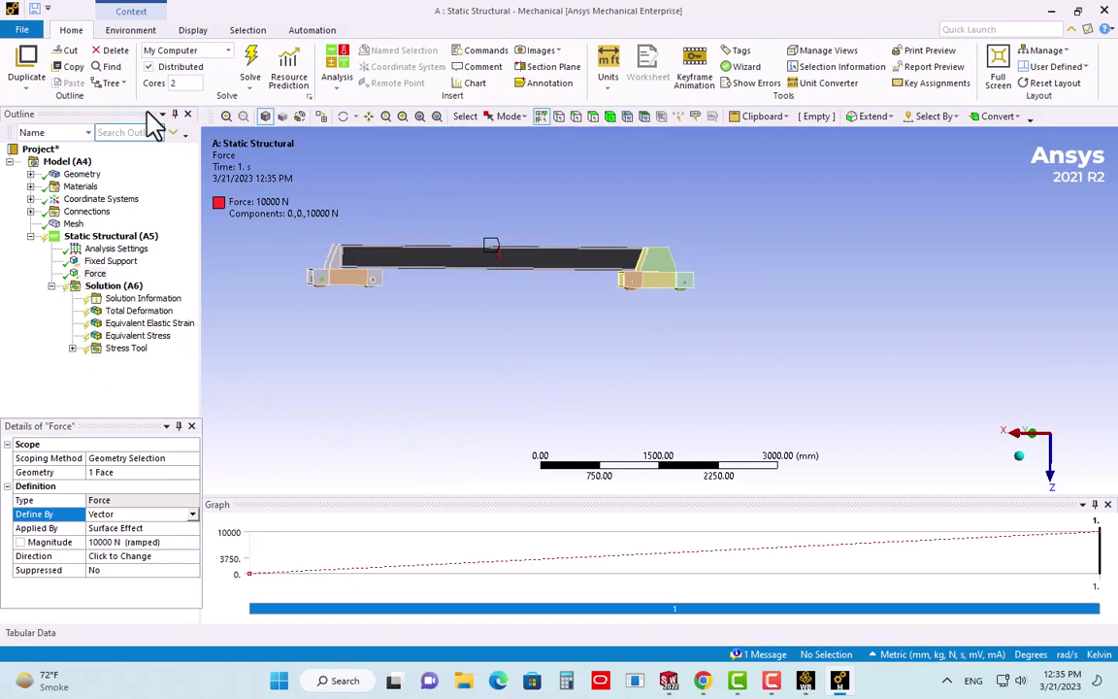
Solve Solution (A6) and reorient the beam into an oblique view while it finishes
click(108, 287)
right_click(109, 286)
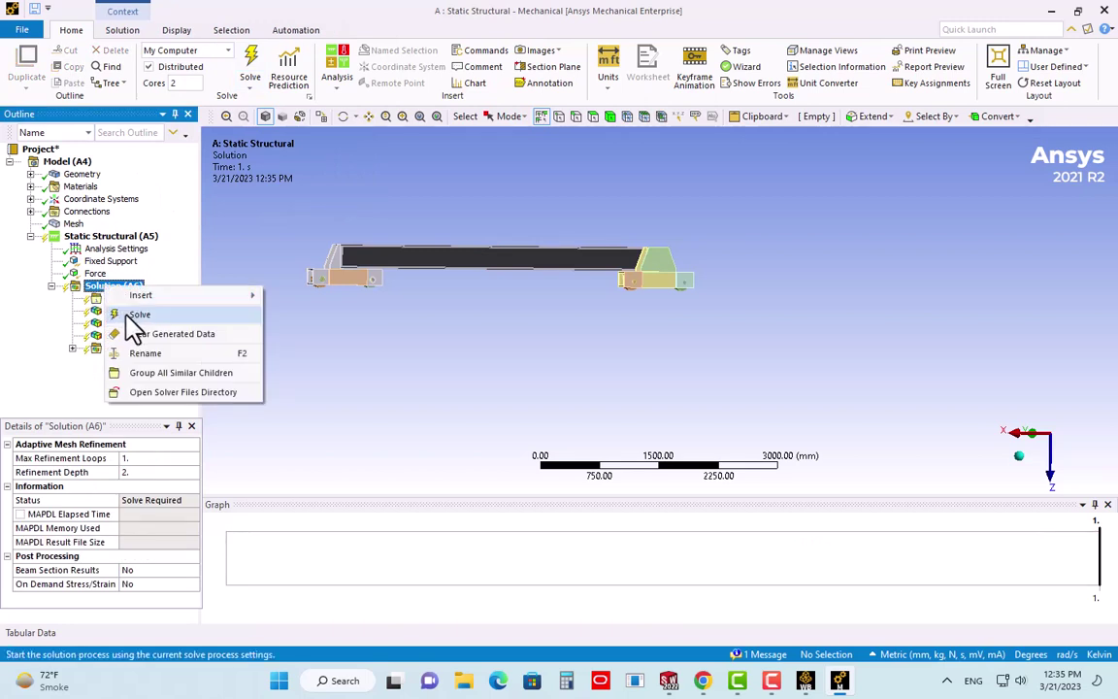
click(142, 309)
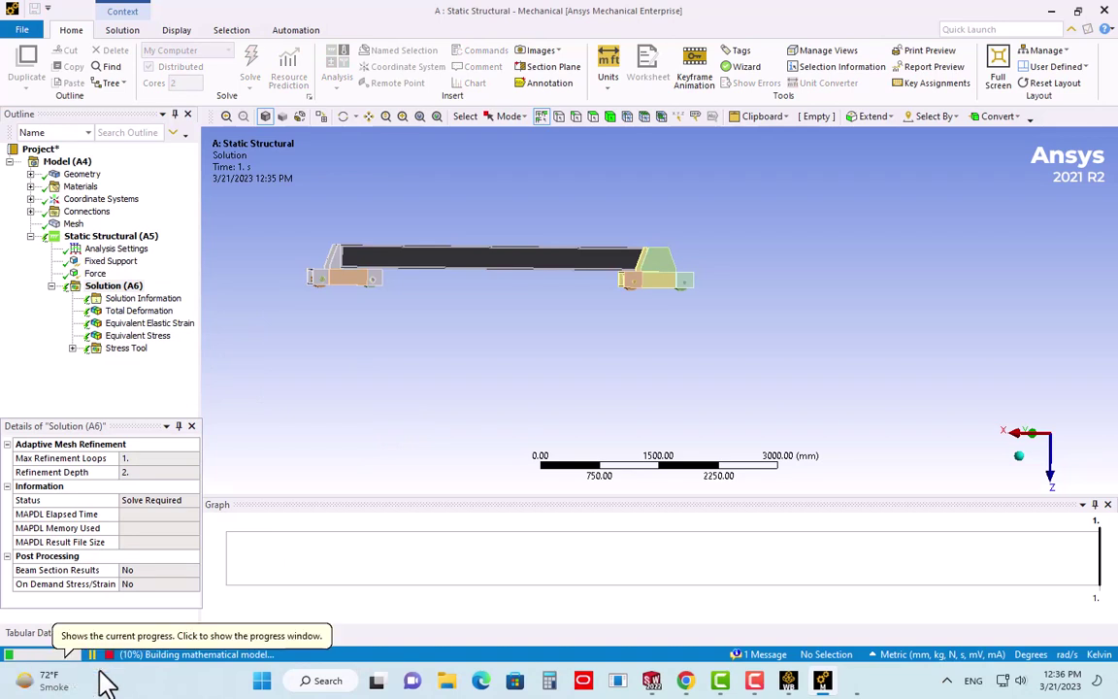
middle_drag(519, 354, 515, 356)
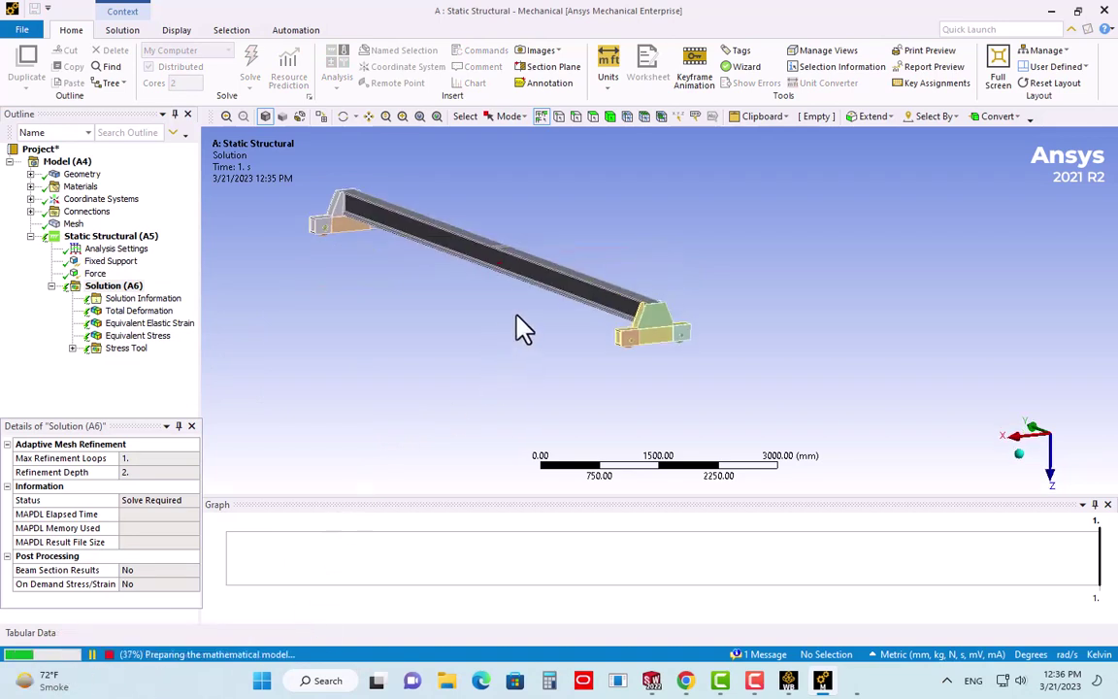
right_click(532, 320)
click(469, 346)
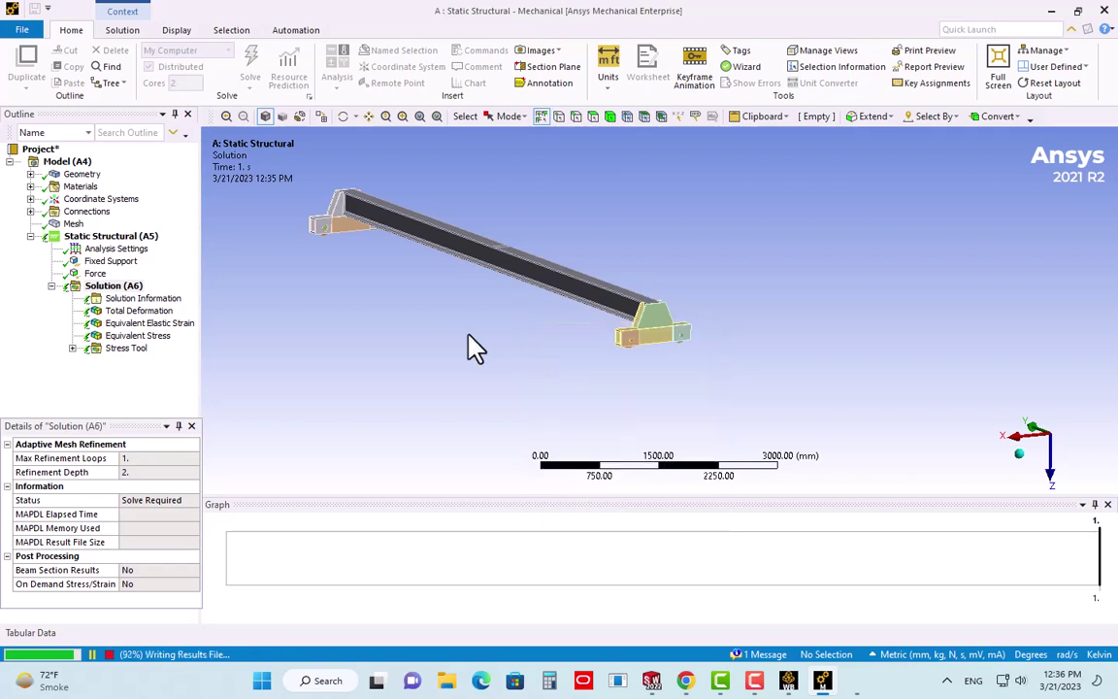
ctrl+middle_drag(454, 242, 589, 283)
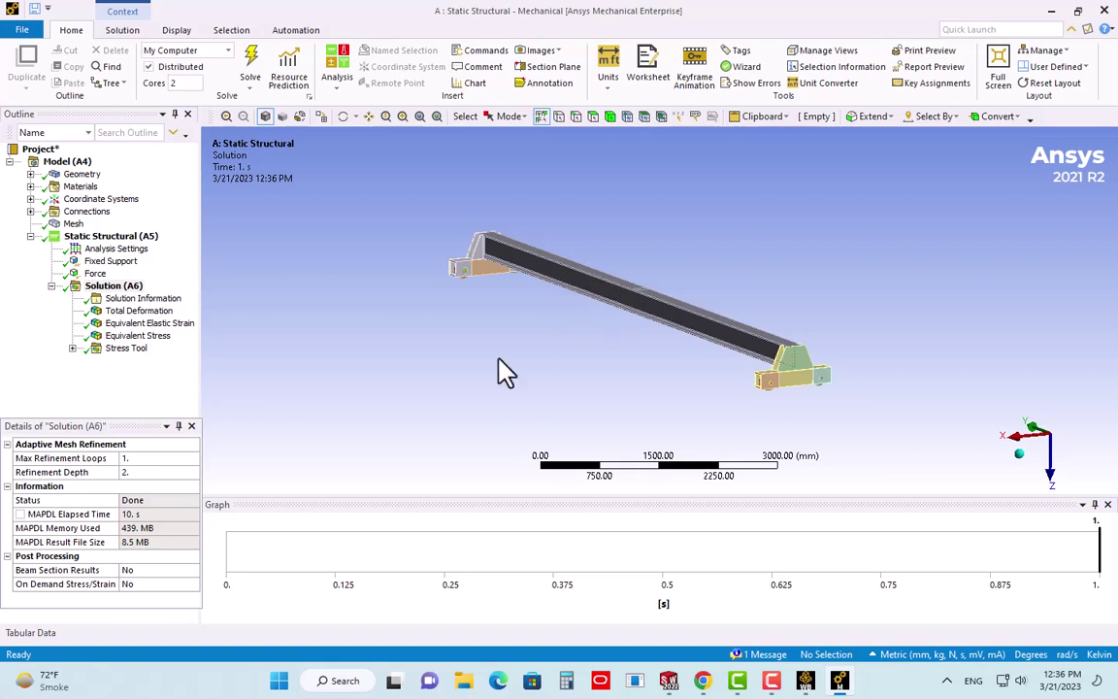
Animate and orbit the 1.3254 mm total deformation, then show equivalent elastic strain (max 0.00013418 mm/mm)
click(114, 312)
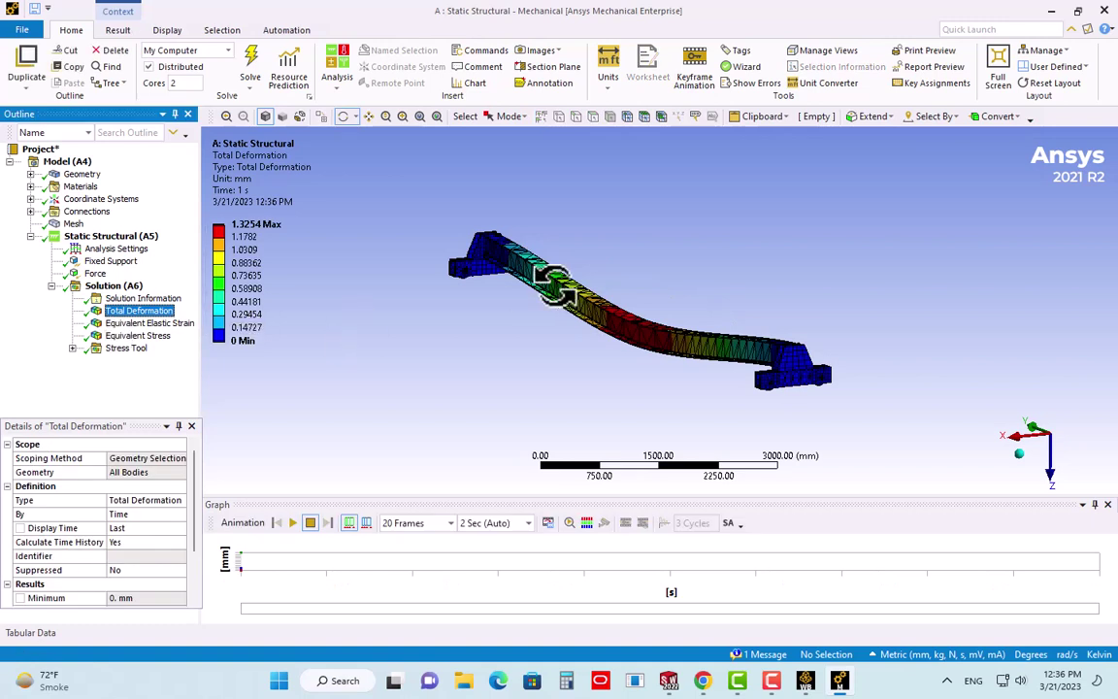
click(292, 523)
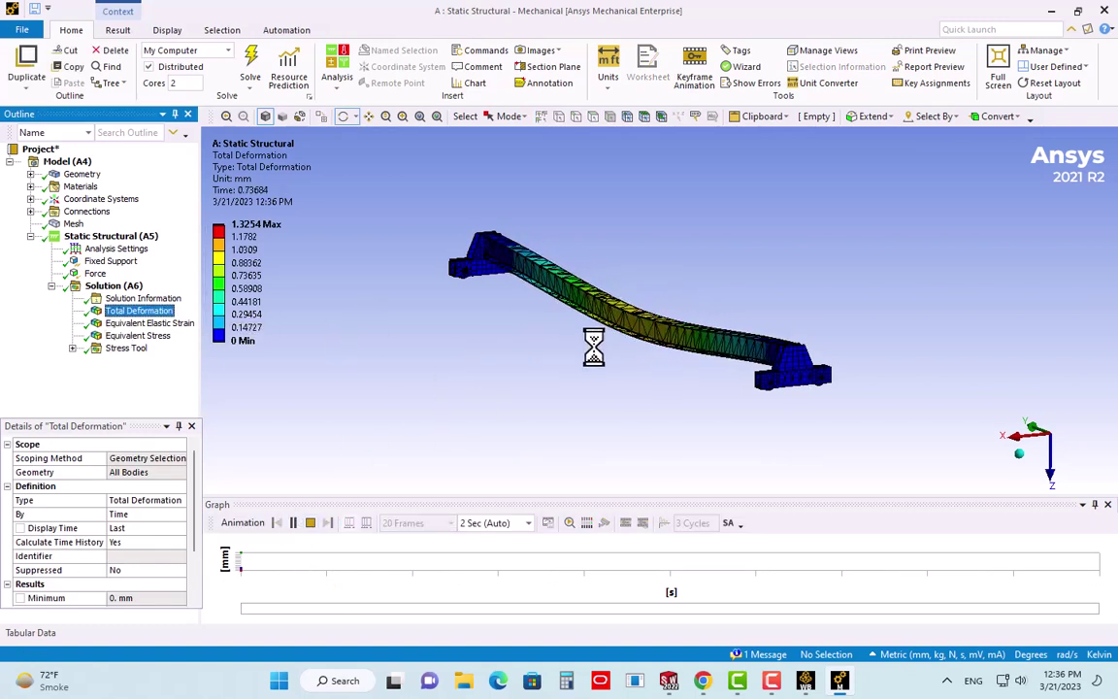
mouse_move(549, 331)
mouse_down()
mouse_move(512, 359)
mouse_move(507, 332)
mouse_move(539, 352)
mouse_move(462, 392)
mouse_up()
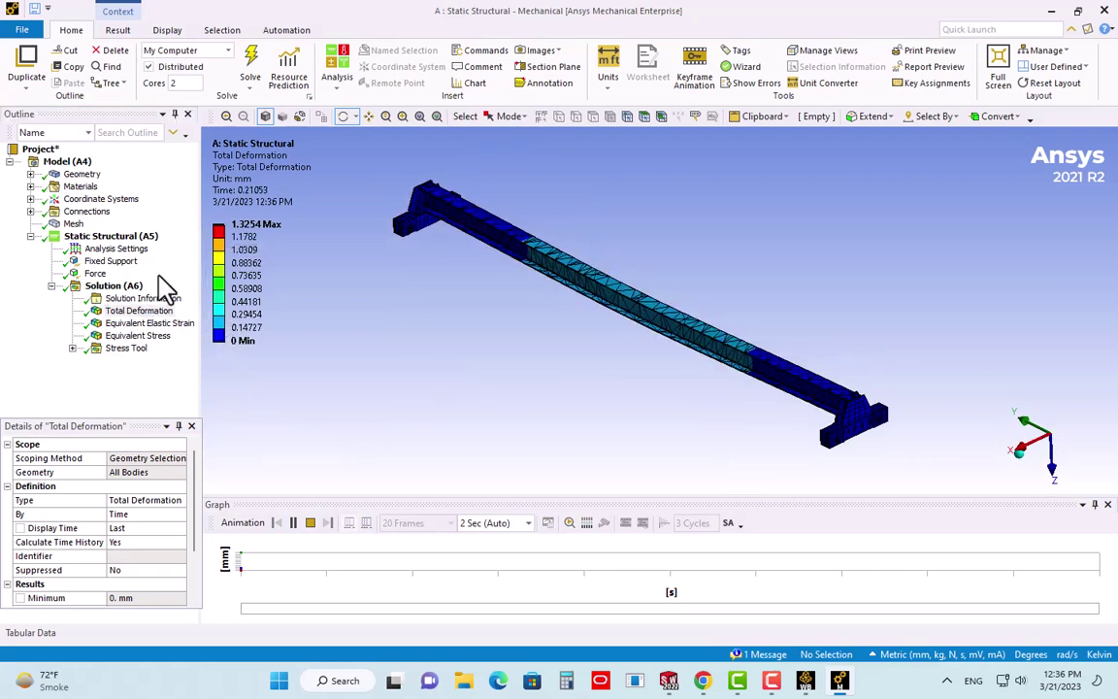
click(131, 310)
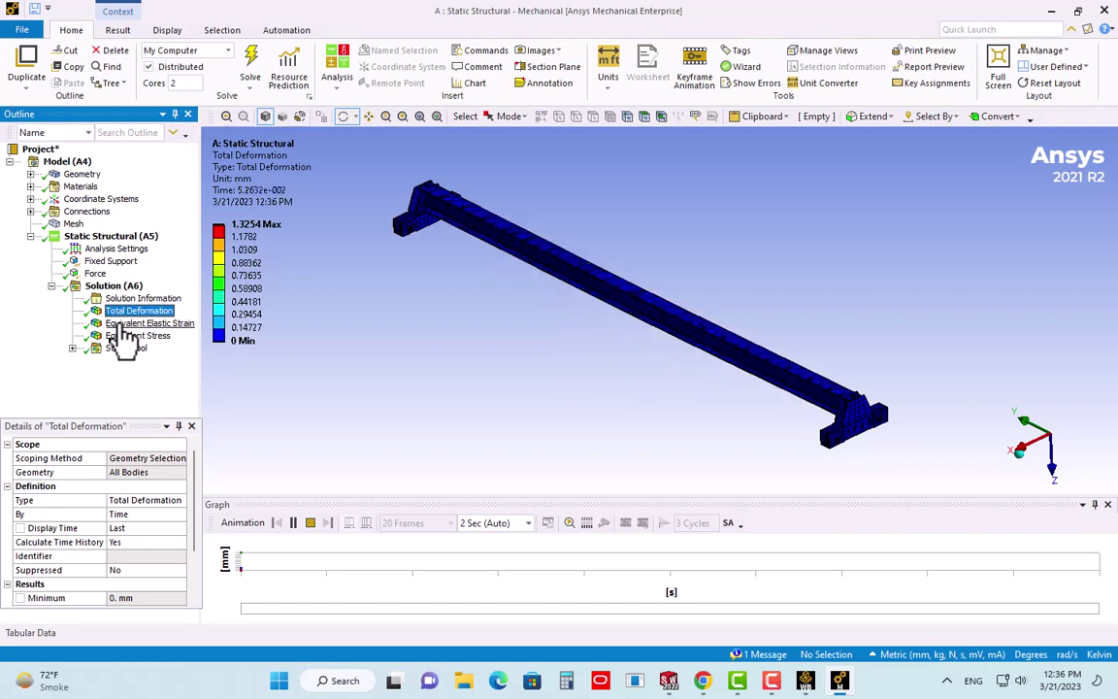
click(131, 324)
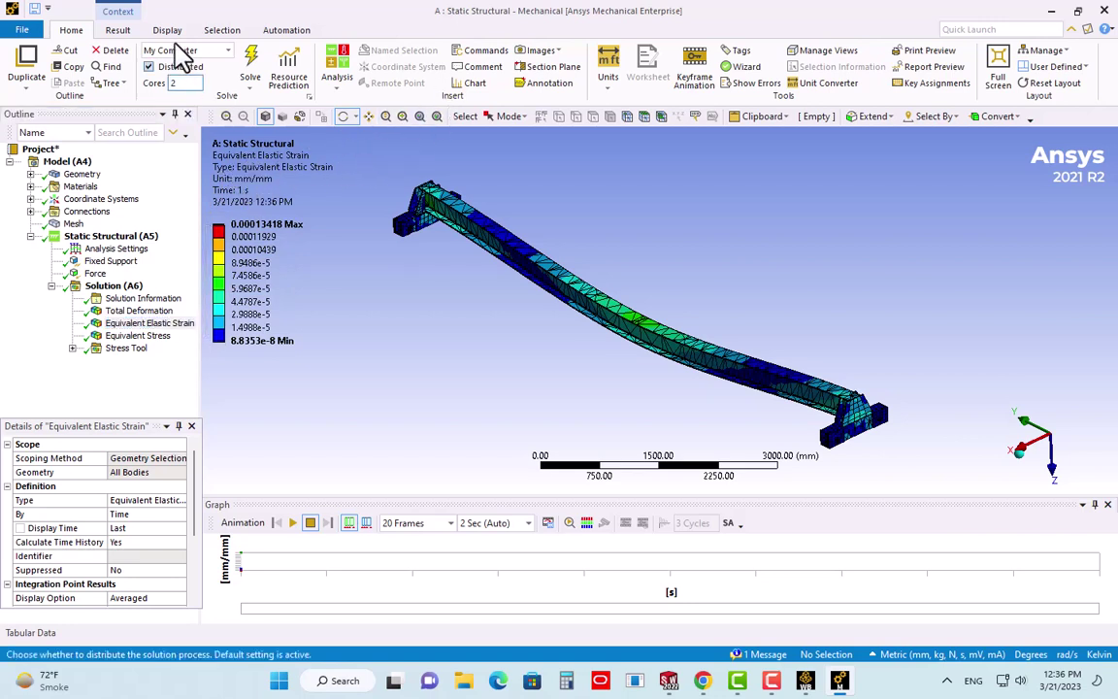
Browse the Automation and Selection toolbar tools, including the select-by-size and select-by-location options
click(276, 32)
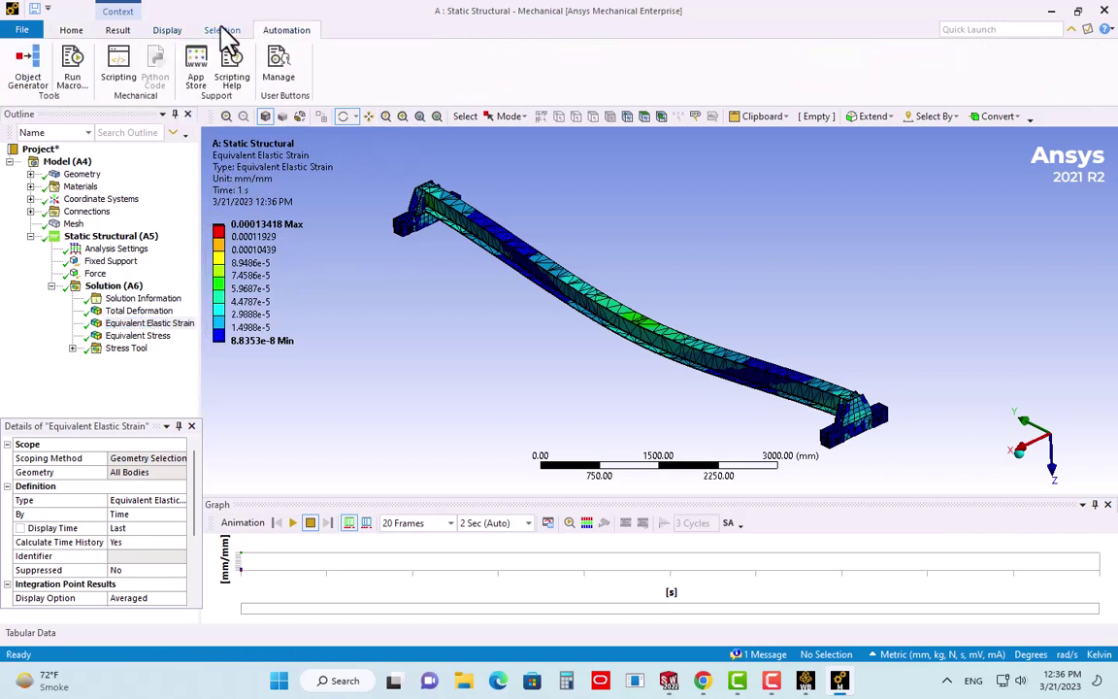
click(223, 31)
click(501, 79)
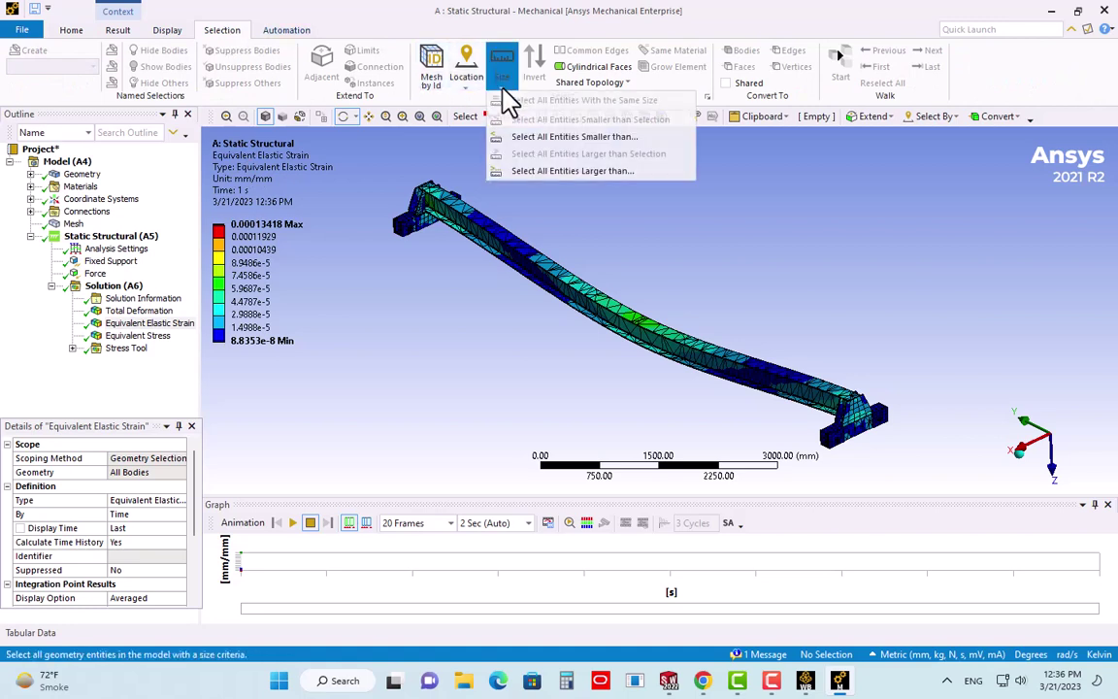
click(464, 70)
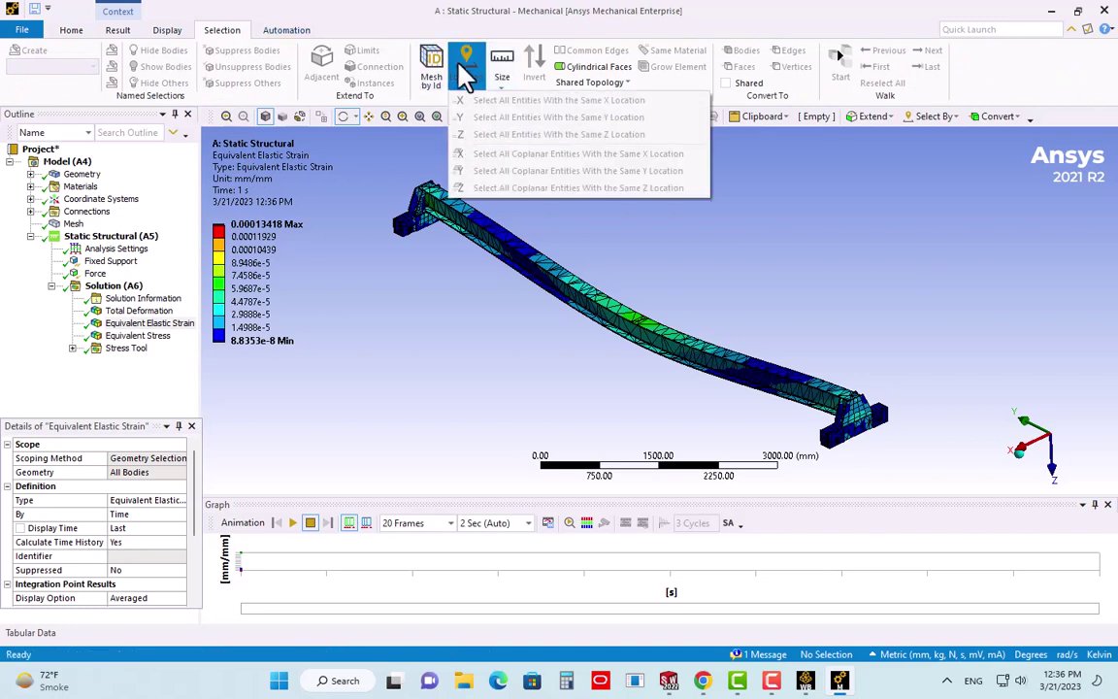
click(469, 75)
click(70, 31)
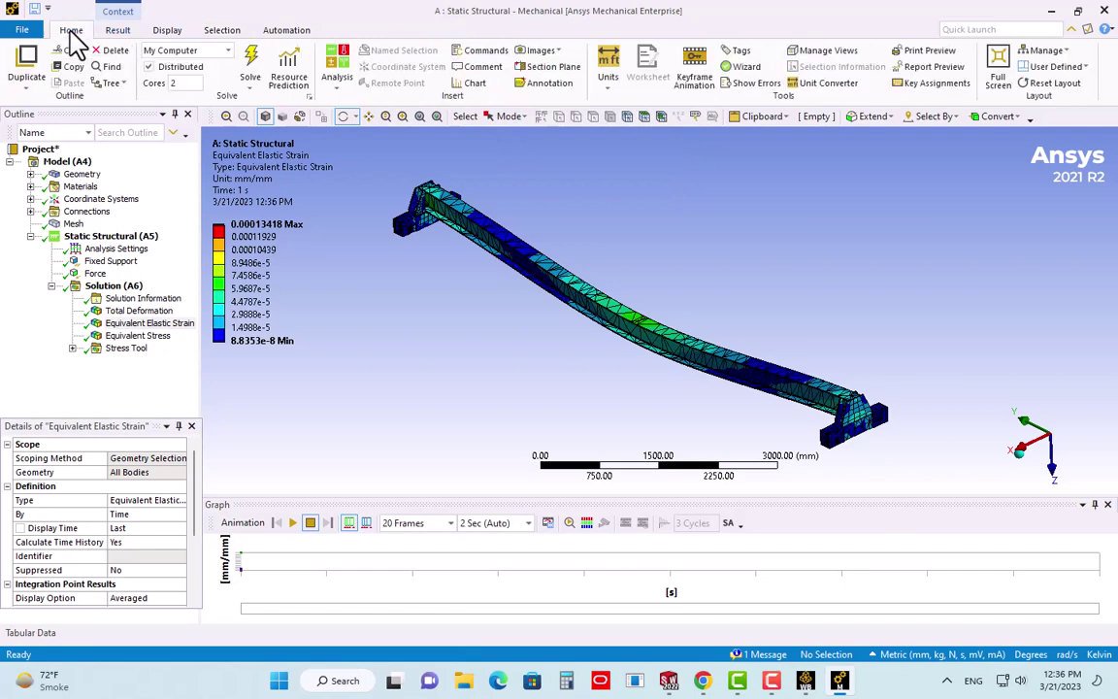
Switch units to Metric (m, kg, N, s, V, A), then to Metric (mm, dat, N, s, mV, mA)
click(607, 86)
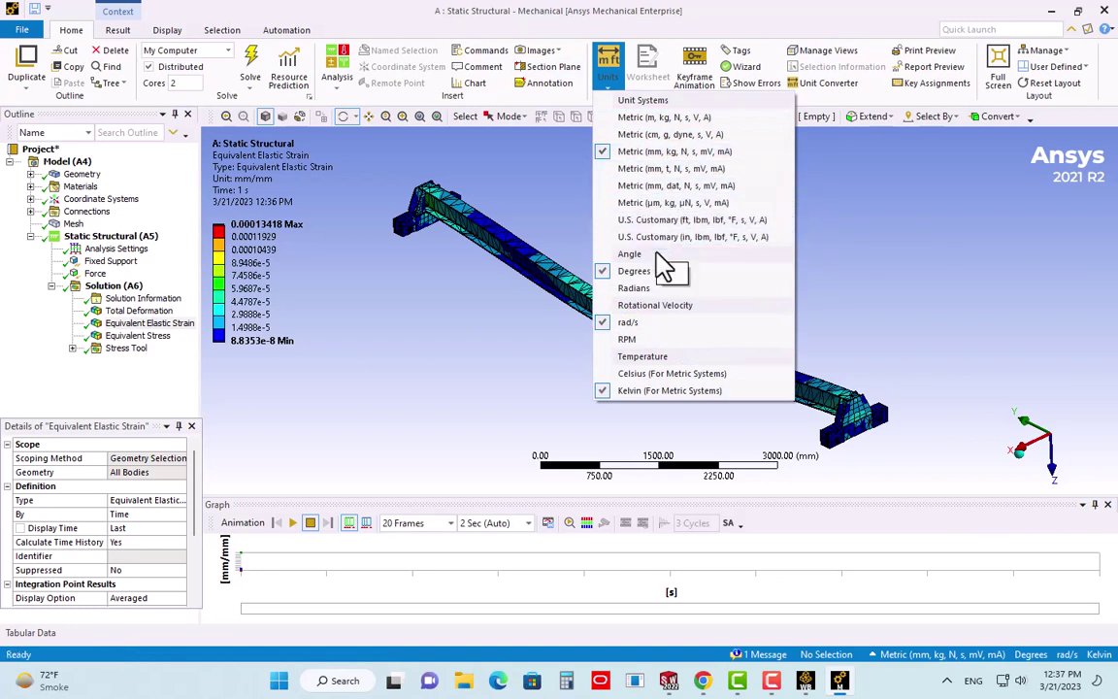
click(561, 187)
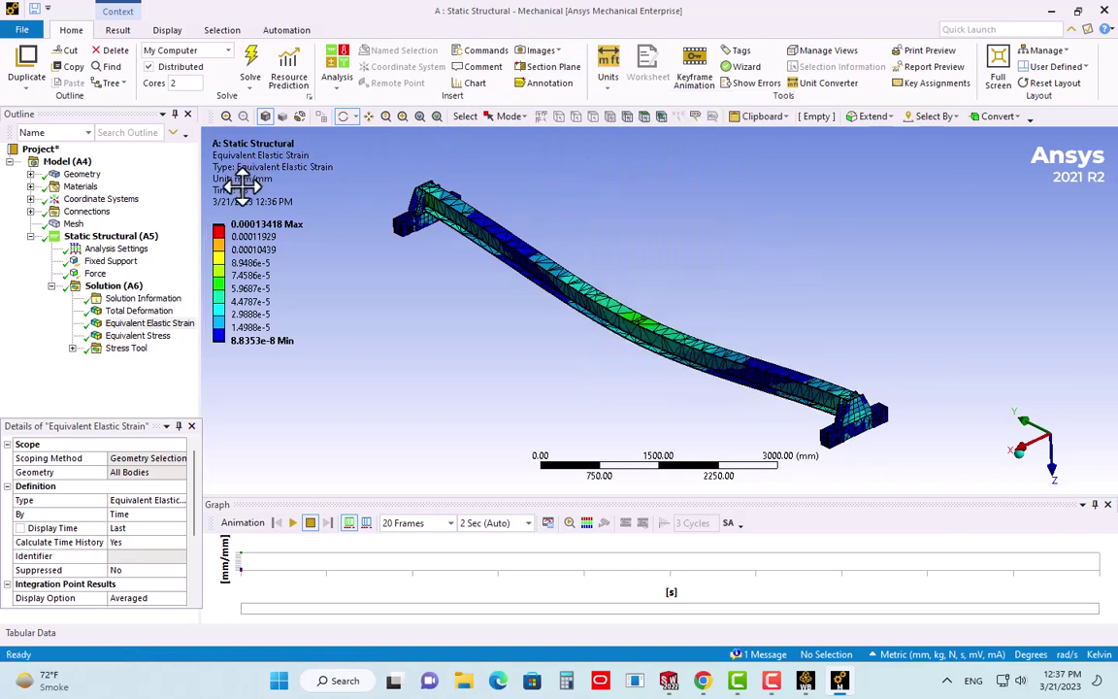
click(607, 75)
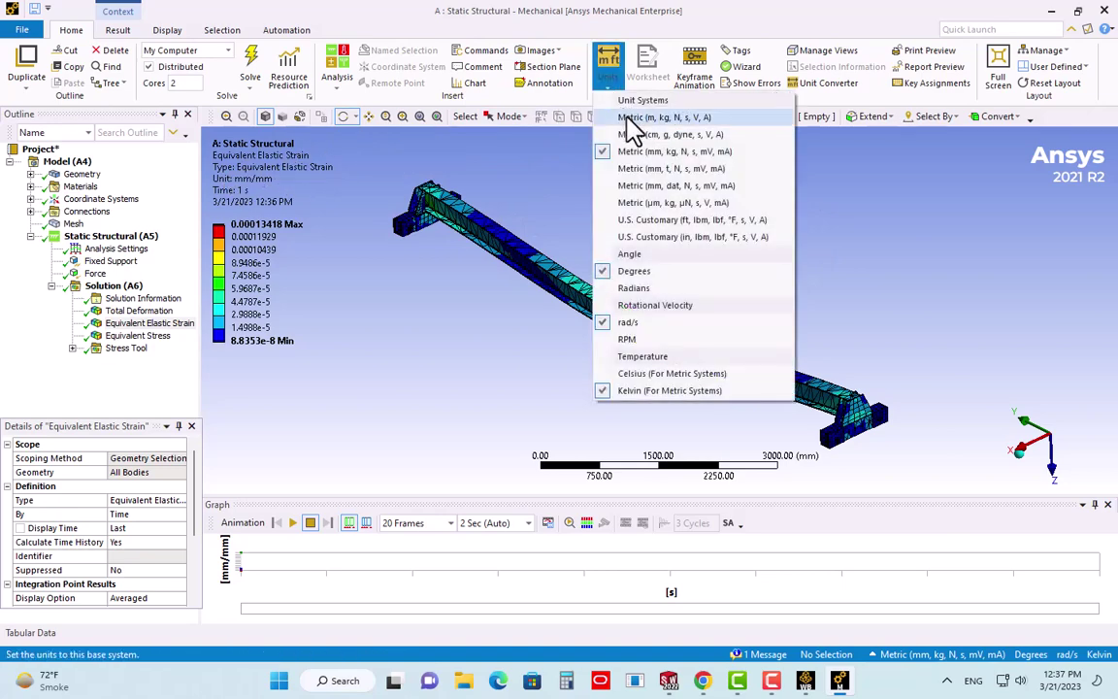
click(631, 123)
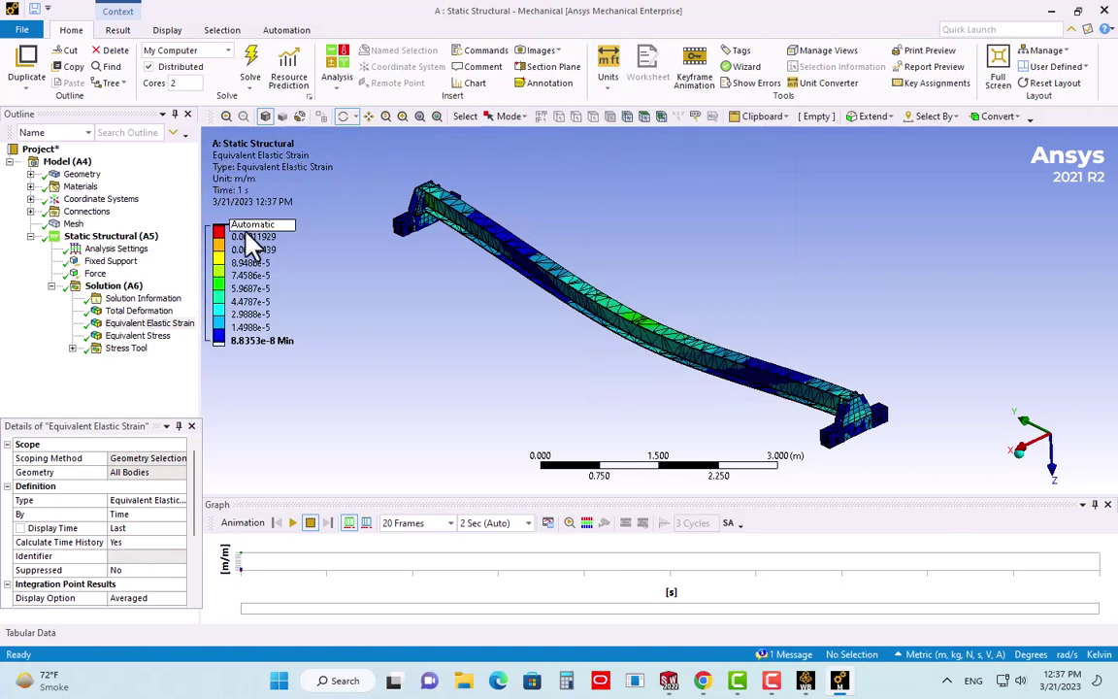
click(607, 72)
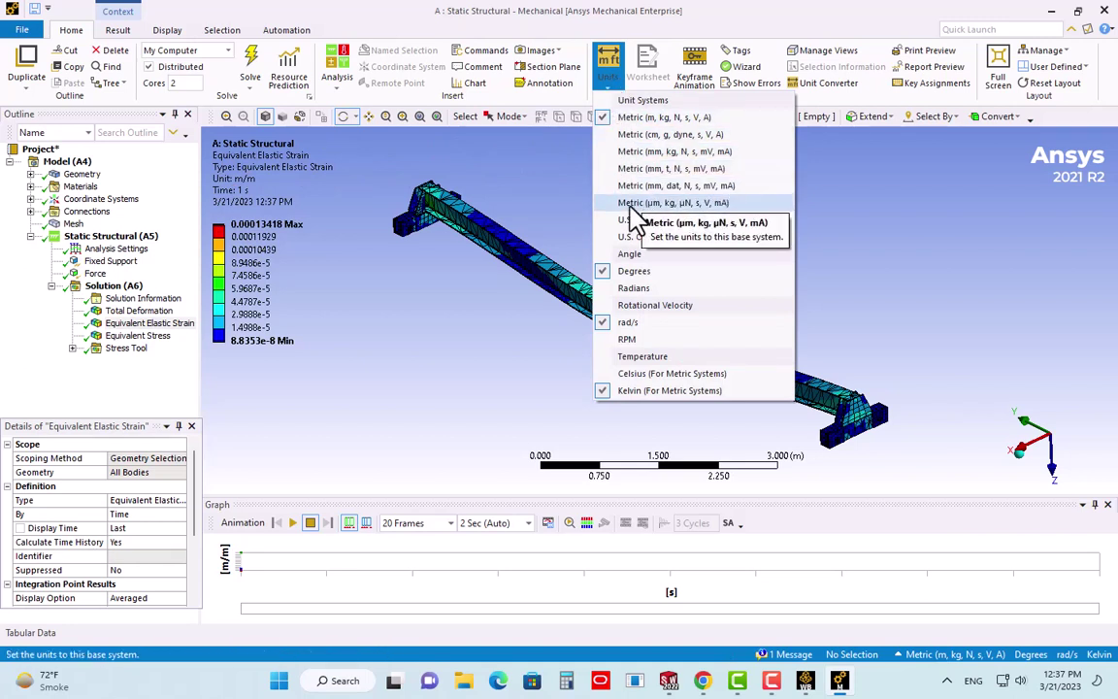
click(680, 186)
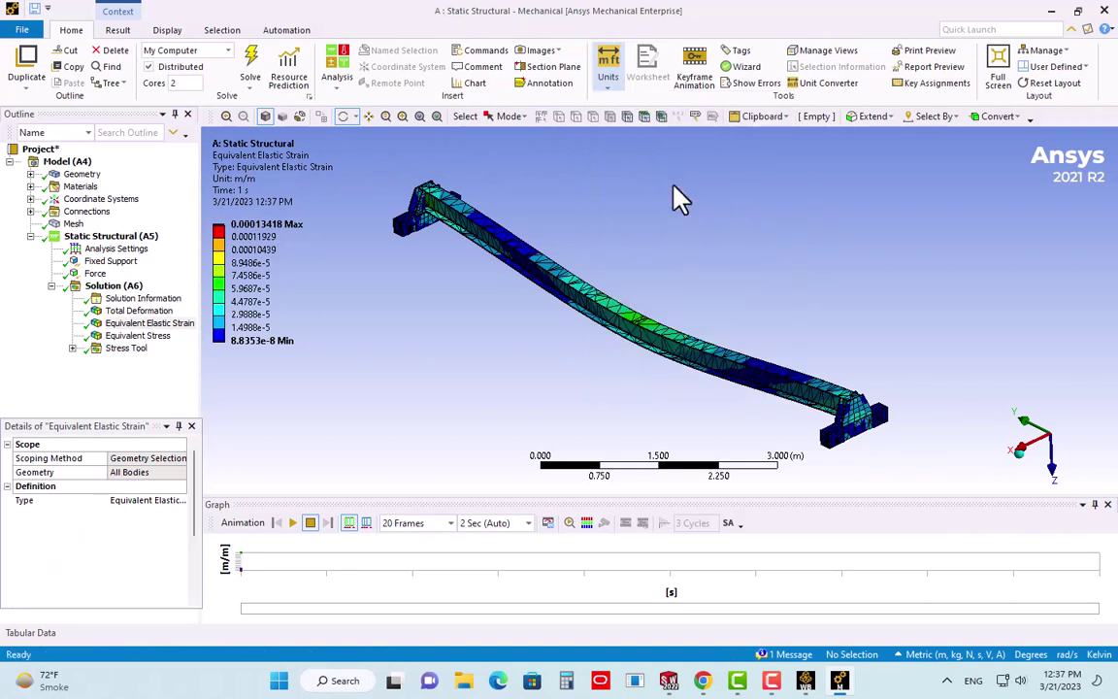
Animate the Total Deformation result, then the Equivalent Elastic Strain result
click(114, 312)
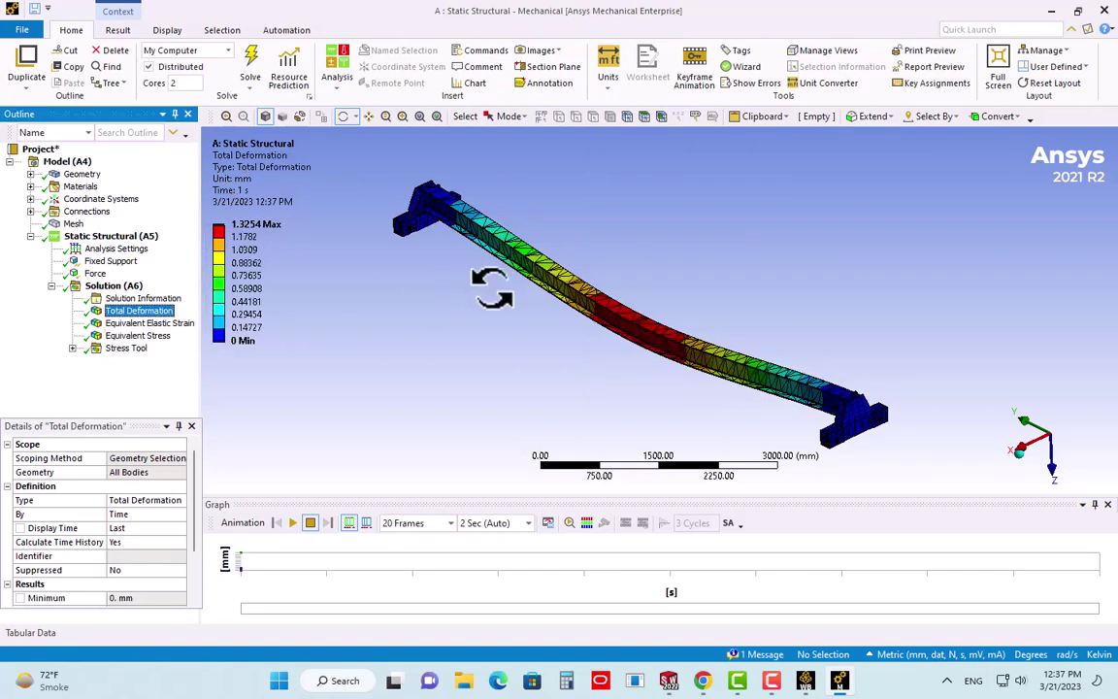
click(292, 523)
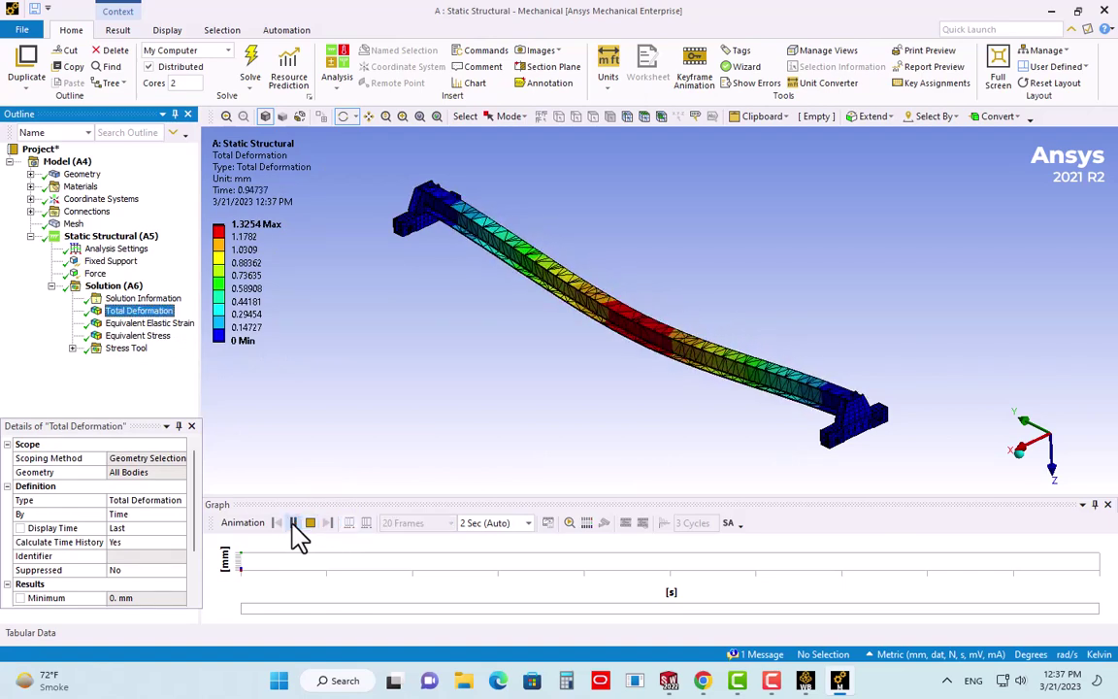
click(144, 324)
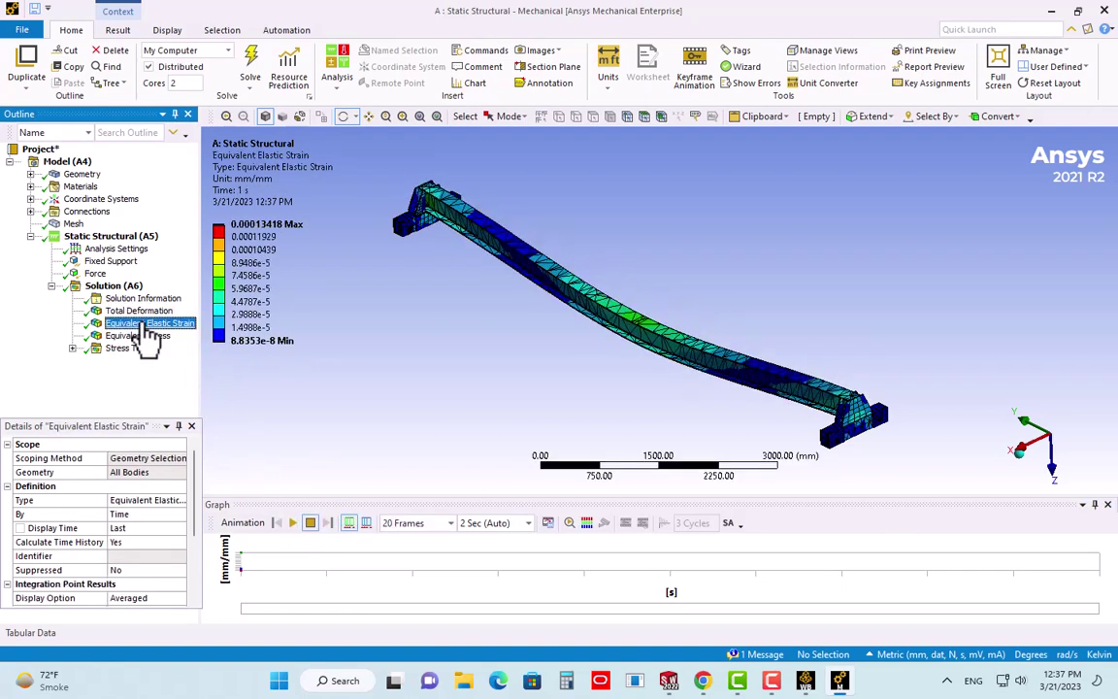
click(290, 530)
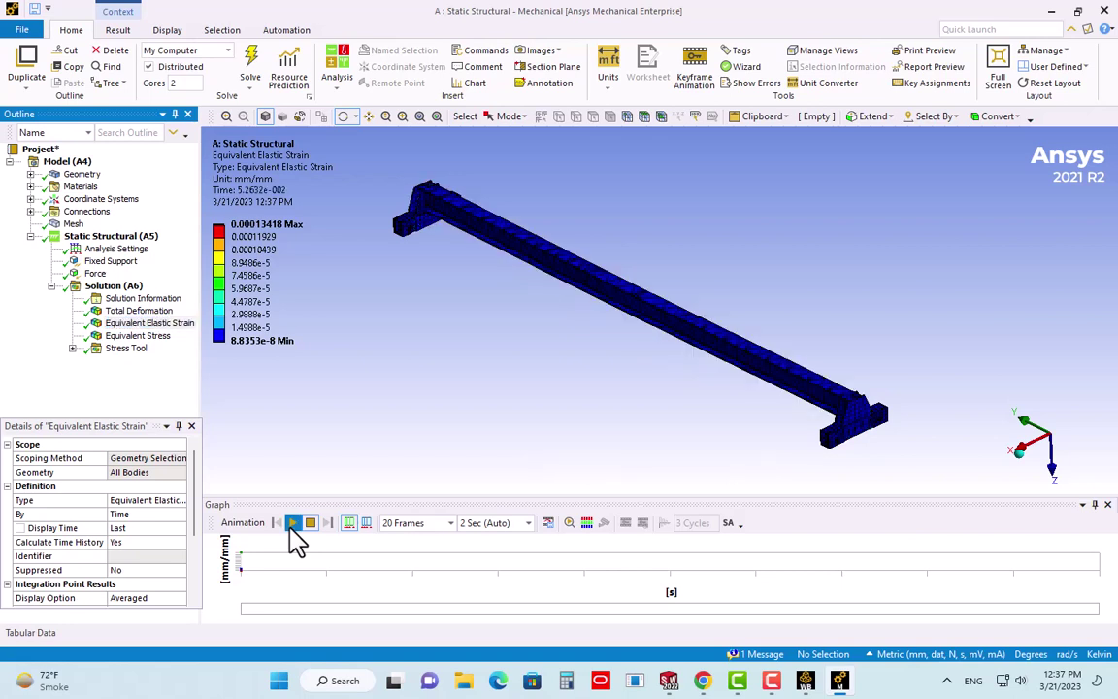
click(291, 531)
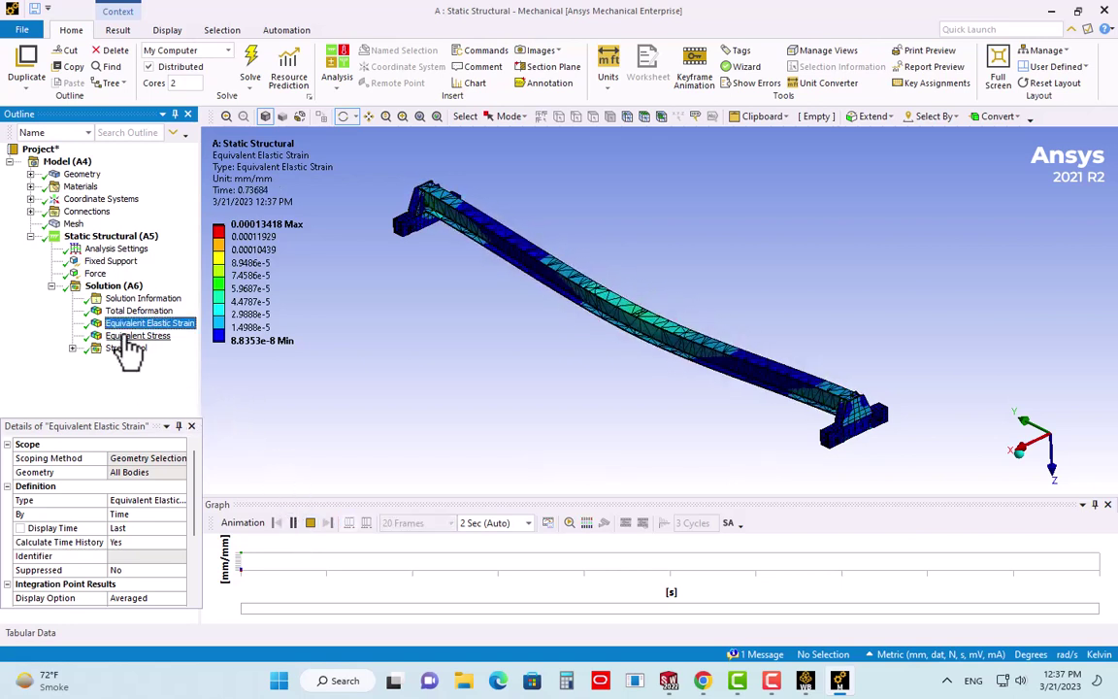
Animate the Equivalent Stress result (peak 2.429 hbar), then select the Stress Tool
click(138, 336)
click(299, 524)
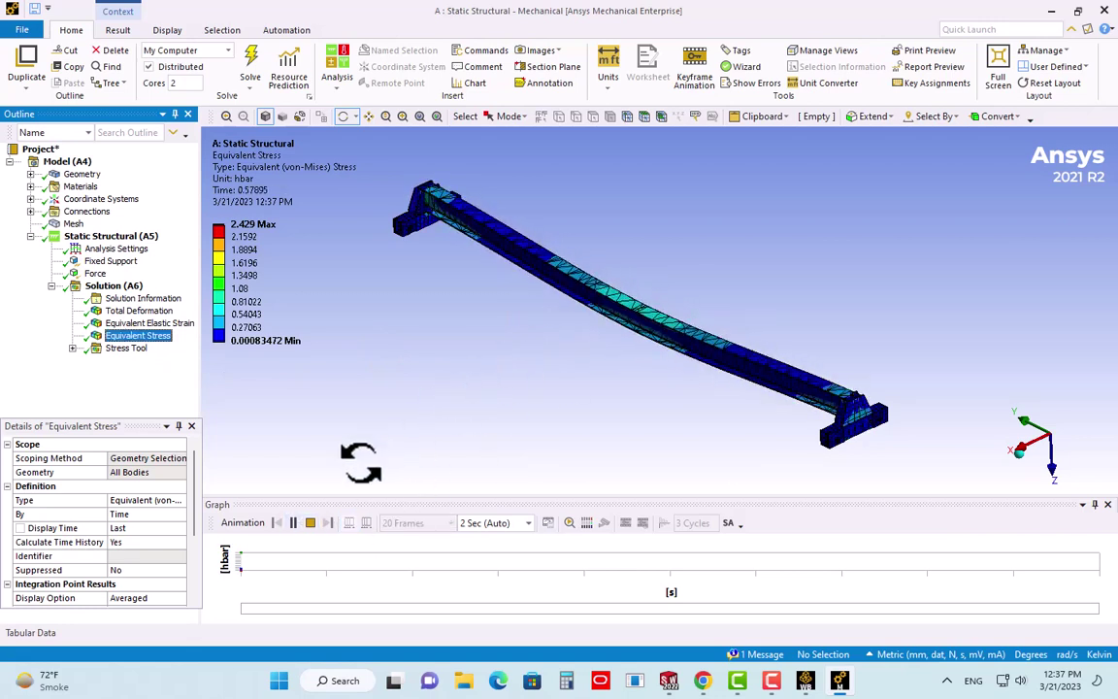
click(293, 523)
click(118, 349)
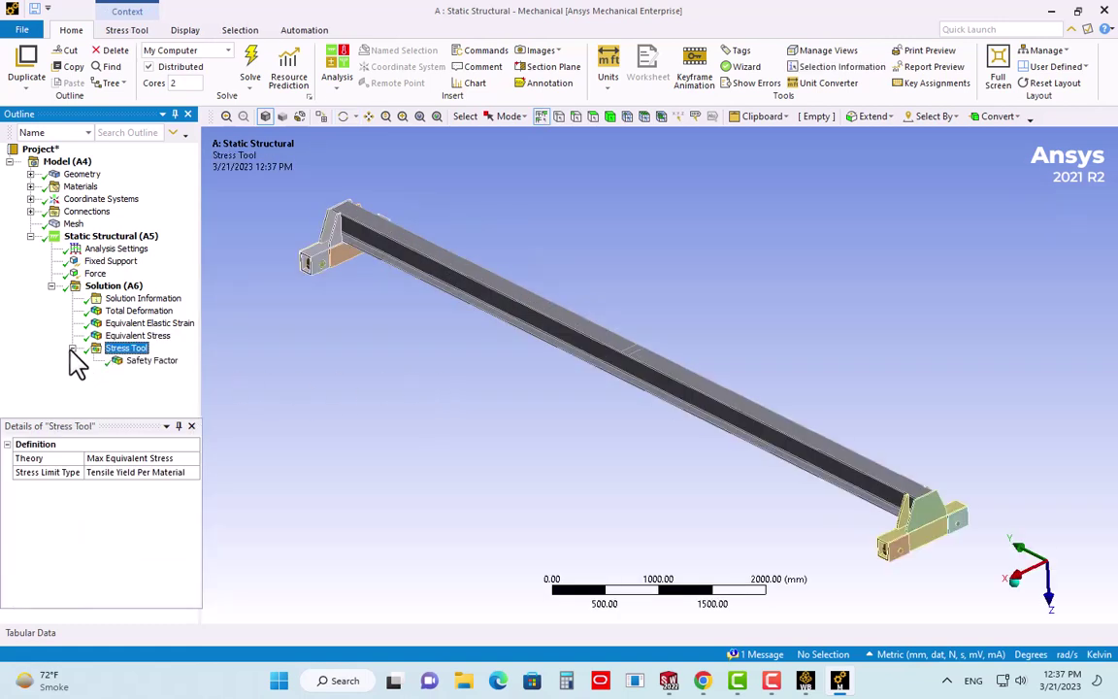
Display and animate the Safety Factor contour, minimum 10.292 against a maximum of 15
click(146, 361)
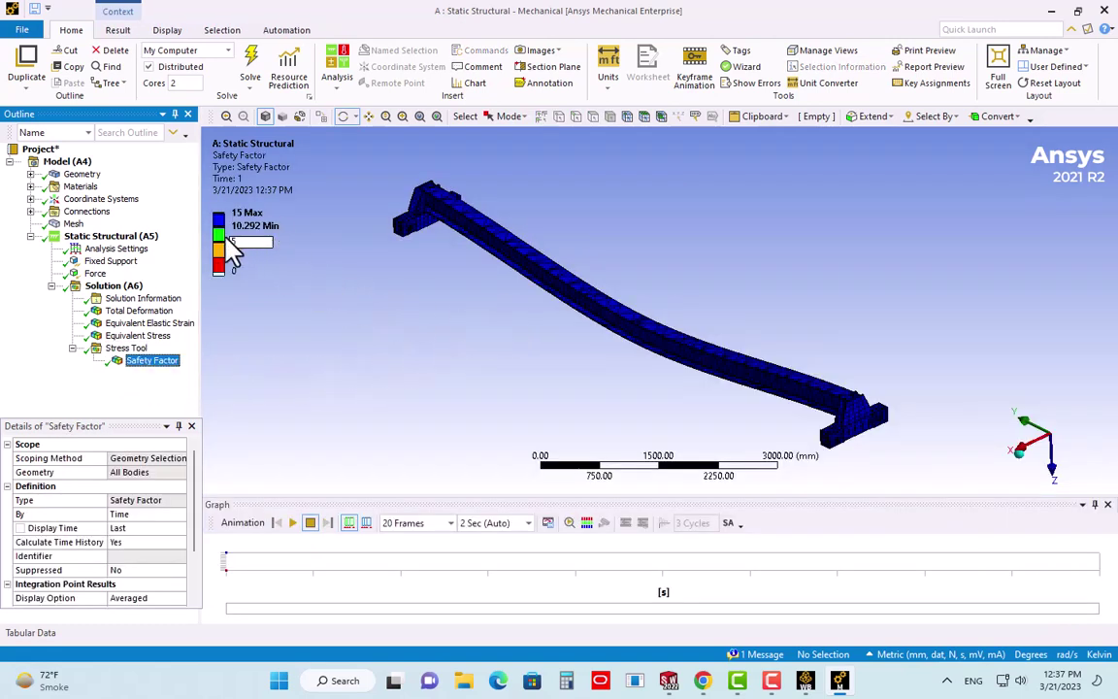
click(291, 525)
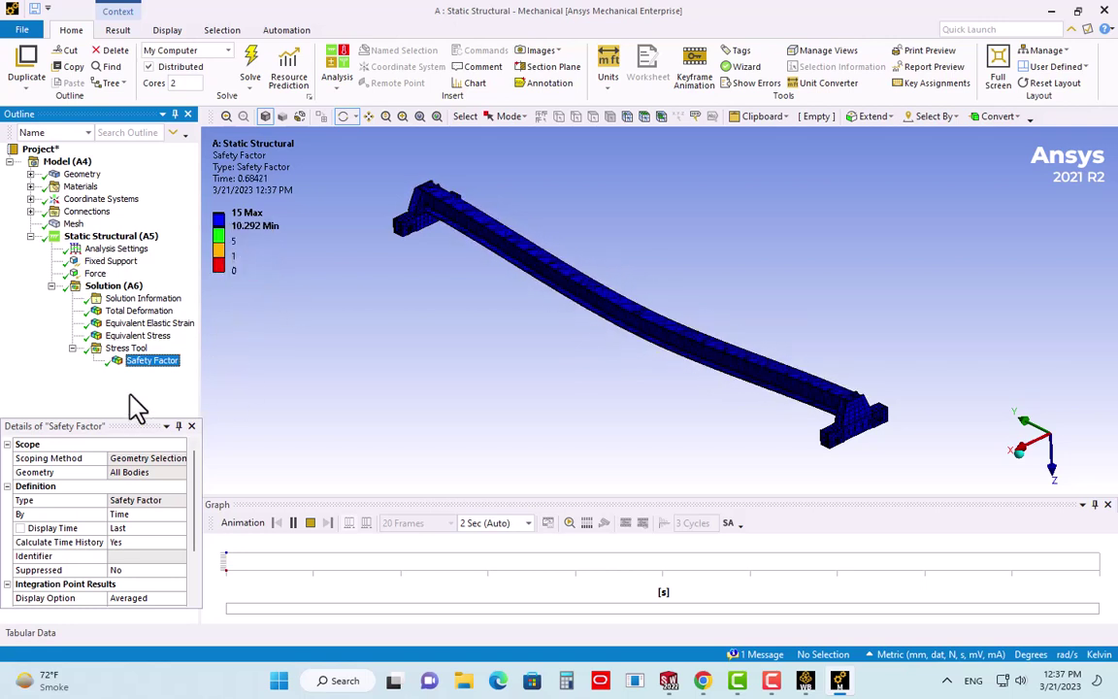
Set the force magnitude to 30000 N and re-solve Solution (A6)
click(95, 273)
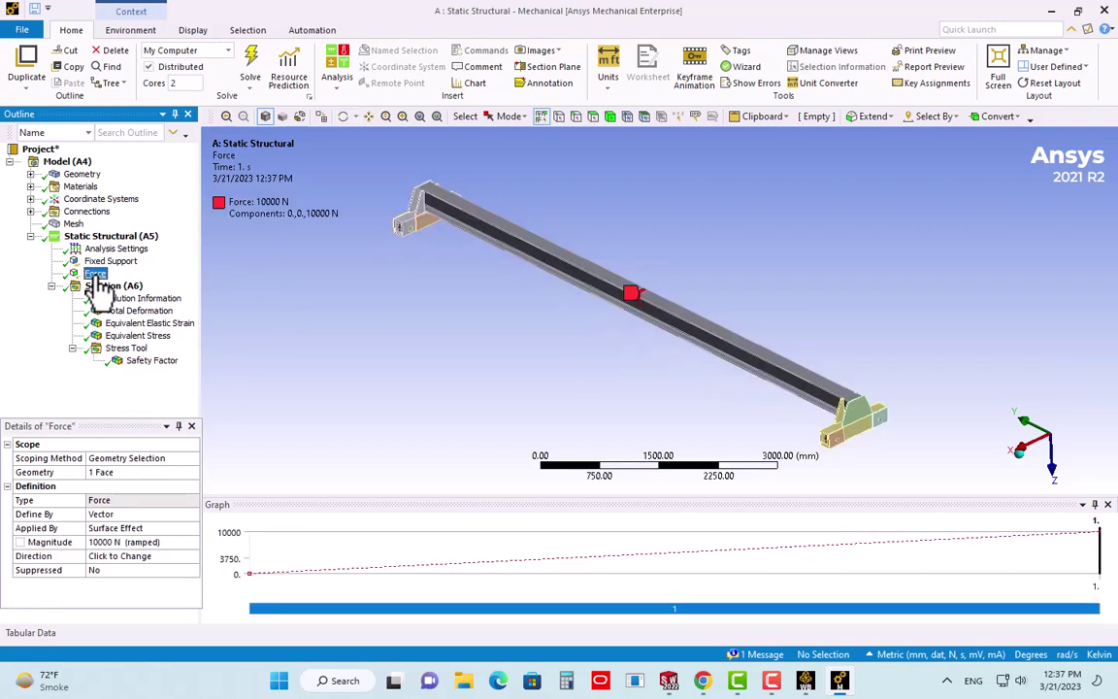
click(110, 542)
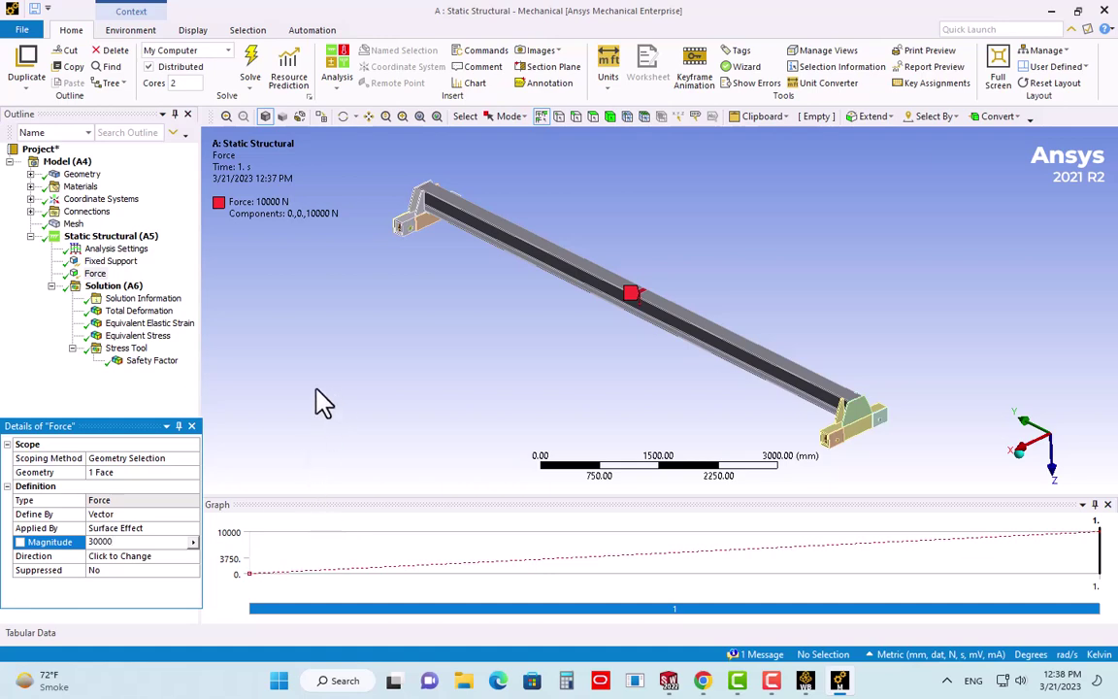
click(83, 301)
click(92, 287)
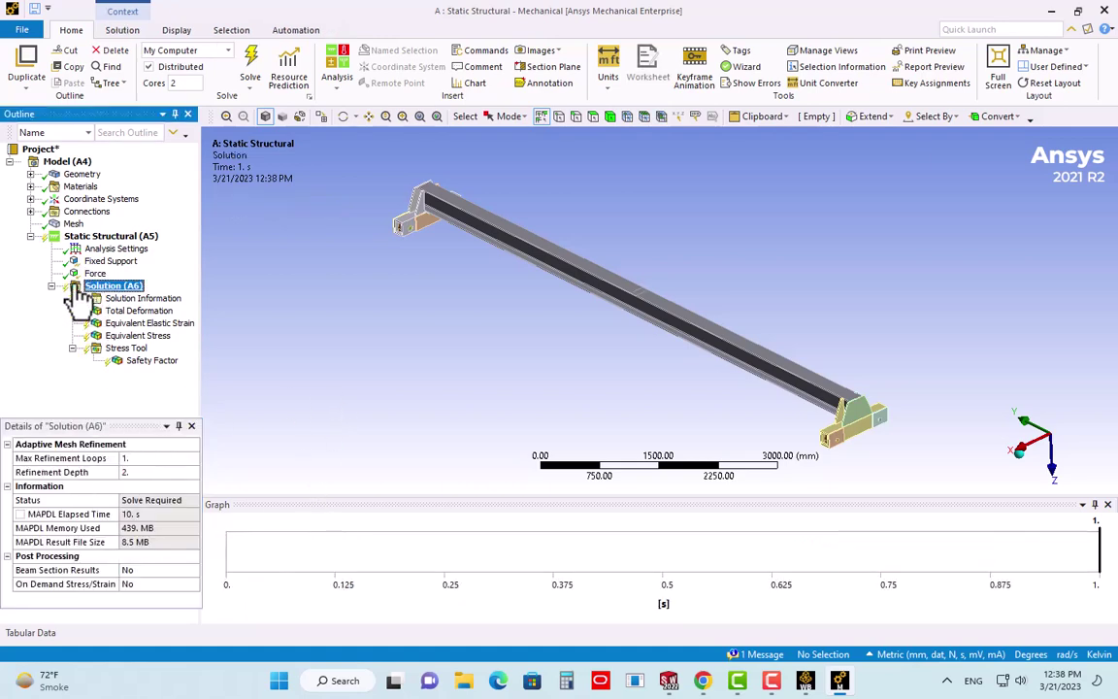
right_click(92, 287)
click(112, 311)
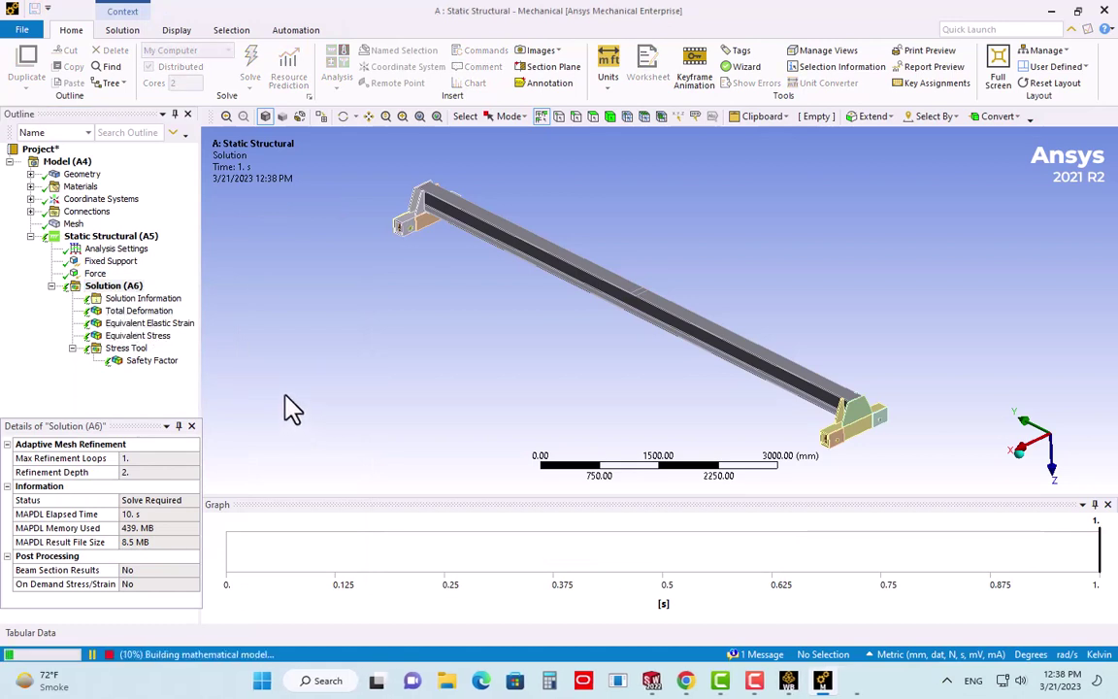
Animate the updated Safety Factor (minimum 3.4308), then begin editing the force magnitude again
click(144, 360)
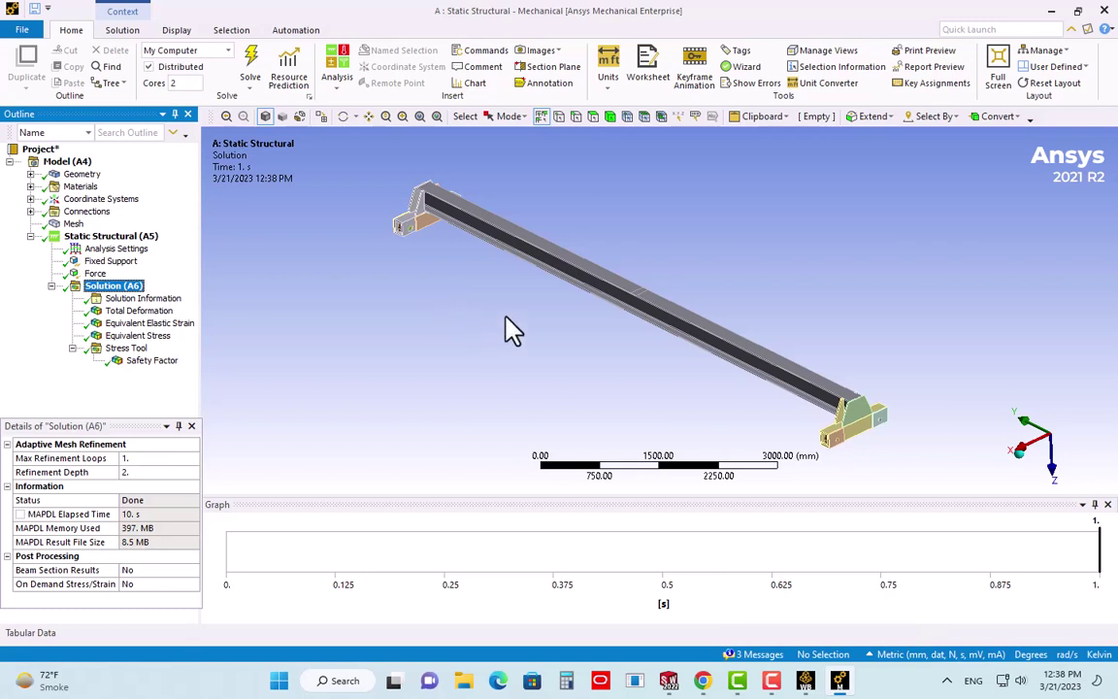
click(146, 360)
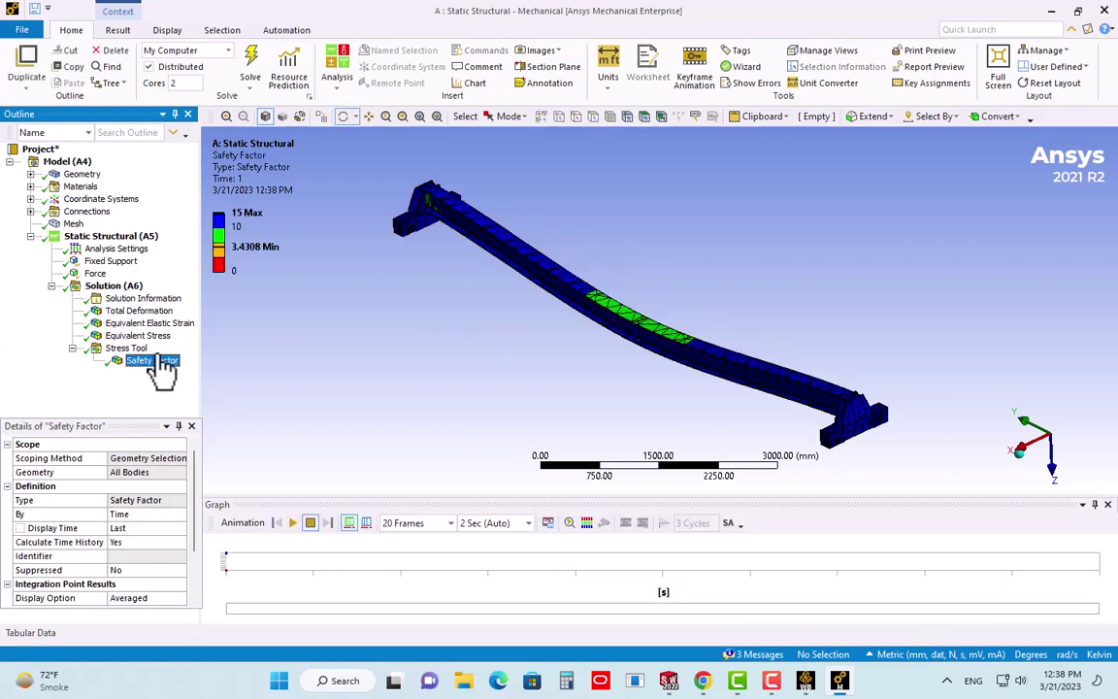
click(293, 524)
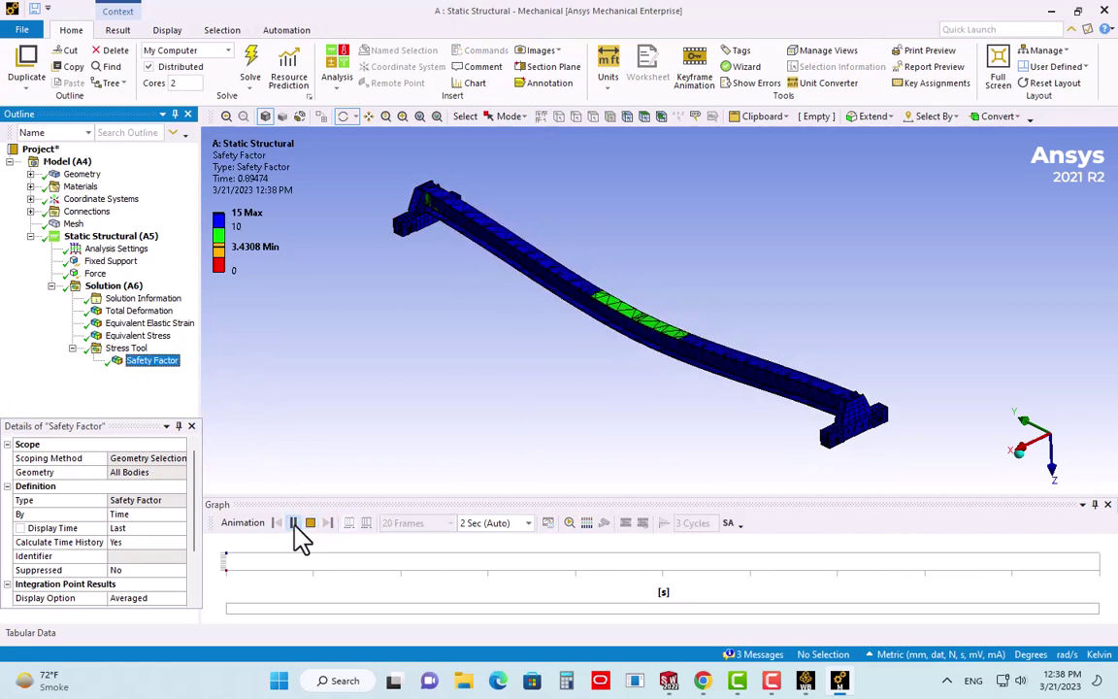
click(95, 273)
click(113, 542)
text(50000)
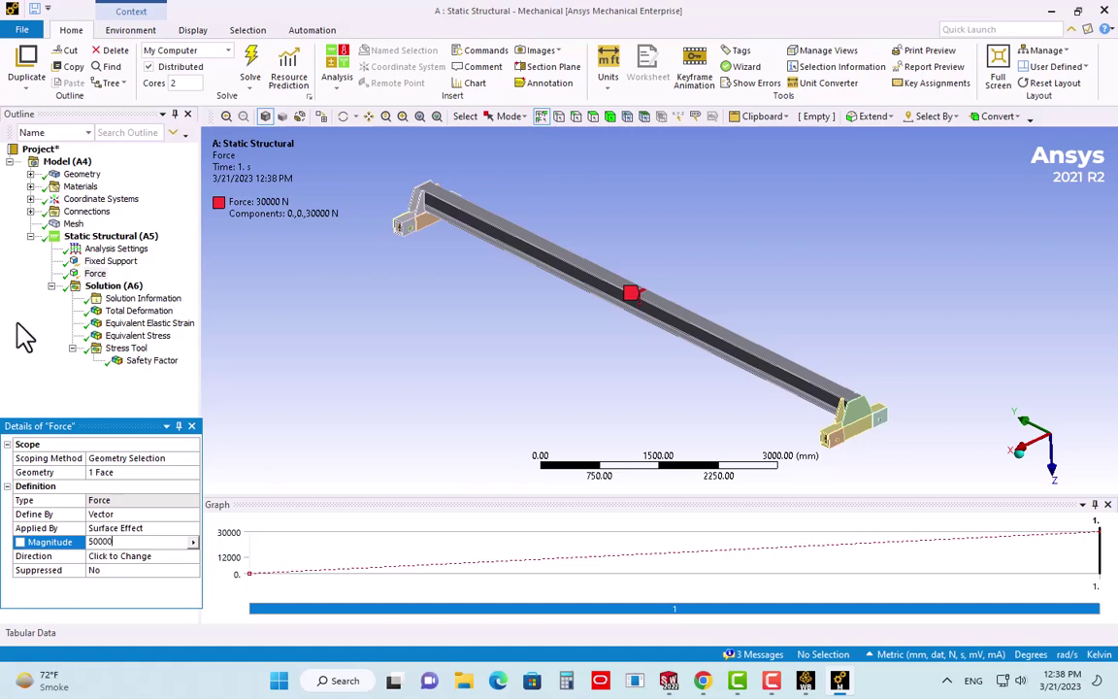
Commit the 50000 N force magnitude and re-solve Solution (A6)
click(146, 405)
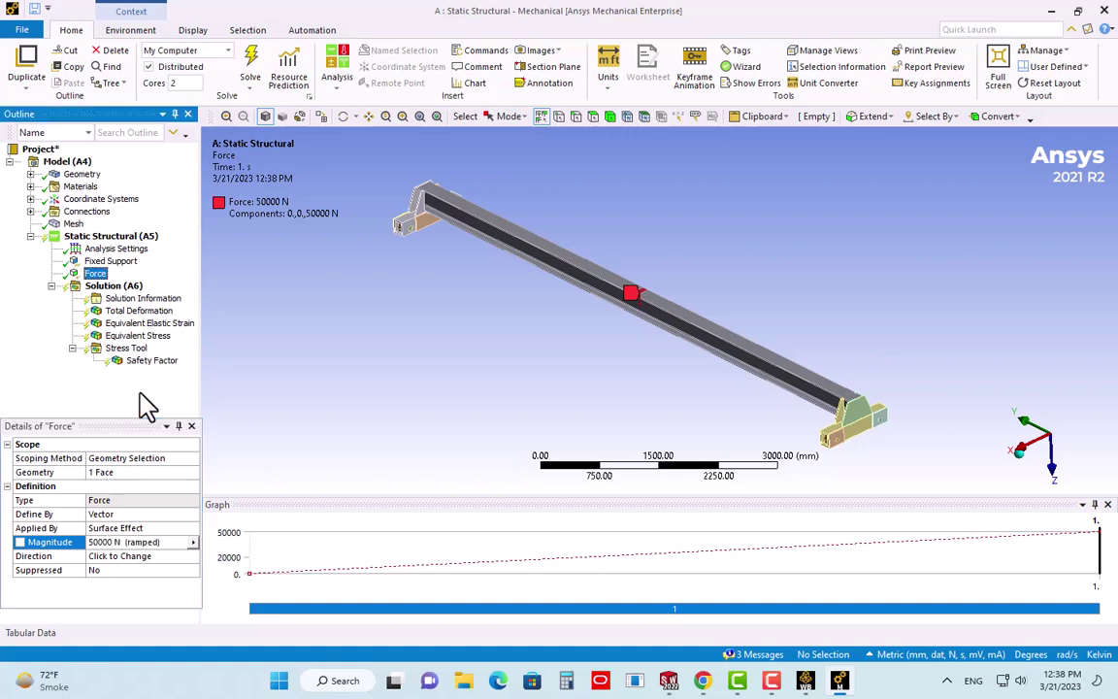
right_click(95, 288)
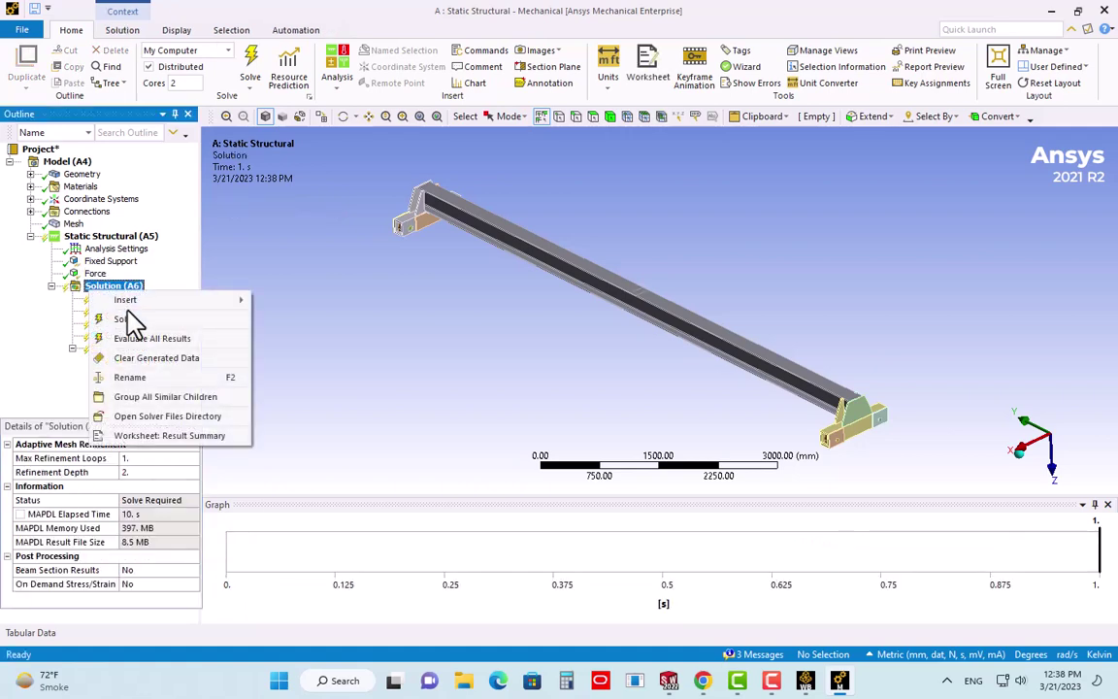
click(124, 320)
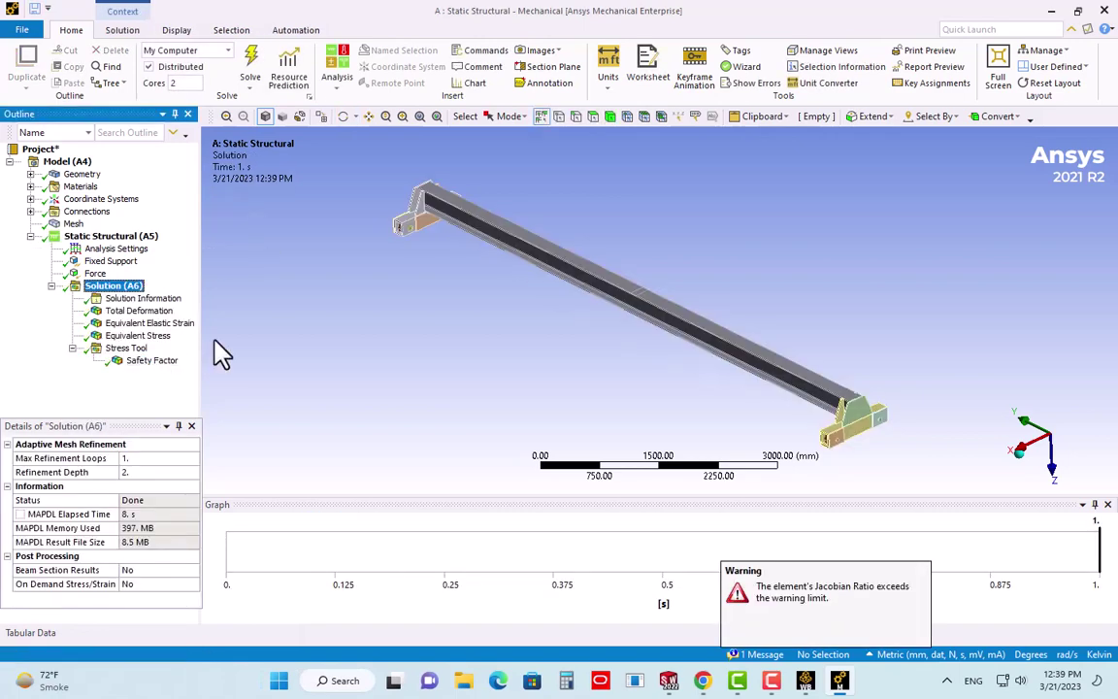
Animate the Safety Factor (minimum 2.0585), rotate the view, and export the animation as MP4
click(145, 361)
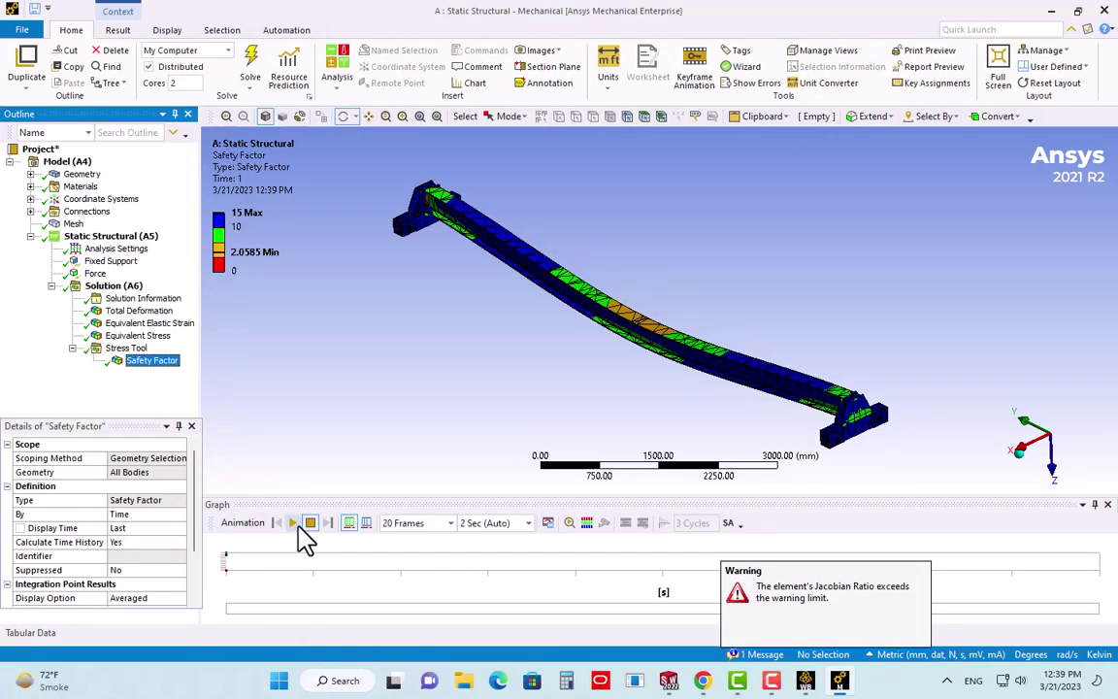
click(294, 525)
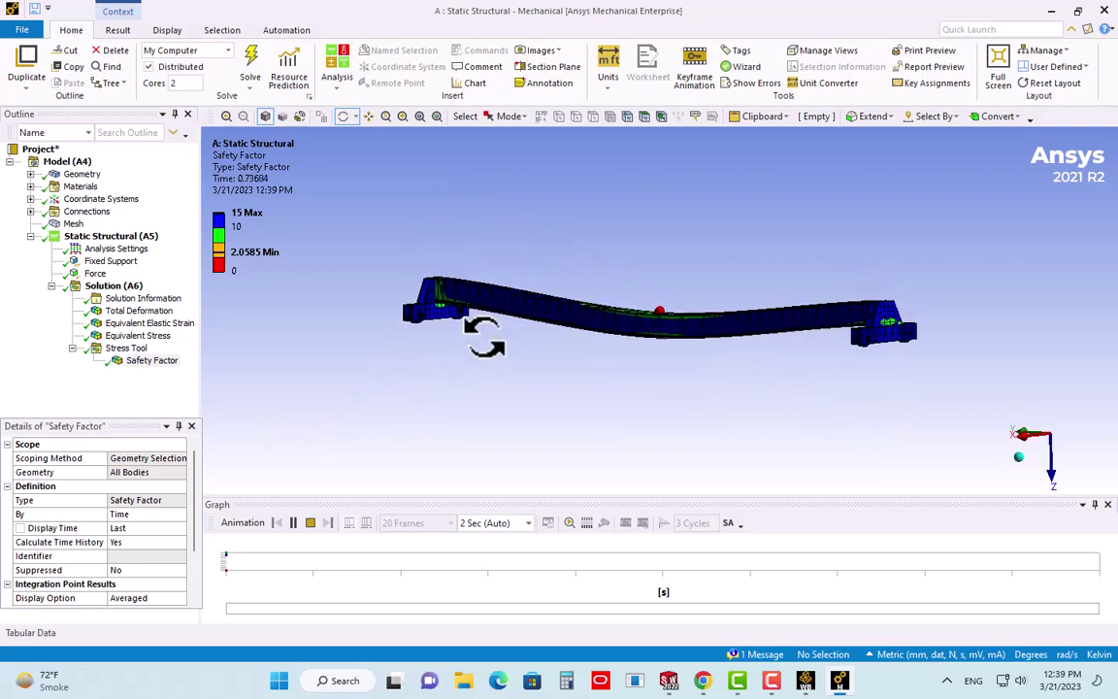
drag(482, 369, 480, 354)
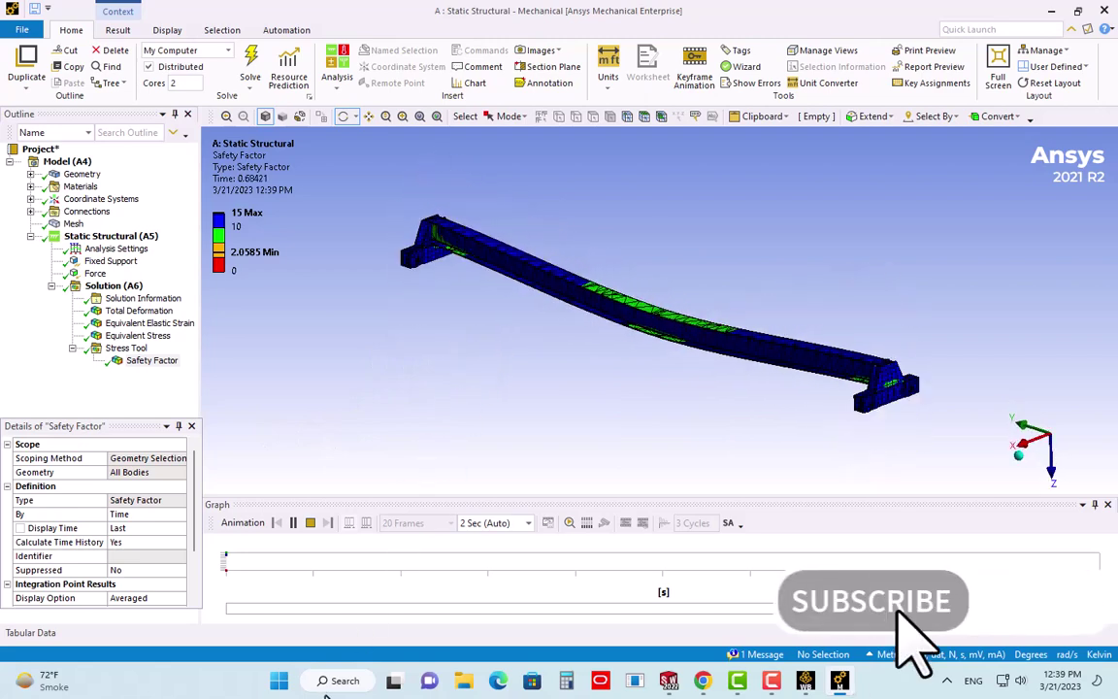
click(293, 525)
drag(431, 368, 452, 381)
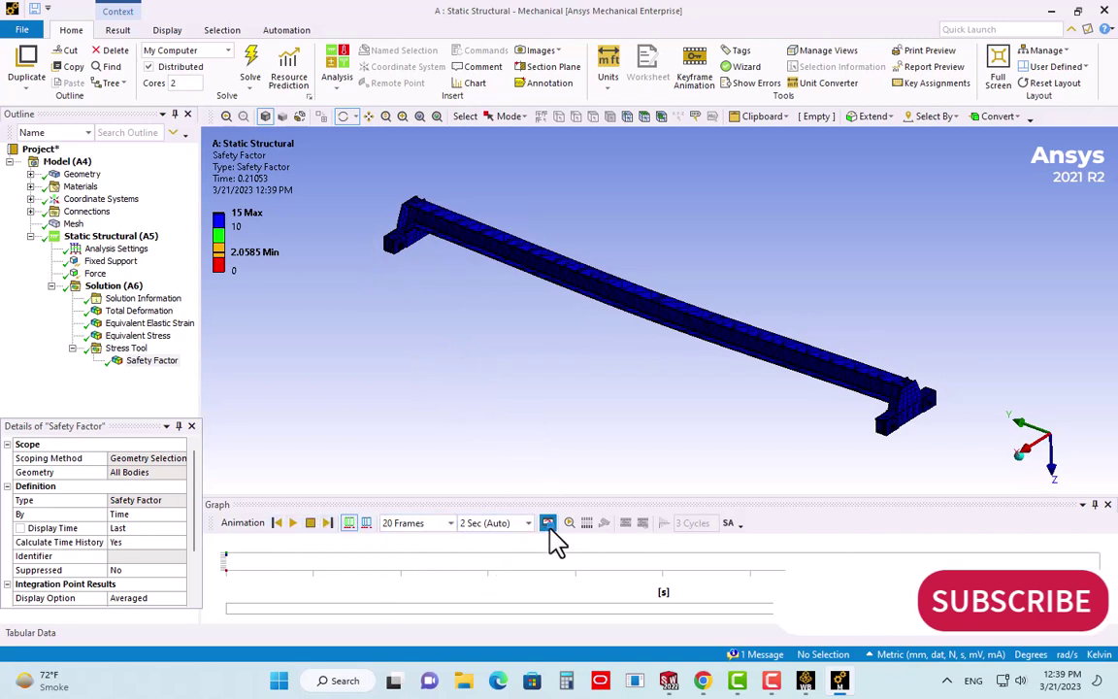
click(549, 530)
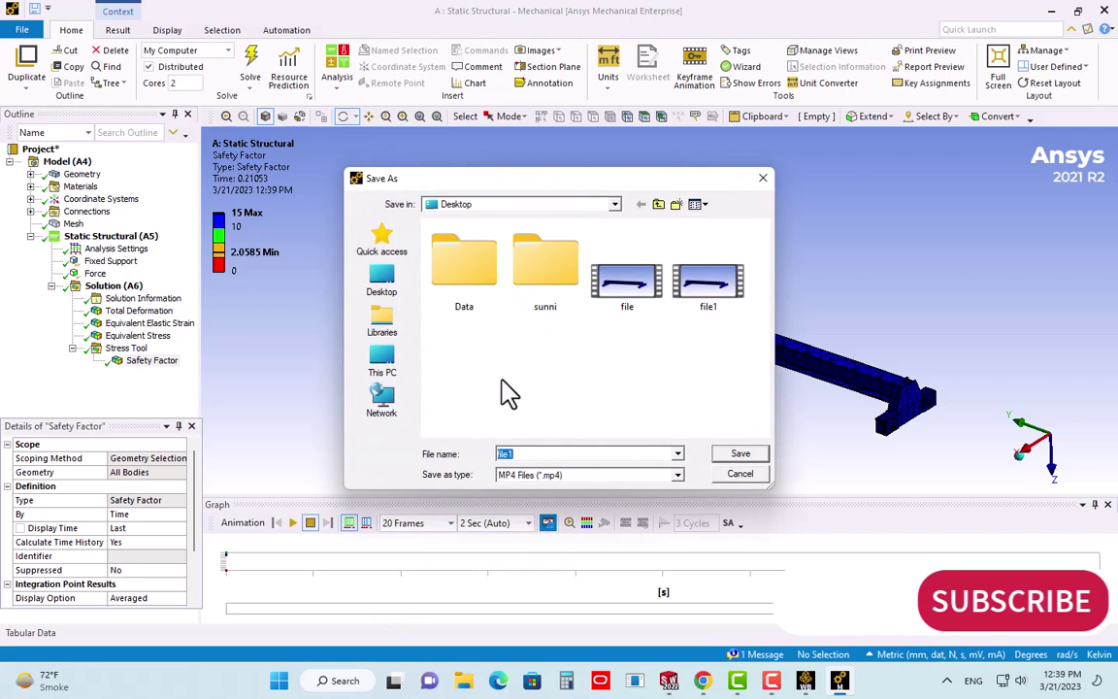